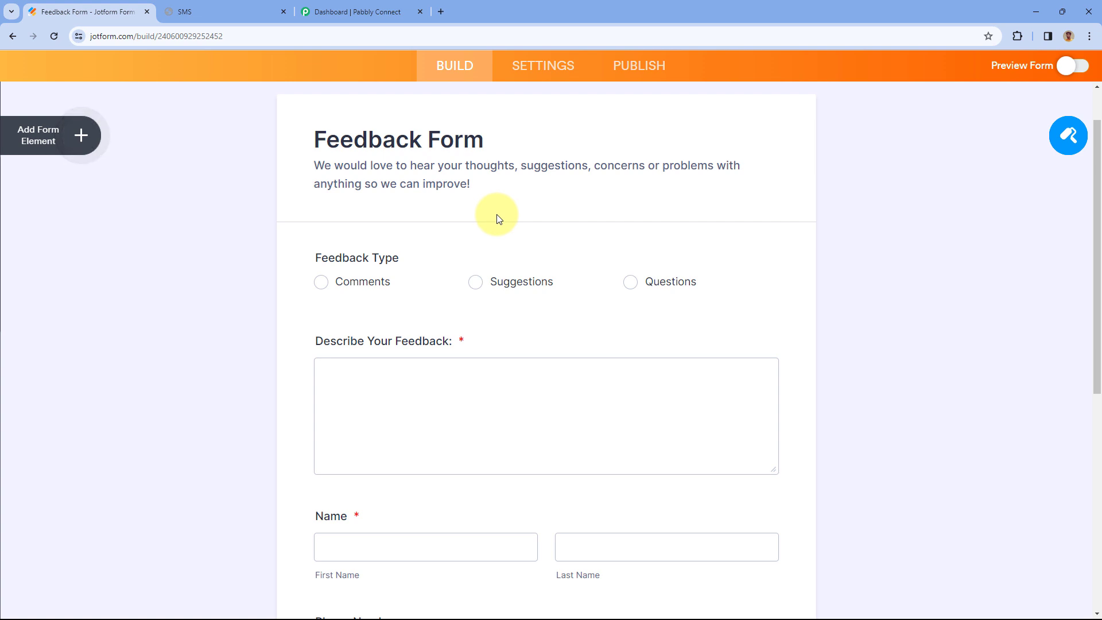
- Review the Feedback Form past its Phone Number and E-mail fields to Submit, then show the Dove Soft SMS dashboard
scroll(282, 203, down, 2)
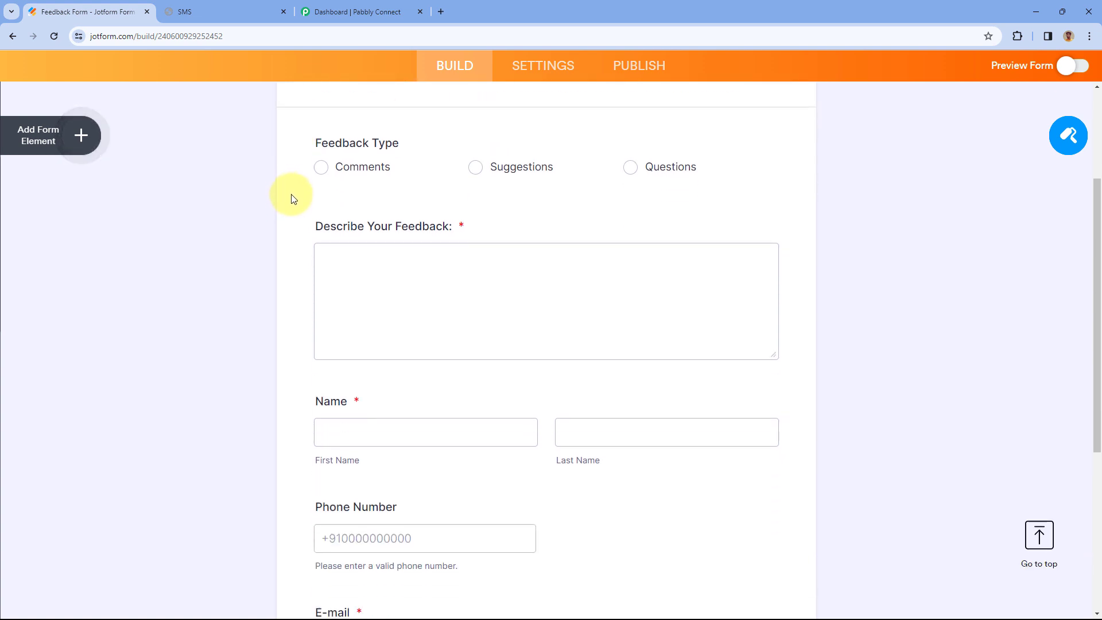
scroll(290, 213, down, 1)
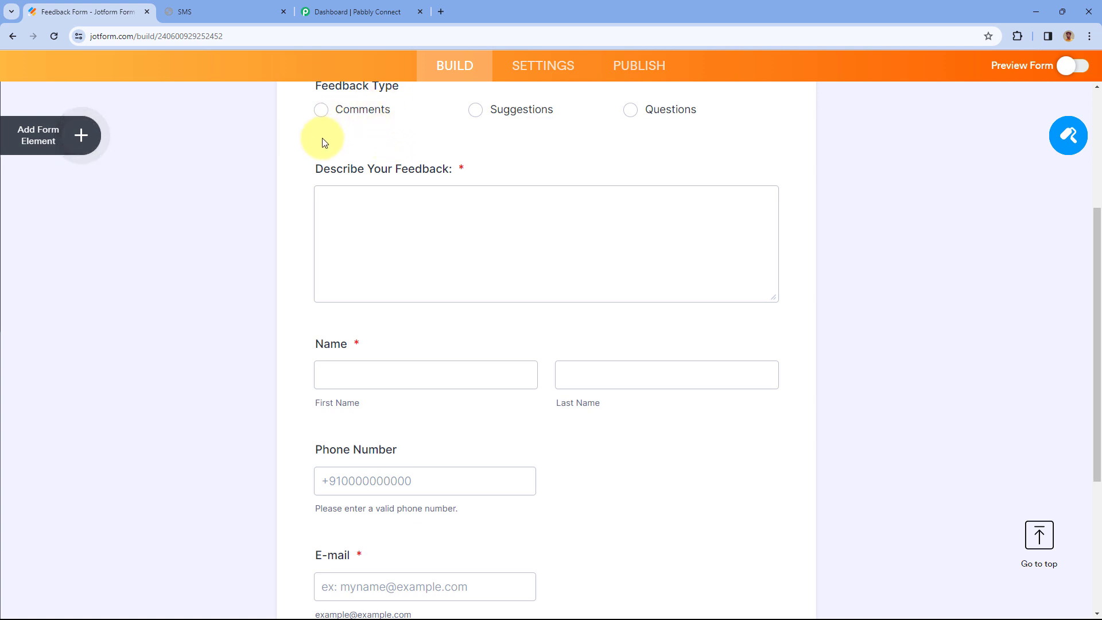
scroll(476, 230, down, 3)
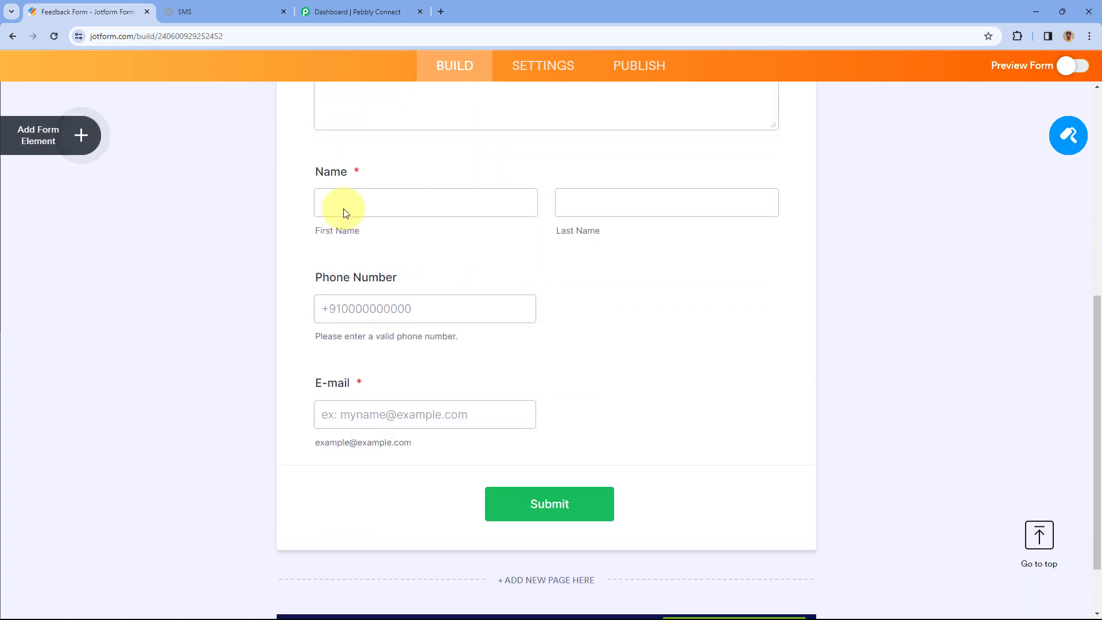
click(230, 5)
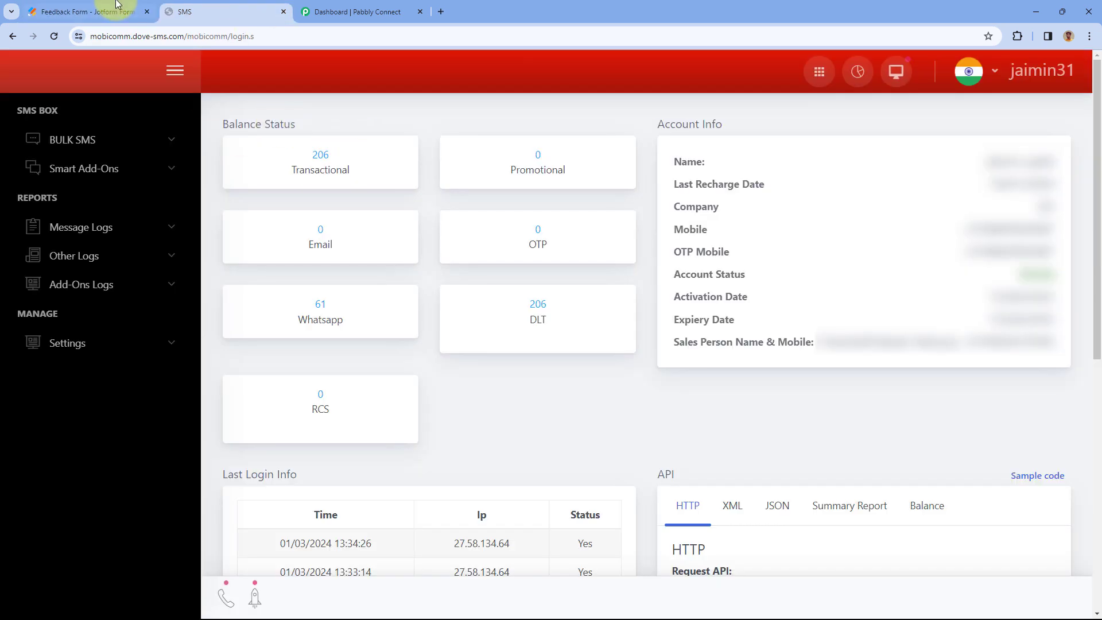
- Move from the Jotform and Dove Soft SMS tabs to the empty Pabbly Connect dashboard
click(97, 11)
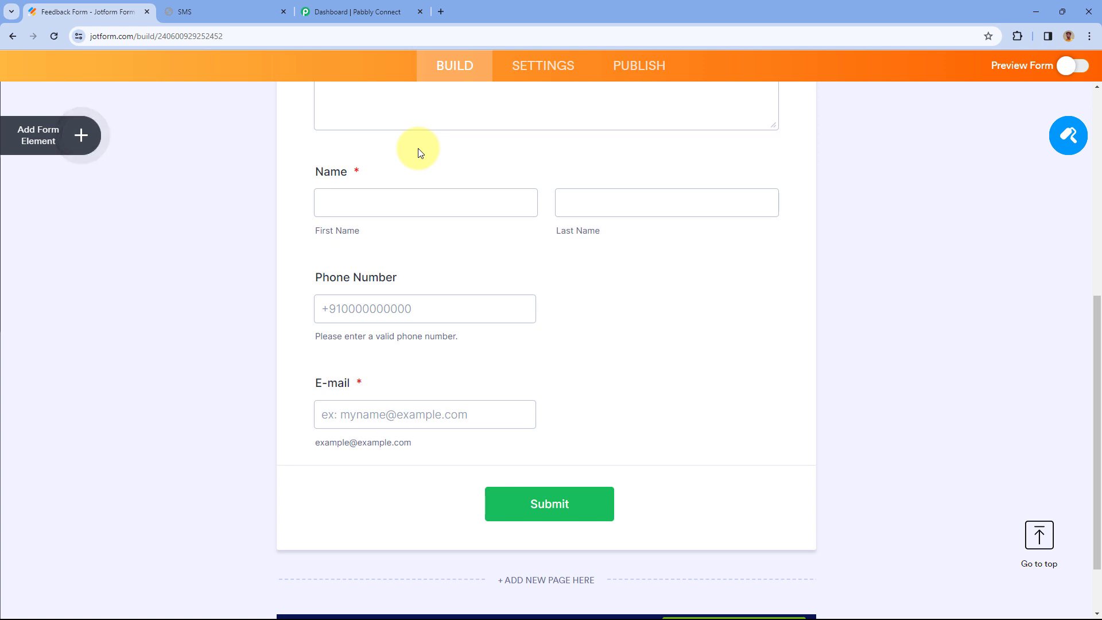
click(244, 5)
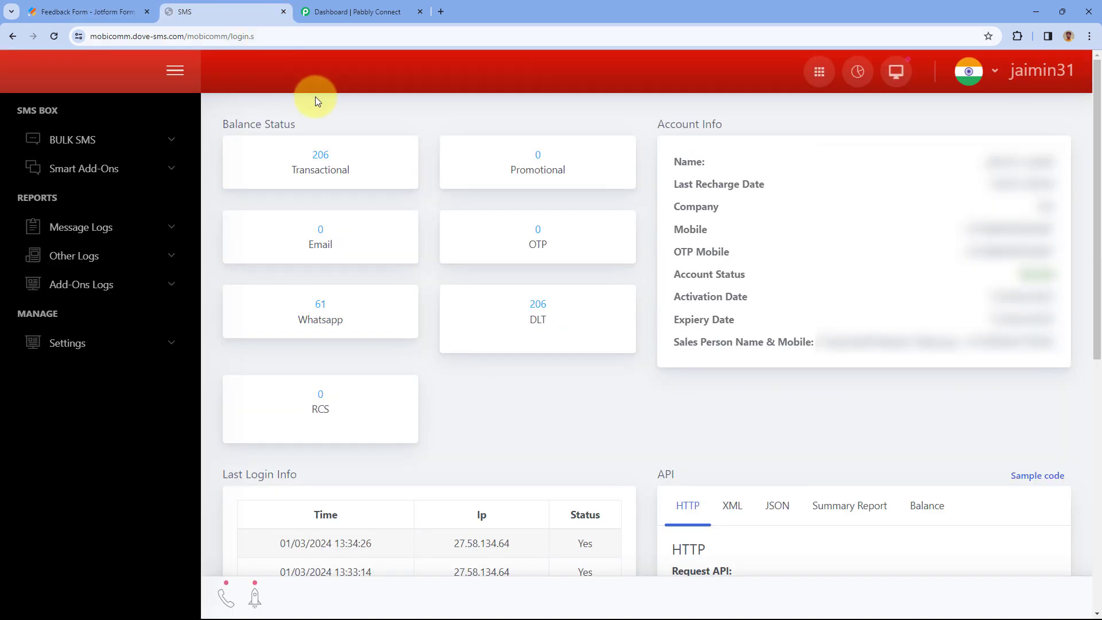
click(344, 11)
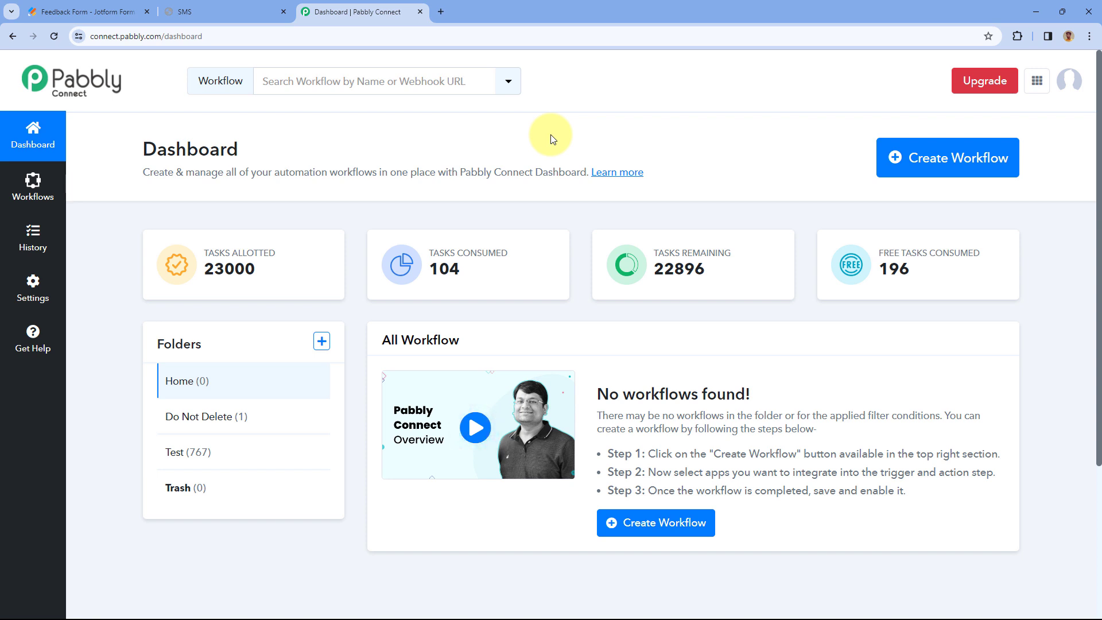
- Create the 'Jotform to Dove Soft SMS' workflow in the Home folder and collapse its trigger step
click(915, 158)
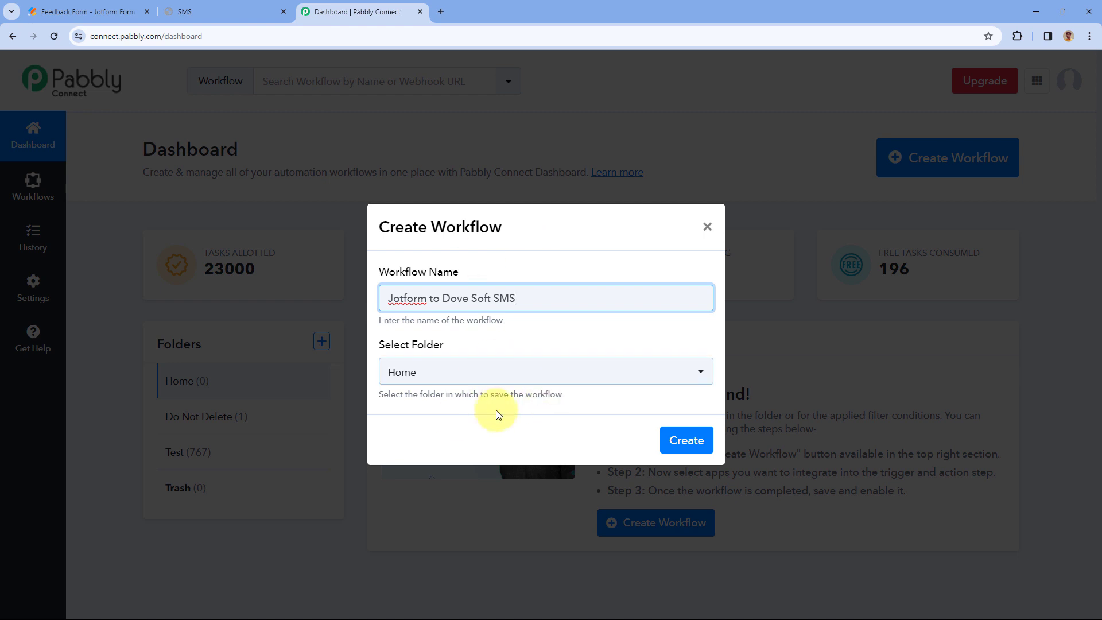
click(511, 373)
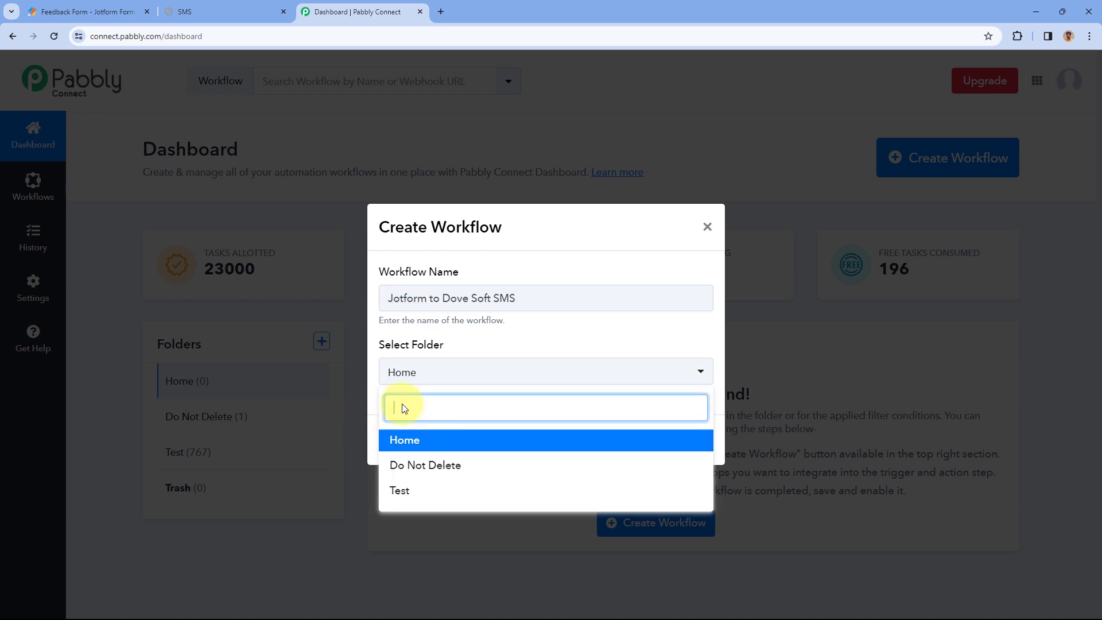
click(462, 437)
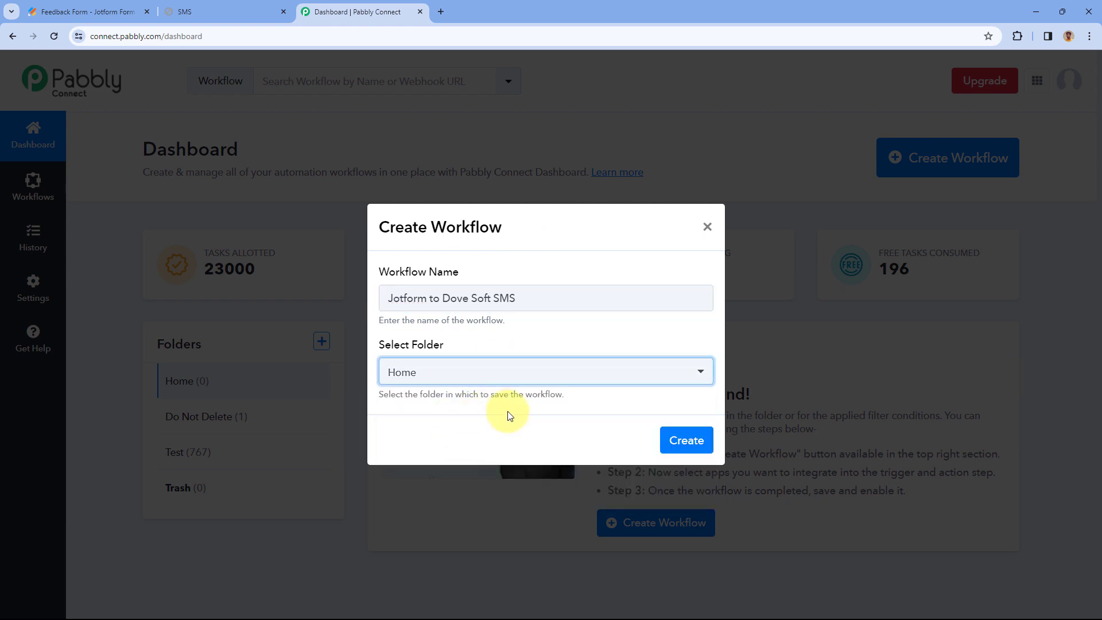
click(691, 439)
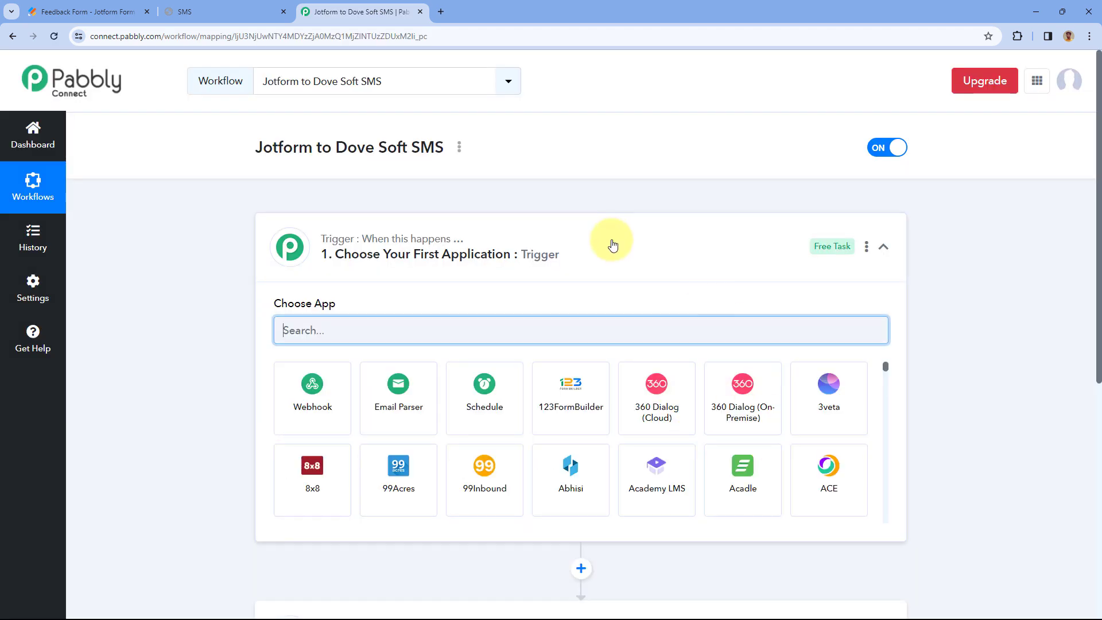
click(613, 246)
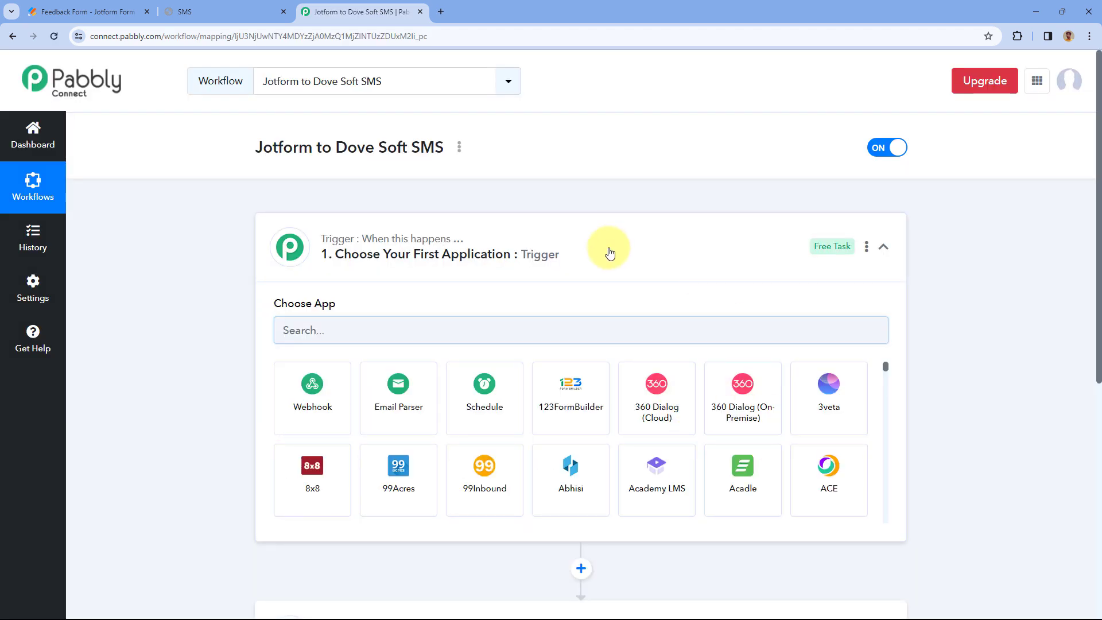
scroll(219, 271, down, 1)
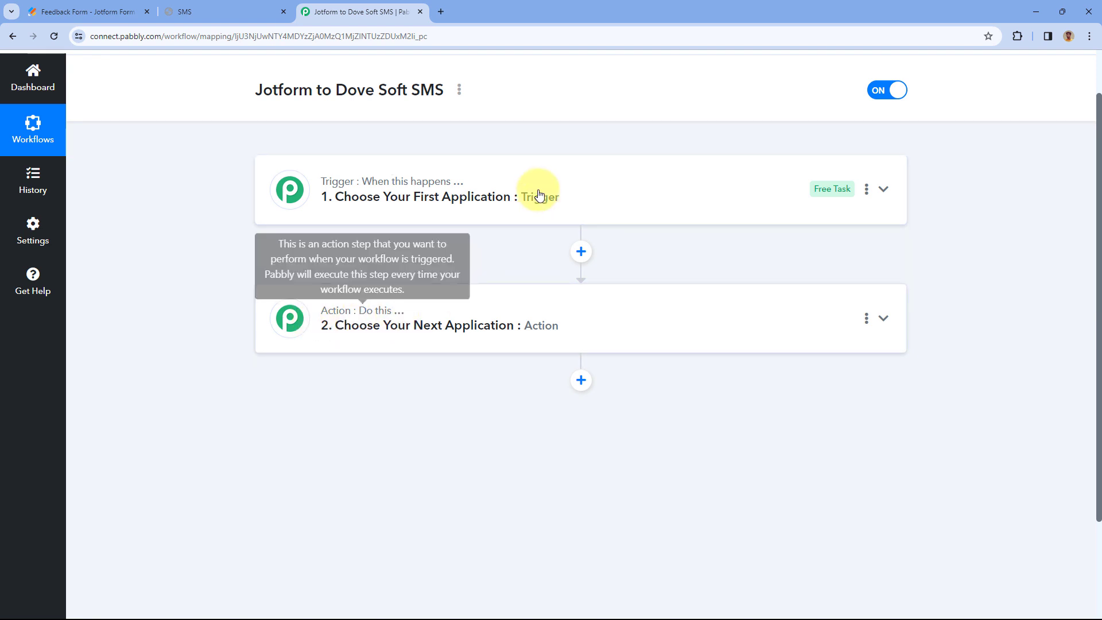
click(332, 180)
scroll(204, 266, up, 1)
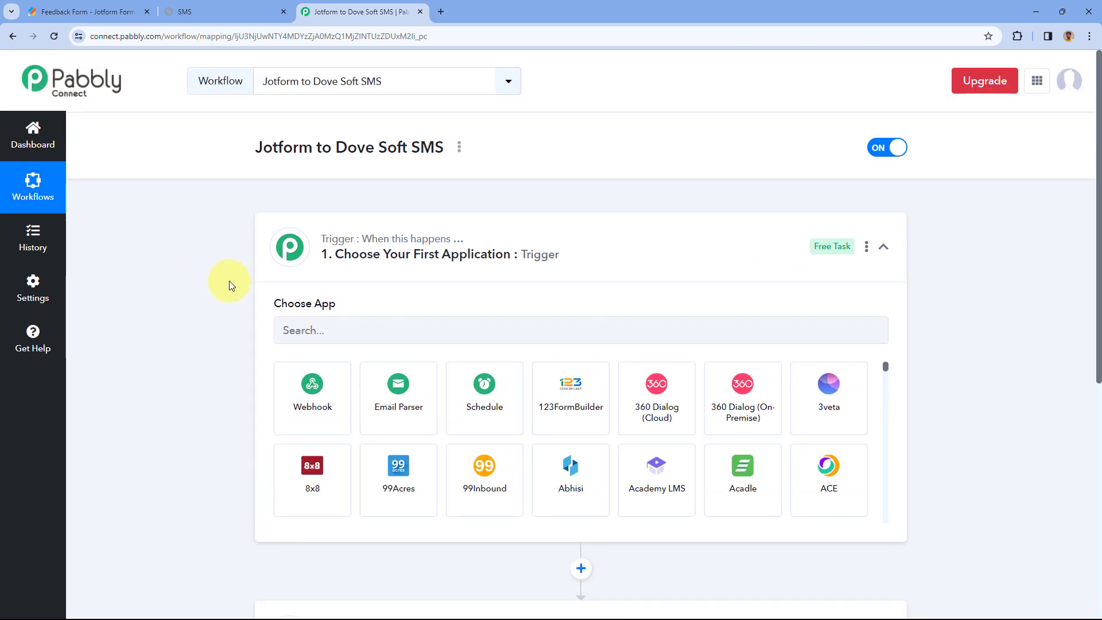
scroll(229, 280, down, 2)
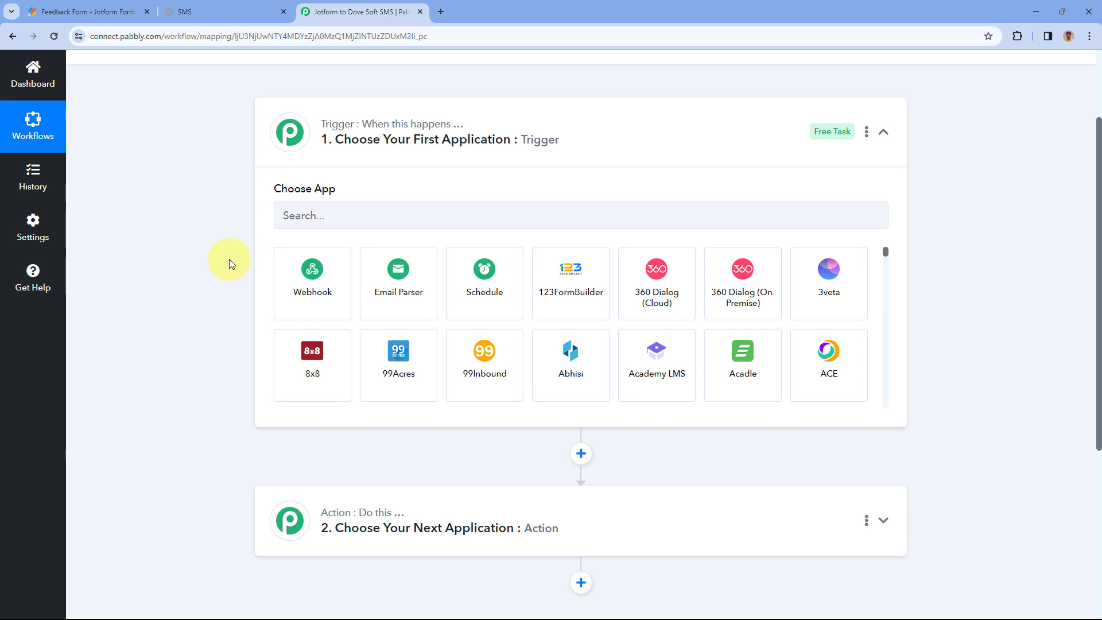
click(119, 3)
scroll(344, 177, up, 8)
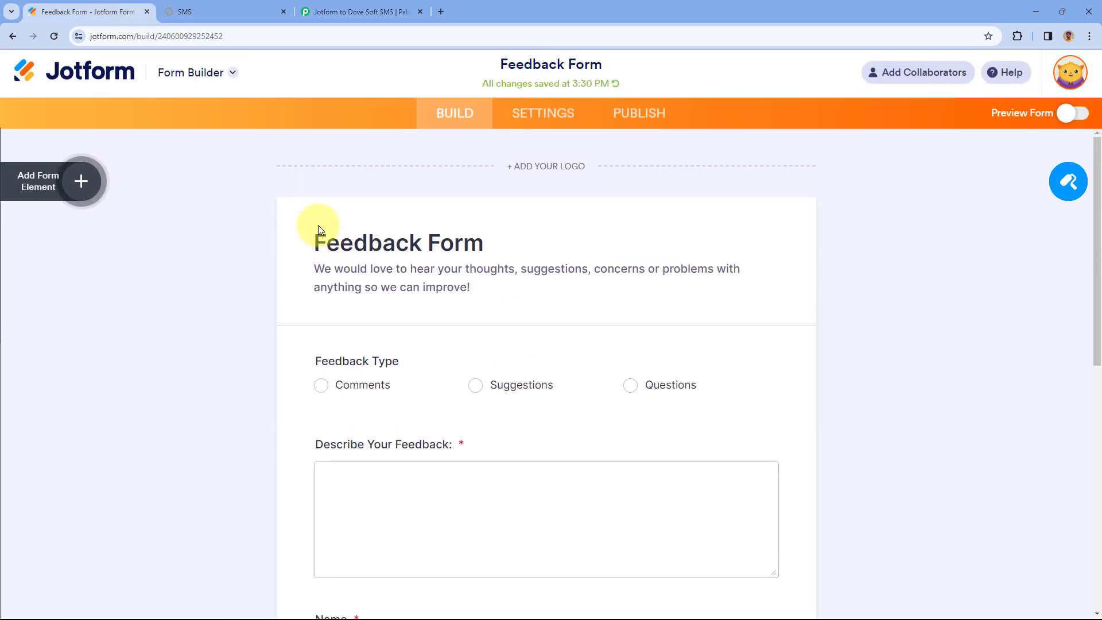
scroll(319, 228, down, 3)
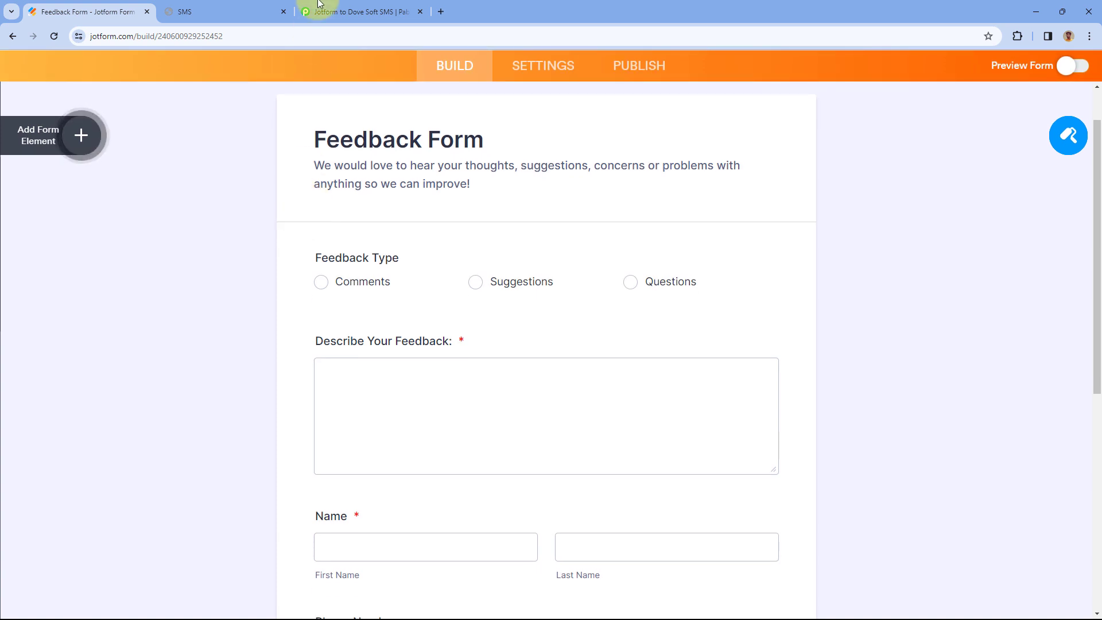
click(320, 3)
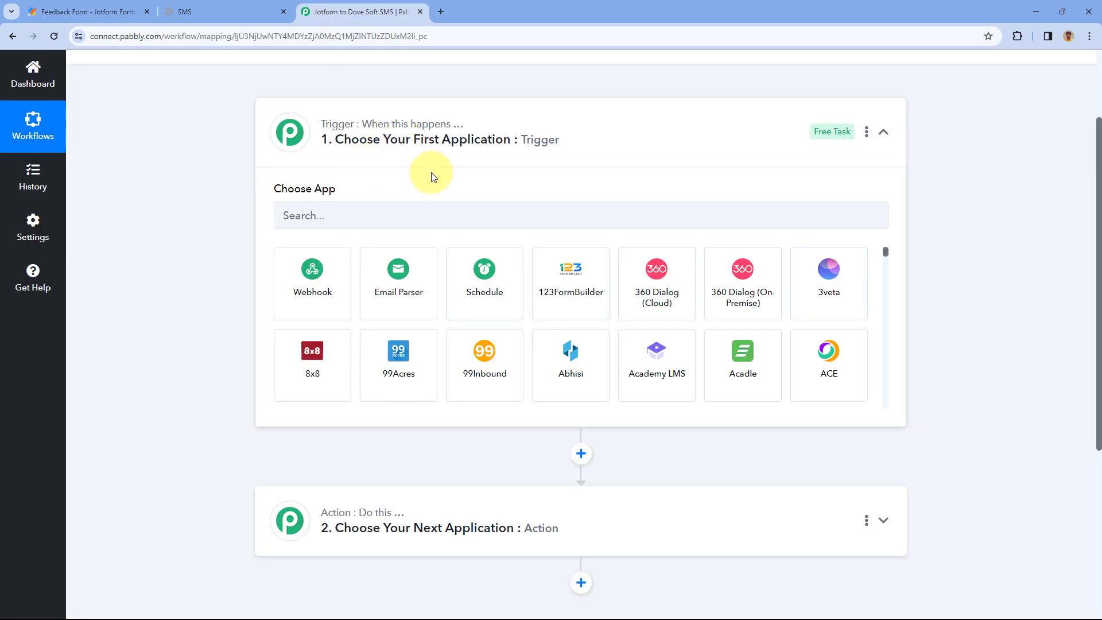
click(106, 7)
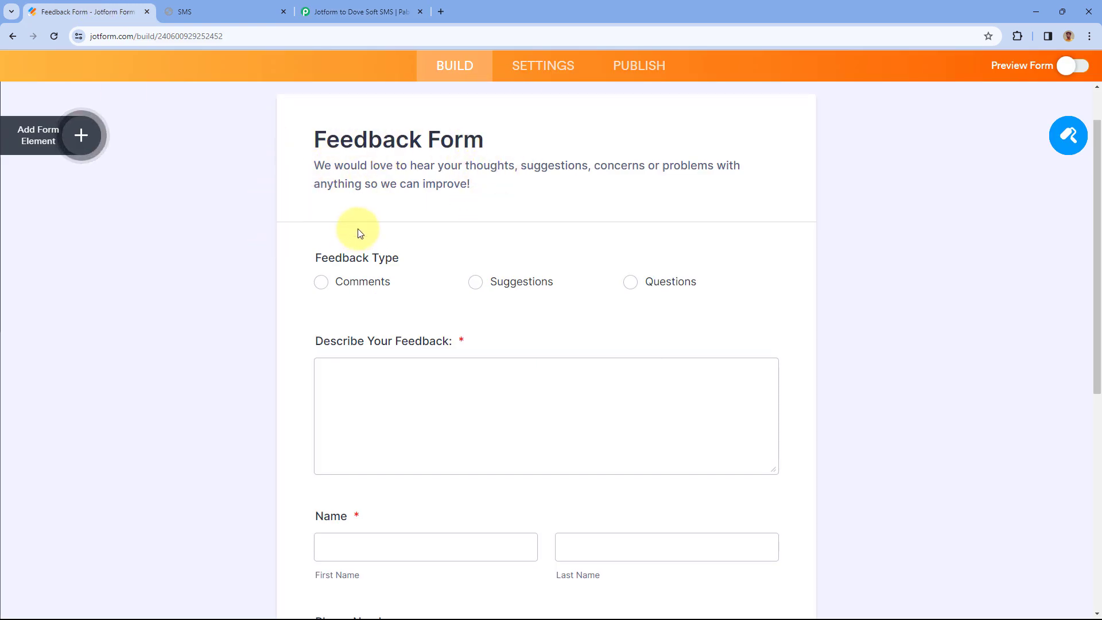
click(405, 2)
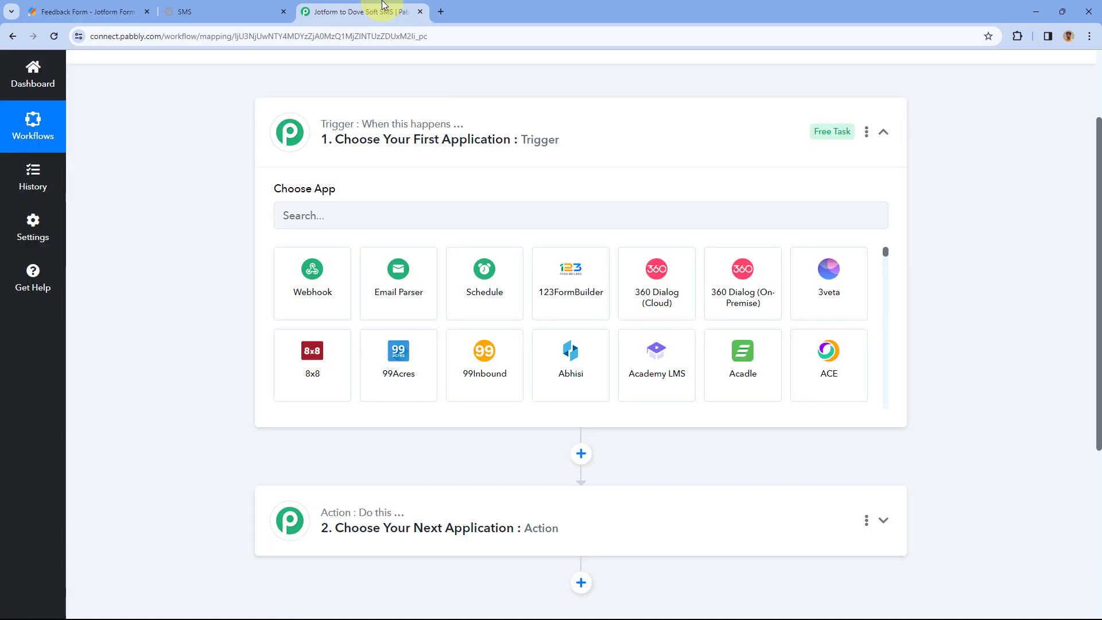
click(86, 12)
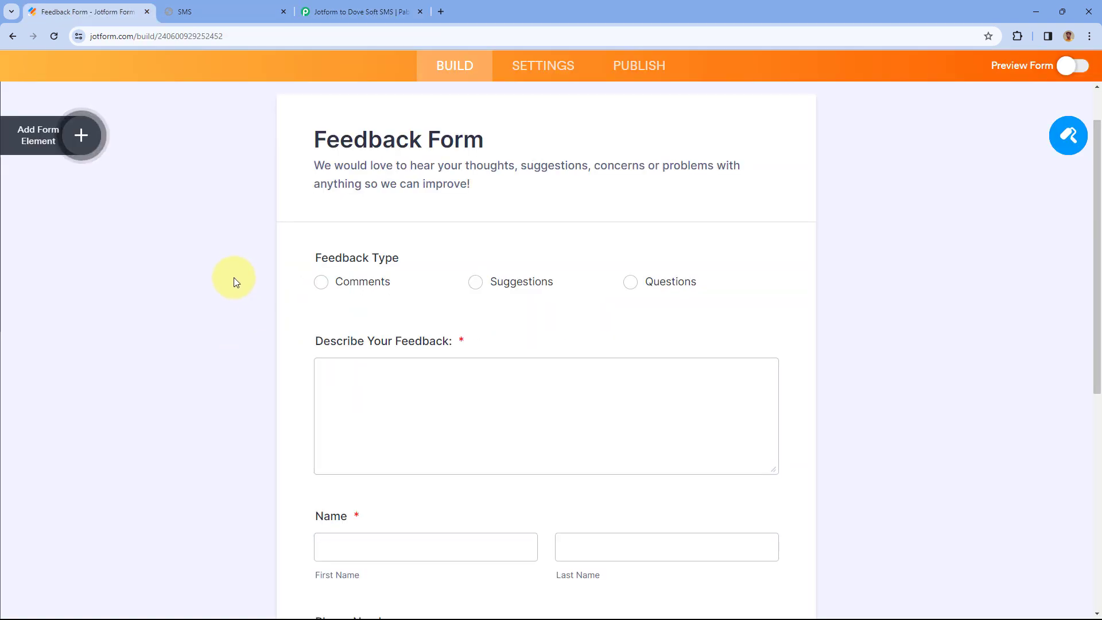
scroll(255, 283, down, 5)
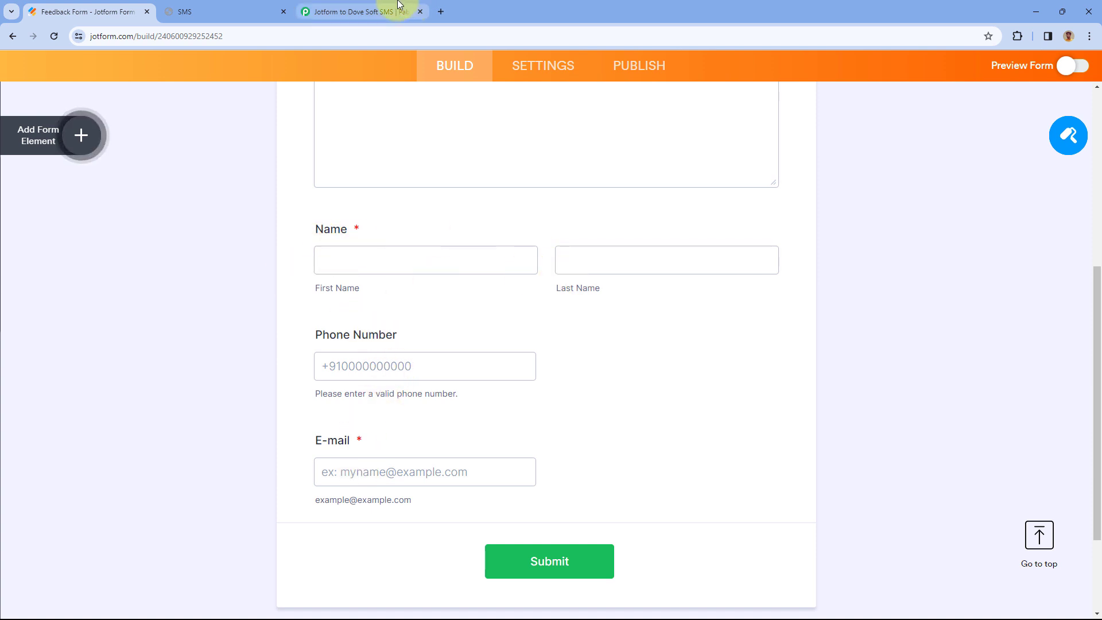
click(369, 8)
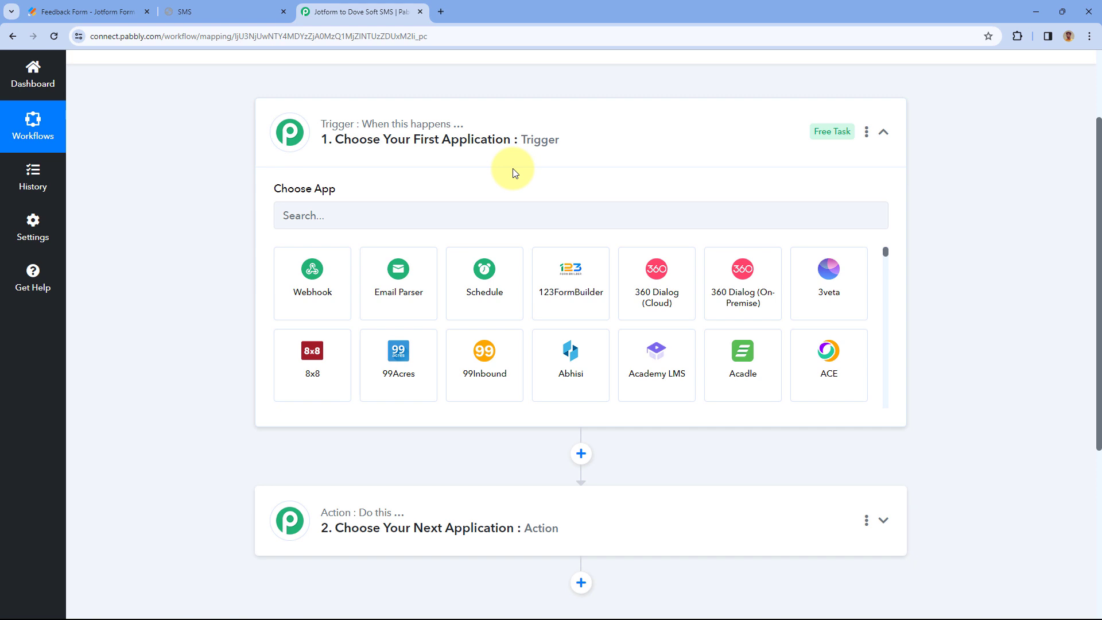
scroll(512, 172, up, 2)
scroll(511, 172, down, 3)
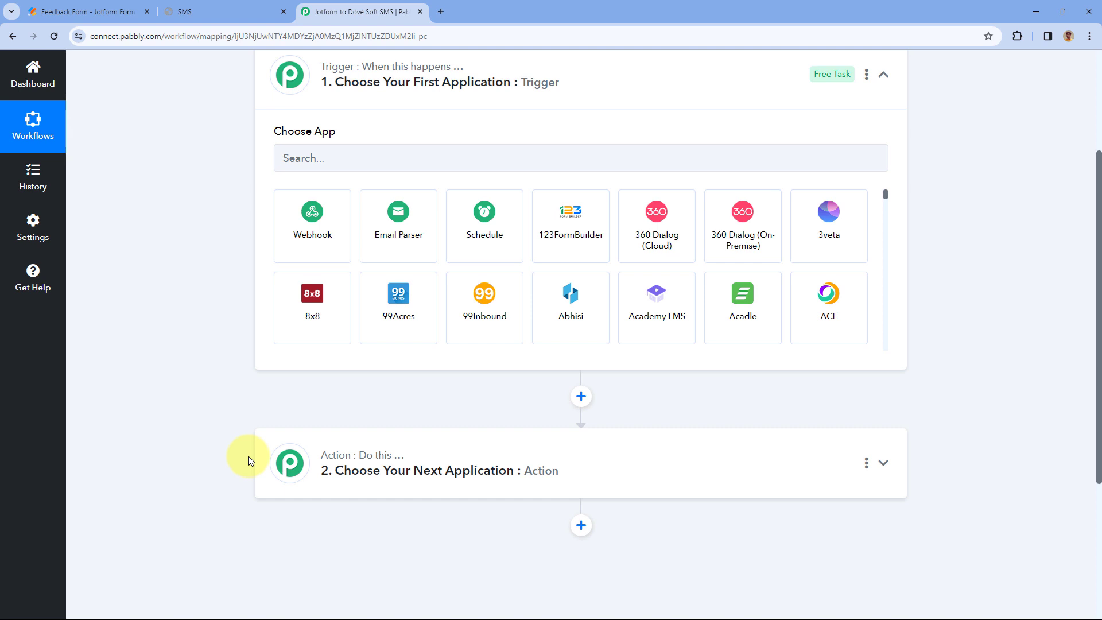
scroll(197, 350, up, 1)
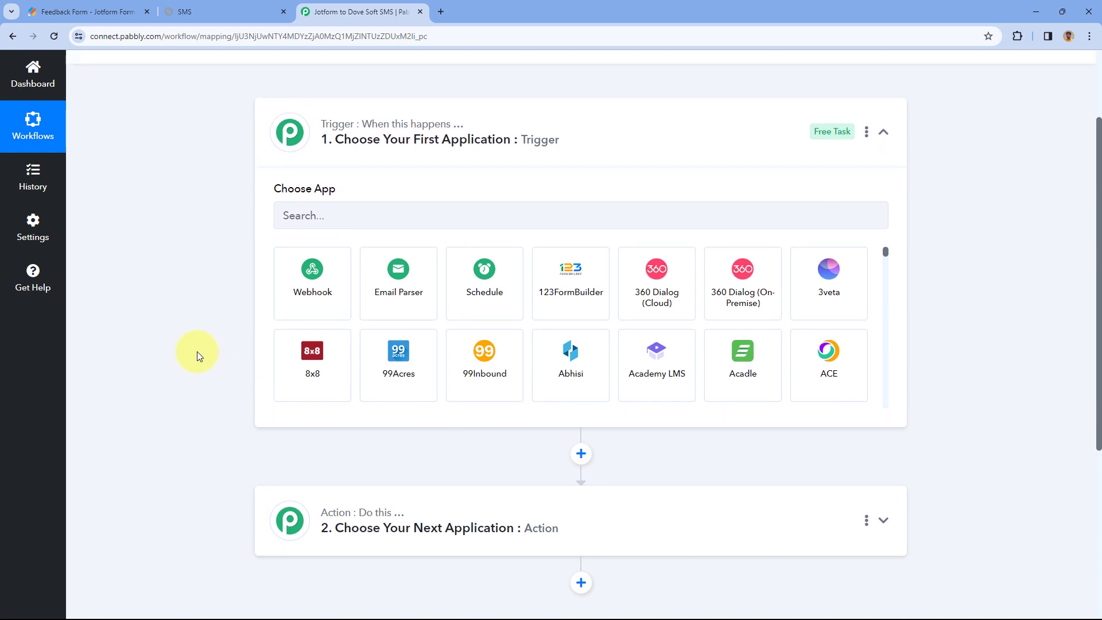
- Set the trigger app to Jotform with the New Response trigger event
click(340, 216)
text(Jotf)
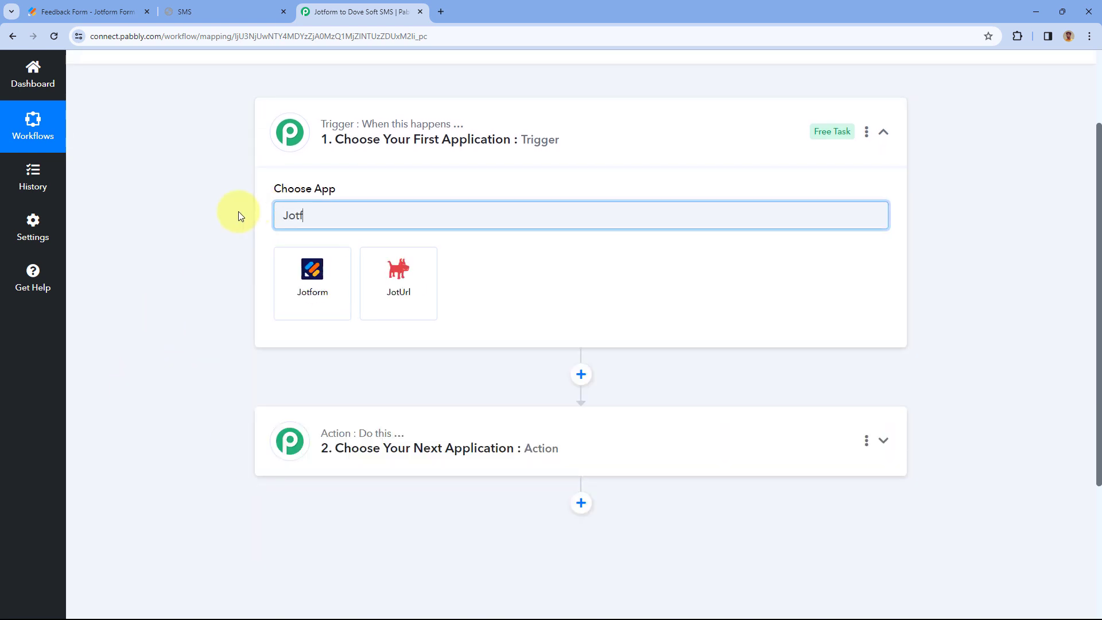
click(300, 265)
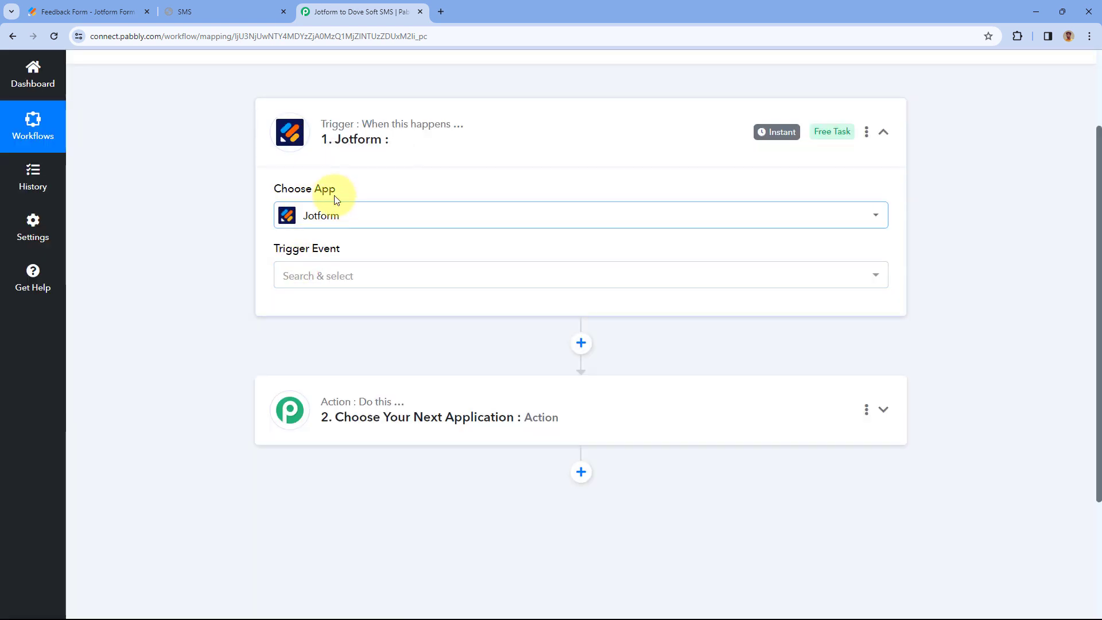
click(374, 275)
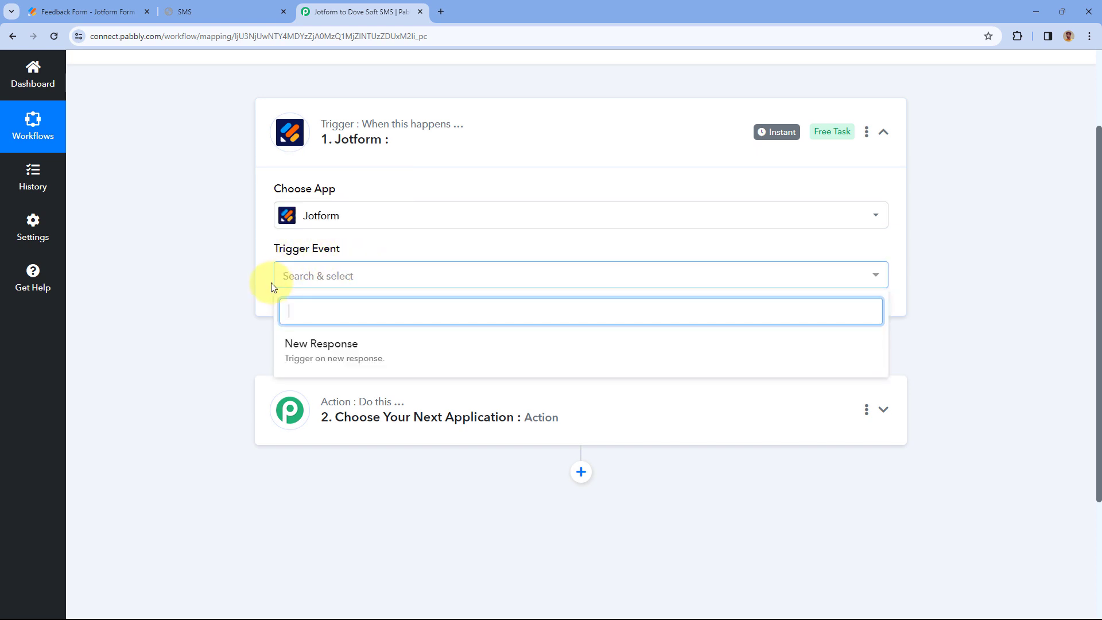
scroll(359, 238, down, 1)
click(361, 289)
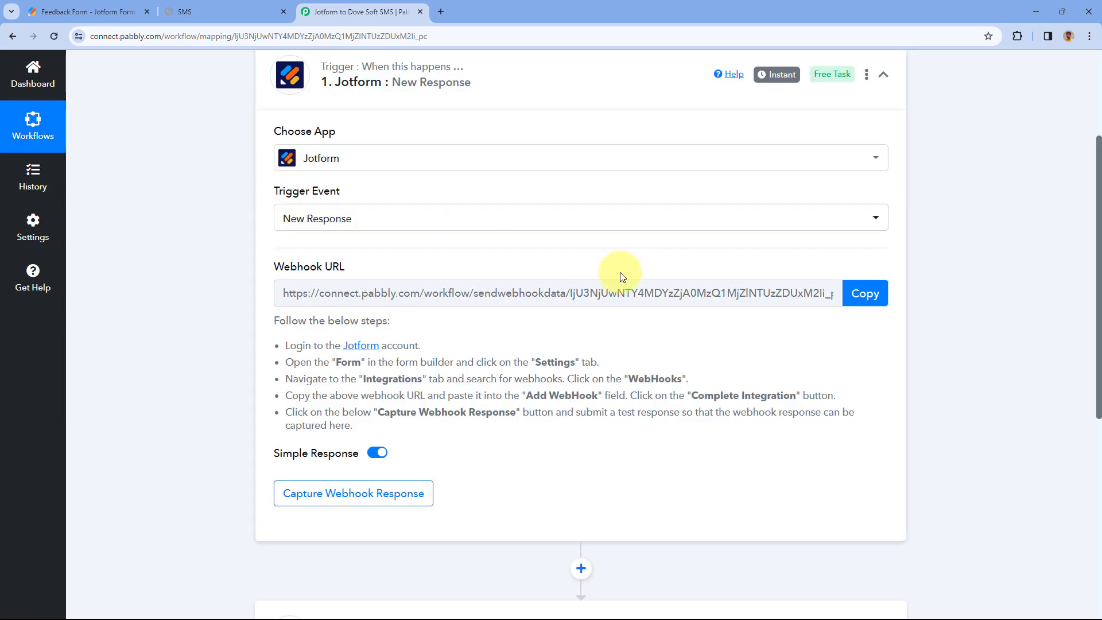
- Read the webhook setup steps, copy the Jotform webhook URL, and go to the Feedback Form builder
click(120, 10)
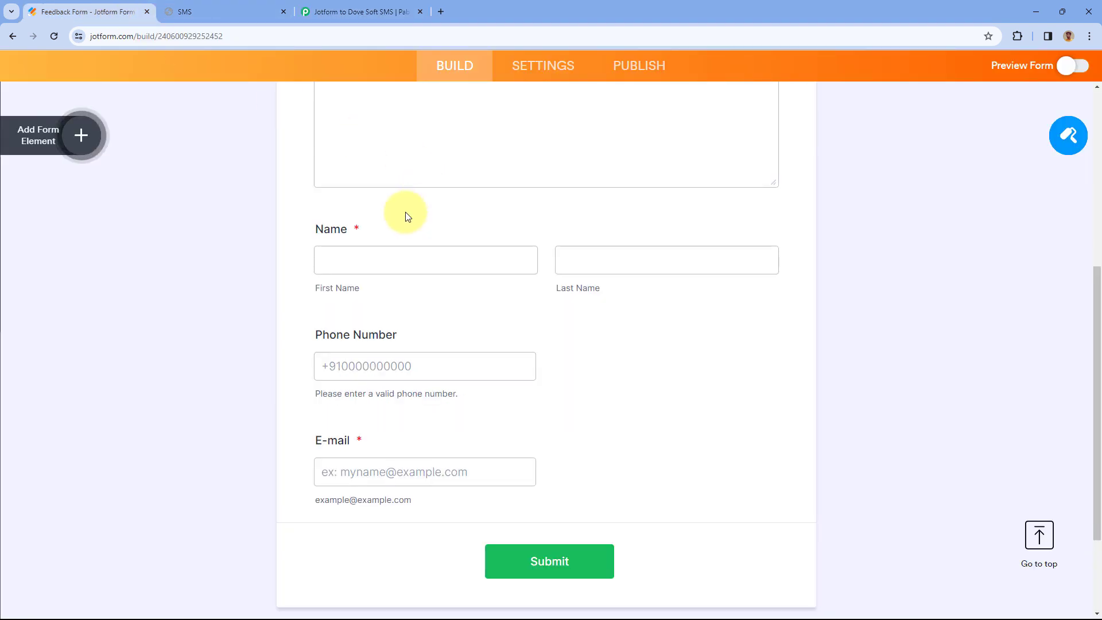
scroll(302, 251, up, 10)
click(362, 11)
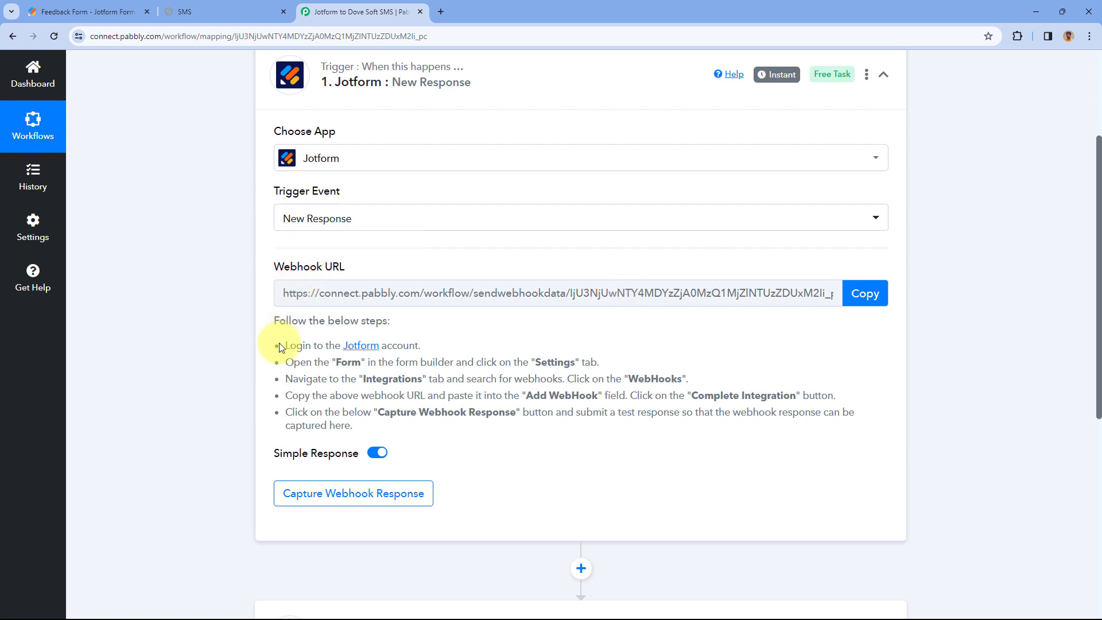
drag(281, 345, 373, 423)
click(532, 334)
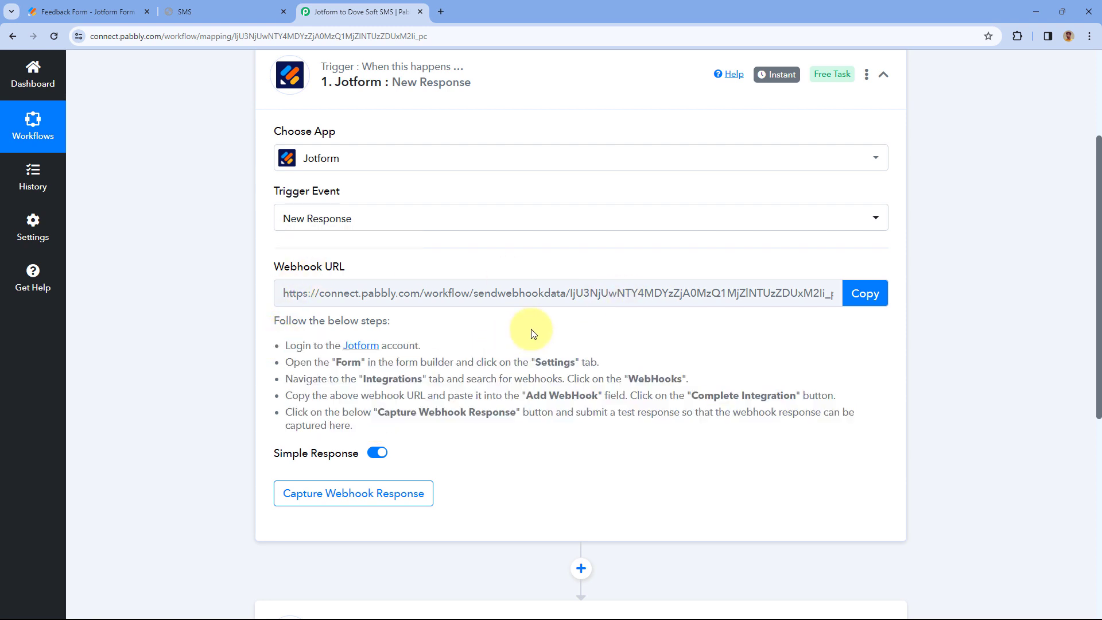
click(864, 293)
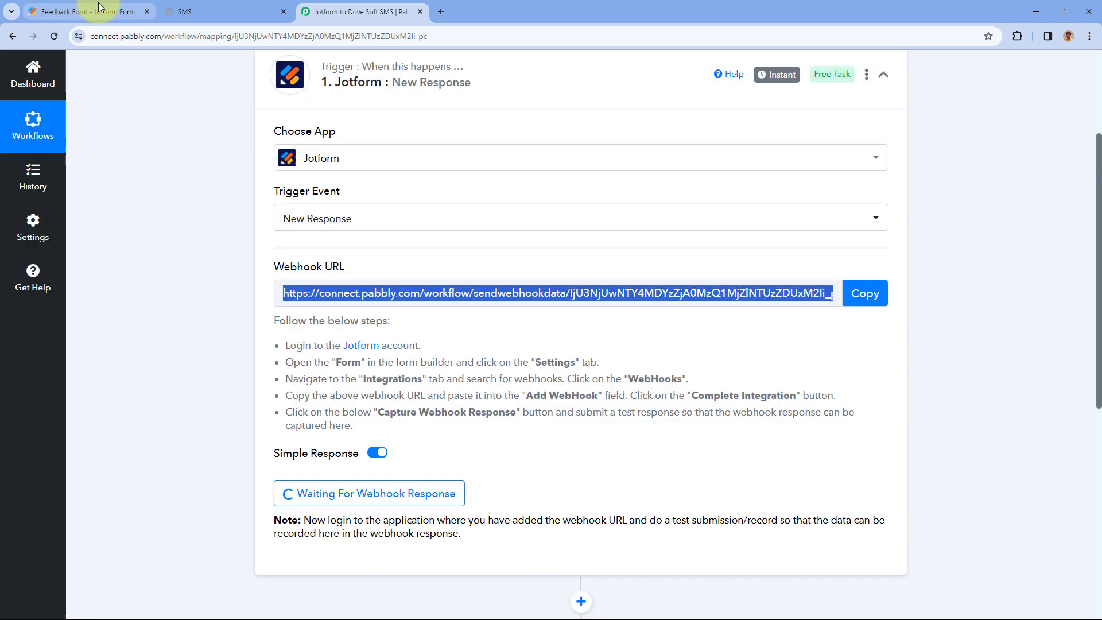
click(87, 10)
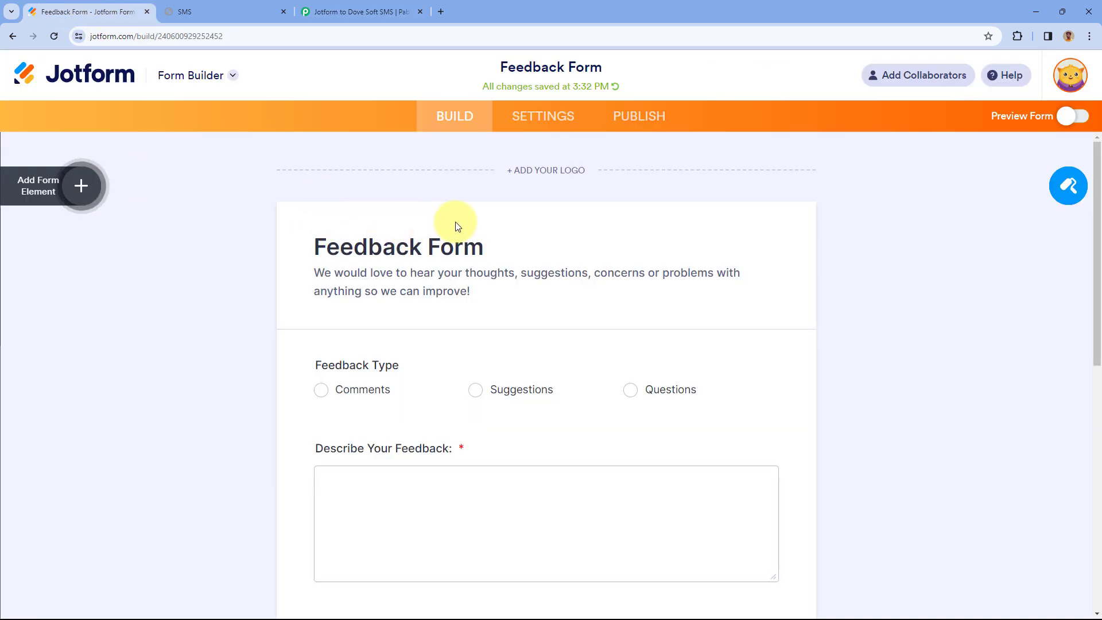
- Open the WebHooks integration from the Feedback Form's Settings > Integrations
click(540, 123)
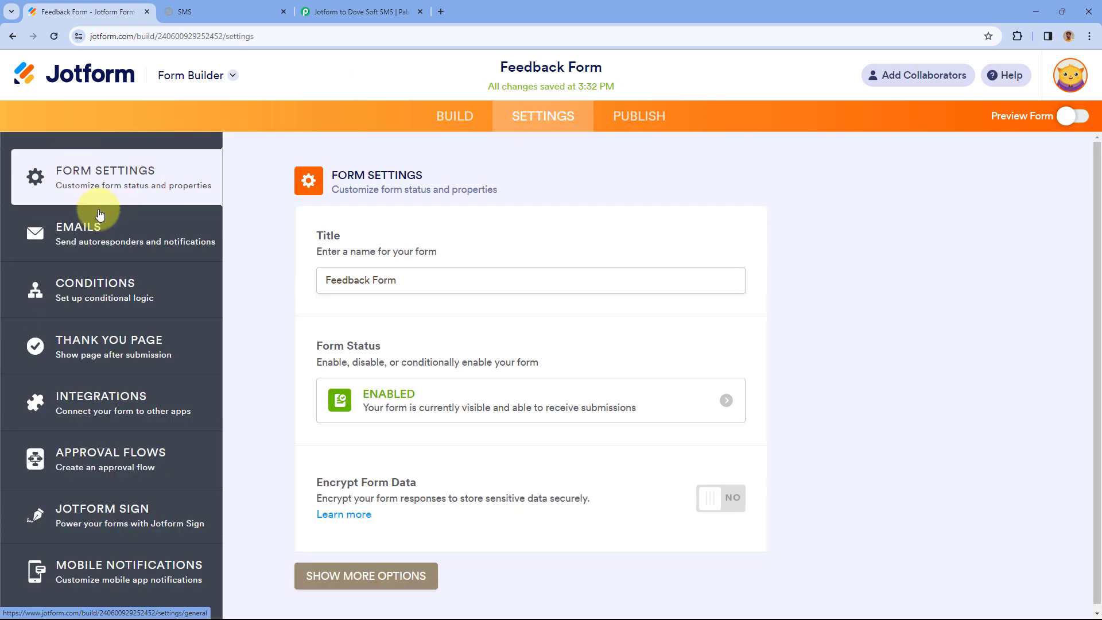
click(124, 397)
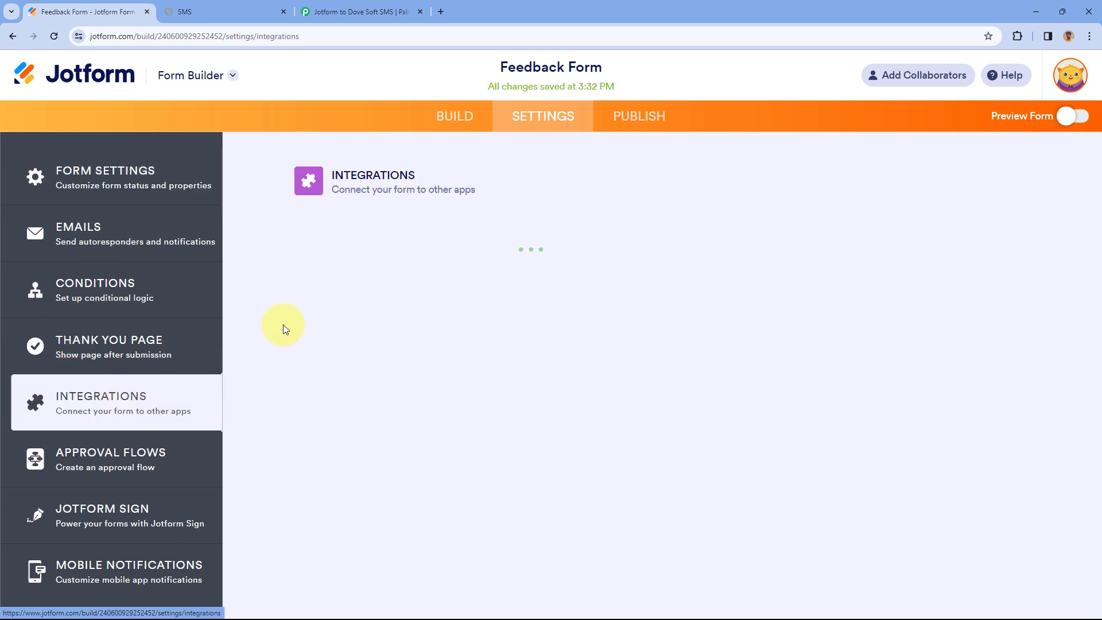
click(583, 221)
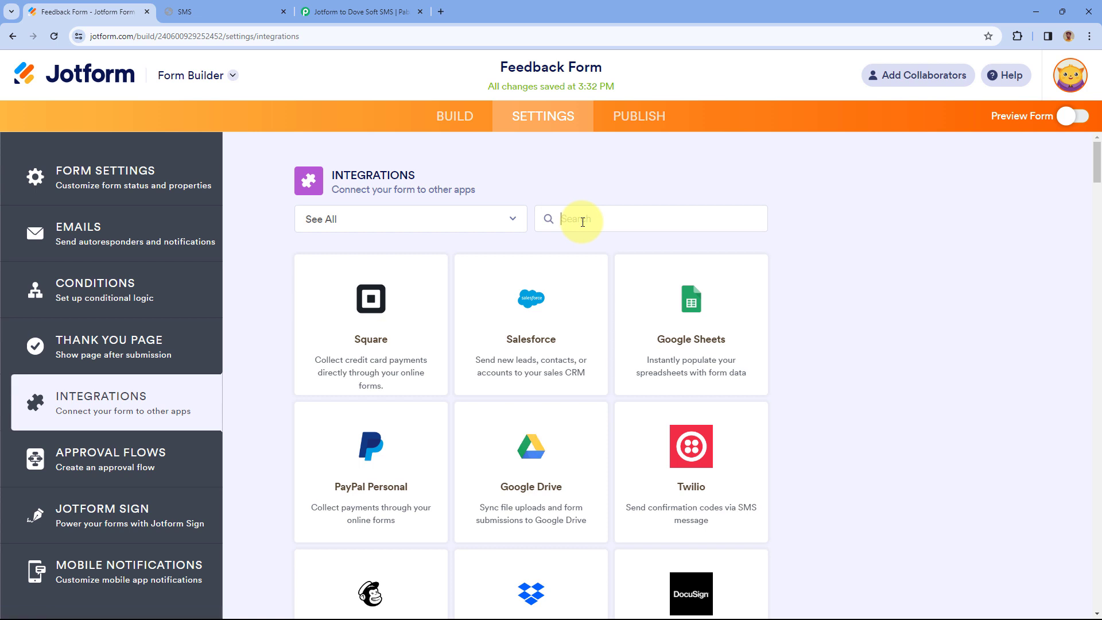
text(Web)
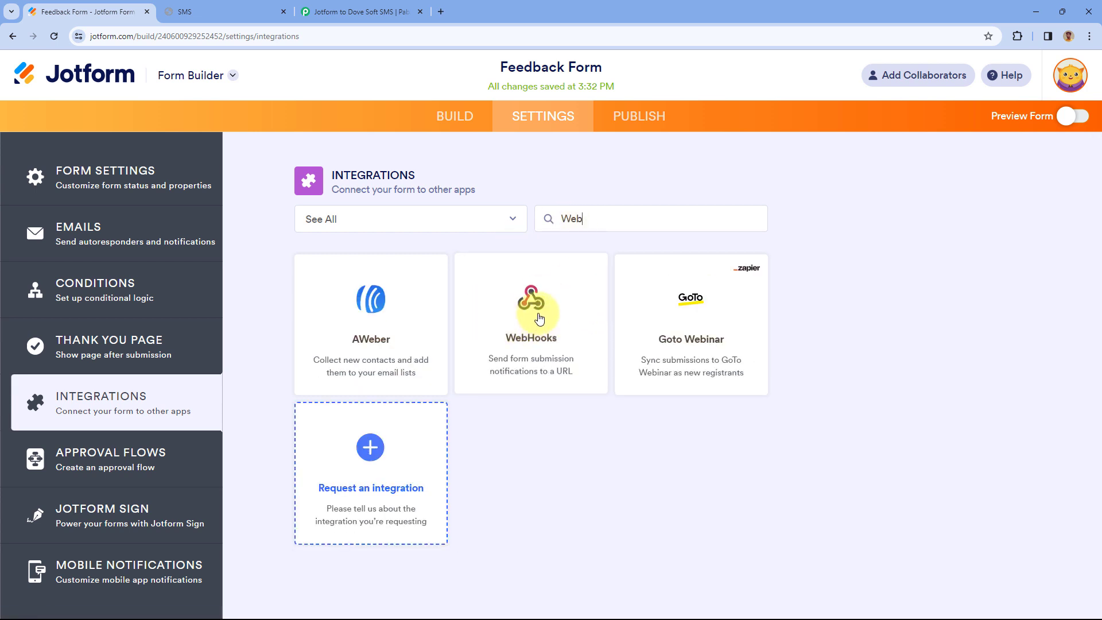
click(540, 316)
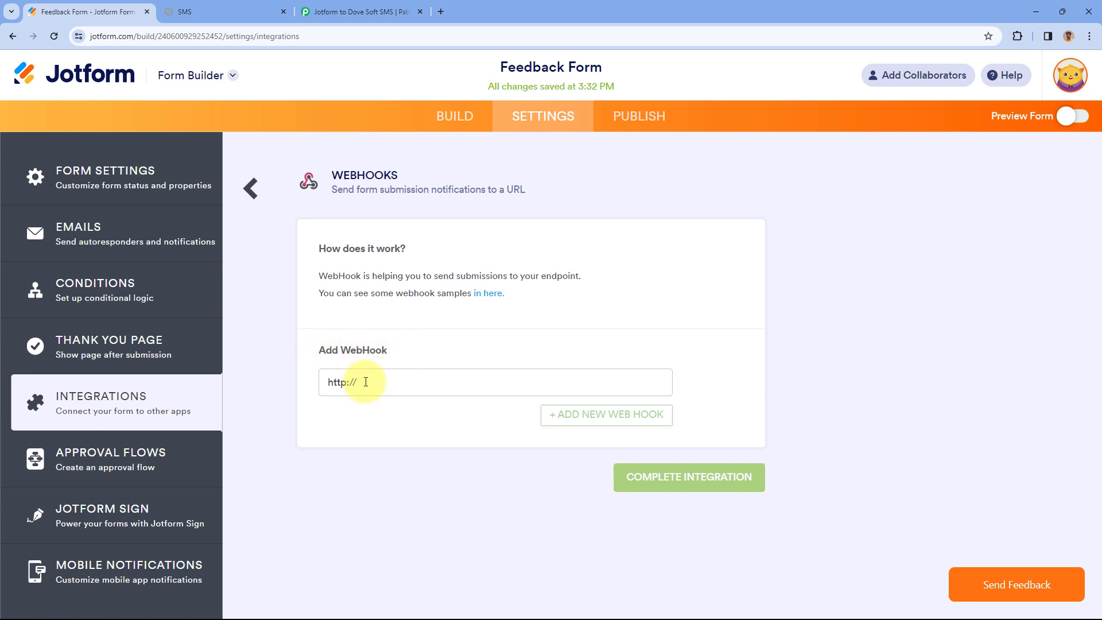
- Replace the placeholder webhook address with the copied Pabbly webhook URL, checking it against Pabbly
drag(365, 381, 310, 385)
key(BackSpace)
right_click(345, 381)
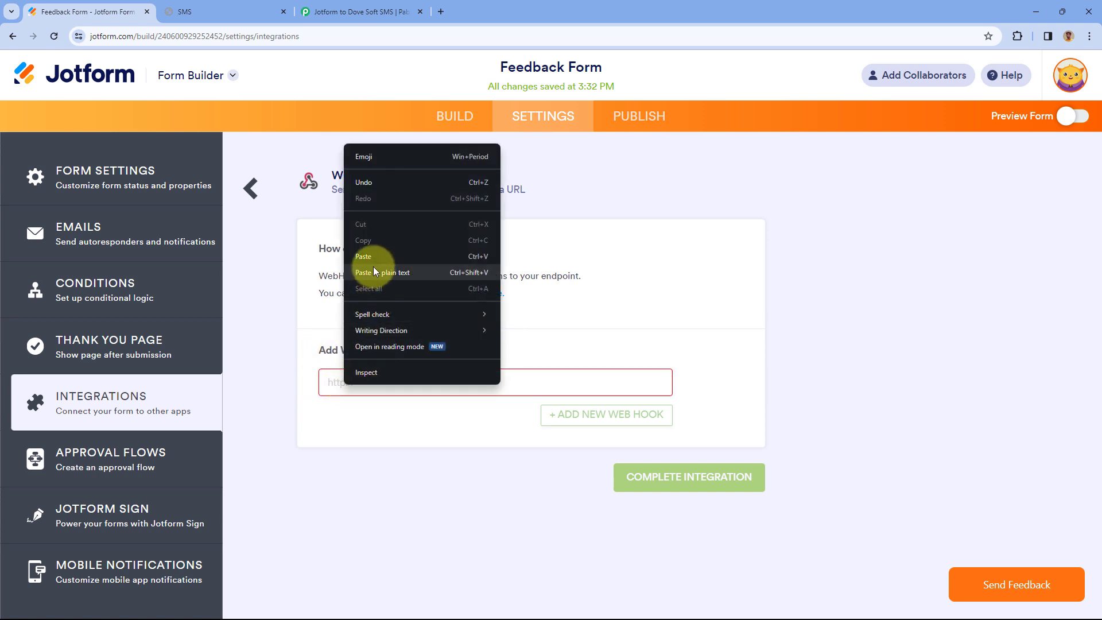
click(367, 256)
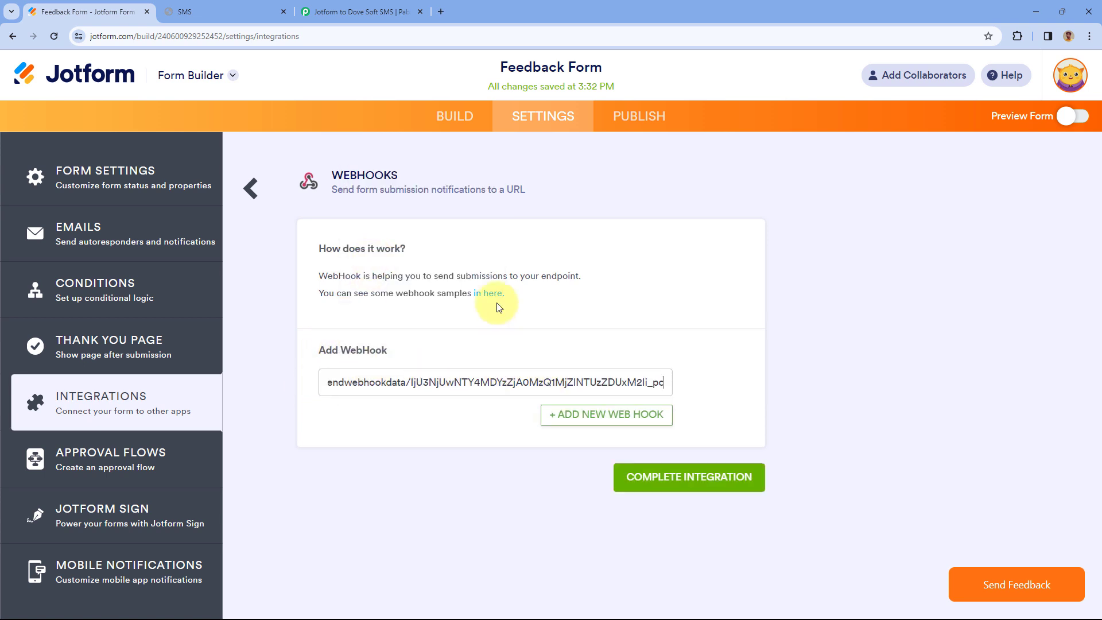
click(395, 11)
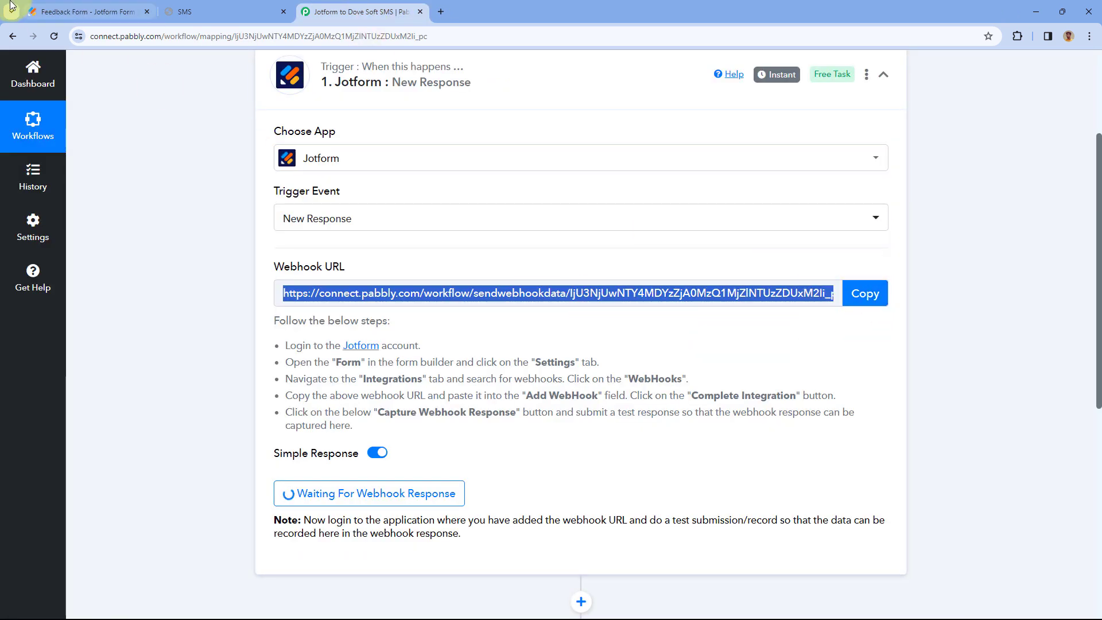
click(34, 11)
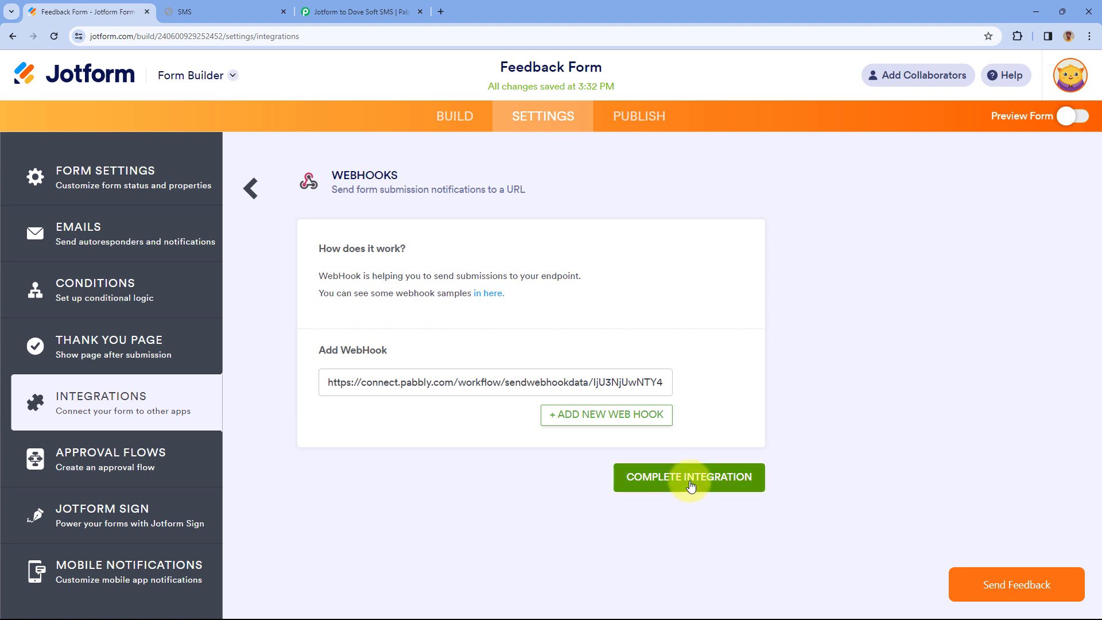
- Complete and finish the WebHooks integration, then return to the Pabbly workflow
click(690, 485)
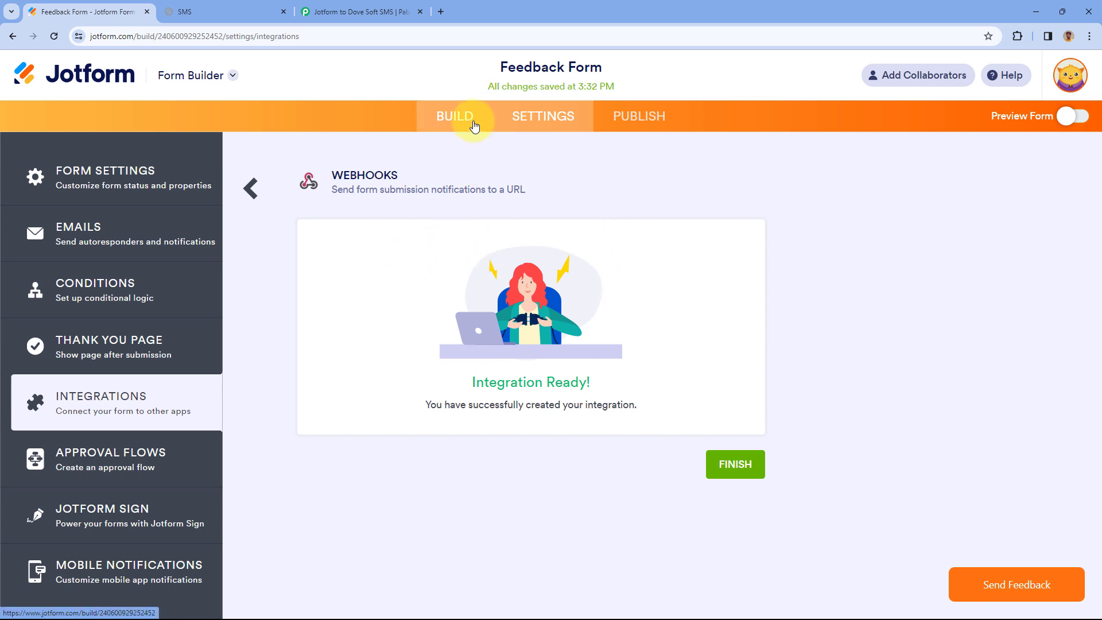
click(752, 467)
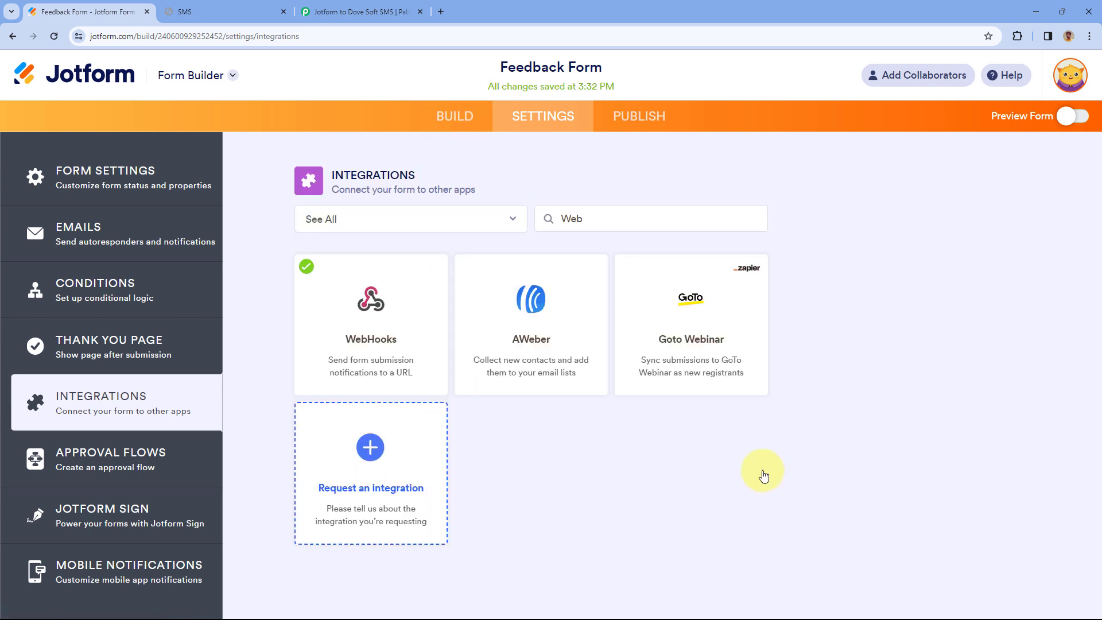
click(456, 117)
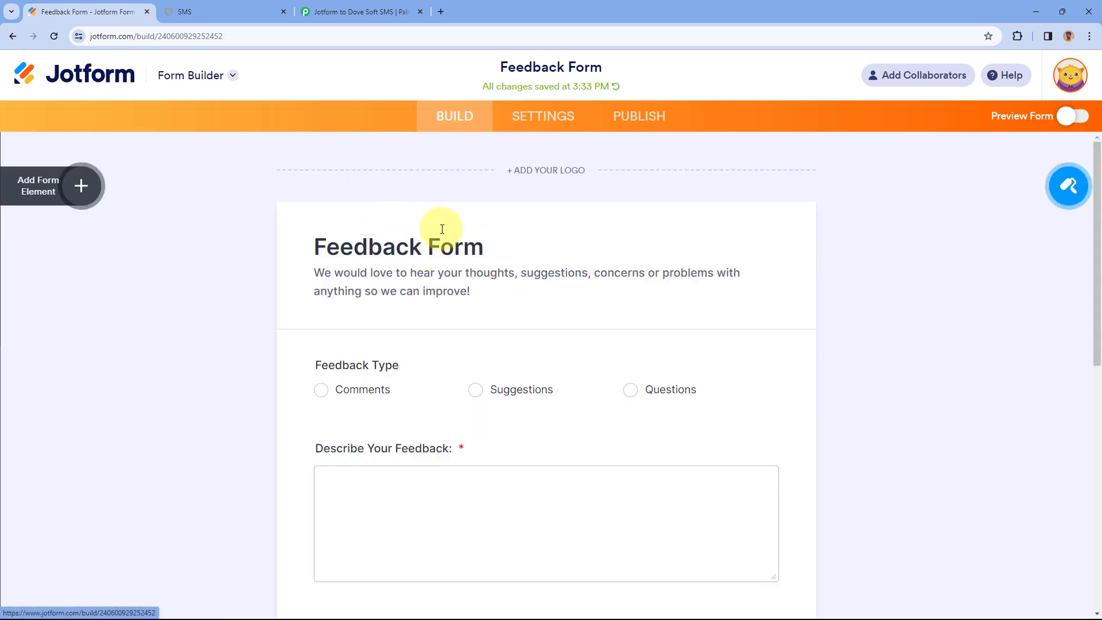
scroll(348, 287, down, 3)
click(396, 11)
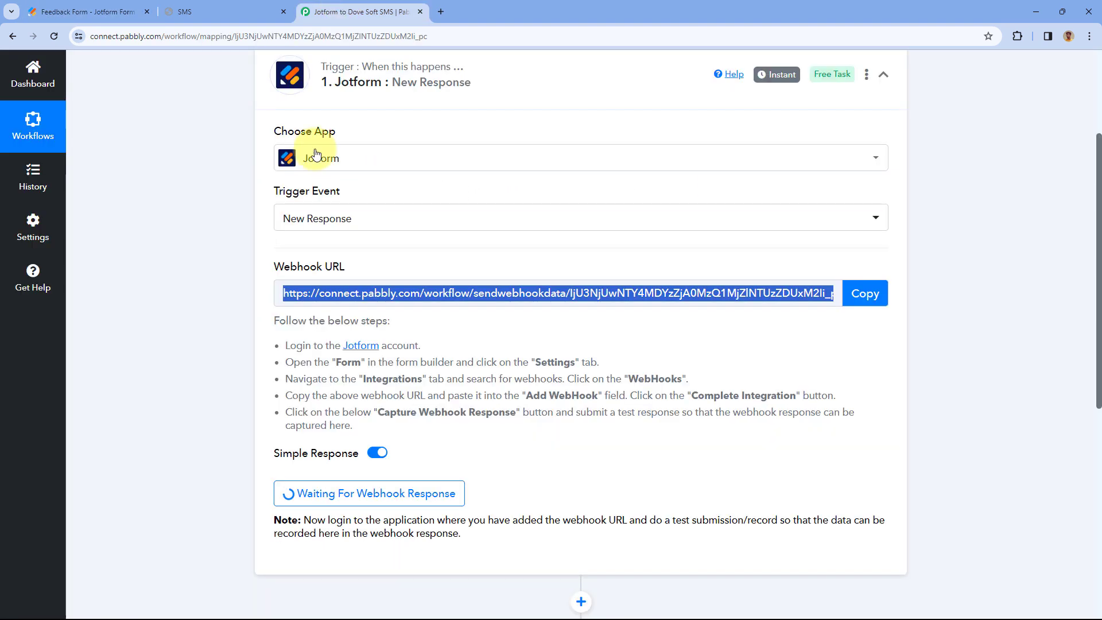
- Copy the Feedback Form's public link from Publish and load it in a new browser tab
click(505, 324)
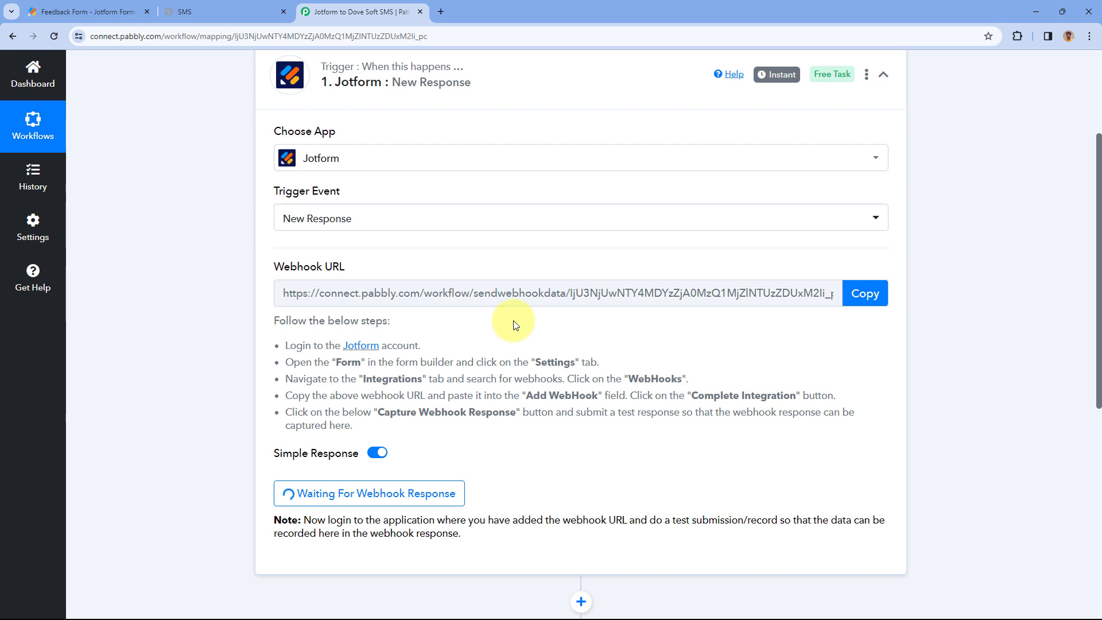
scroll(513, 324, down, 4)
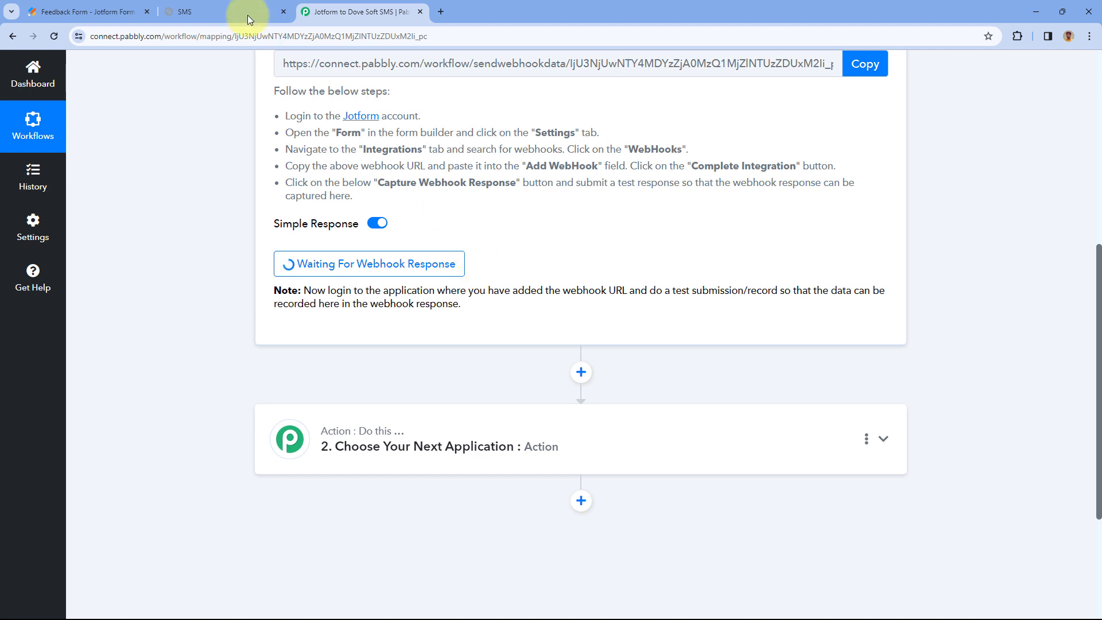
click(86, 11)
click(602, 71)
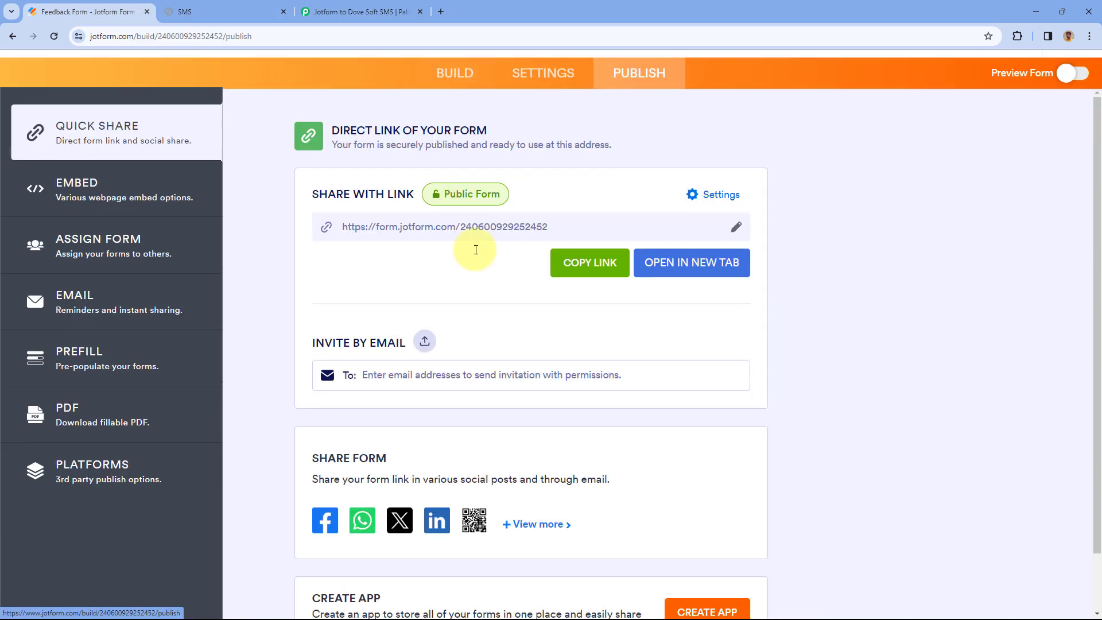
click(597, 310)
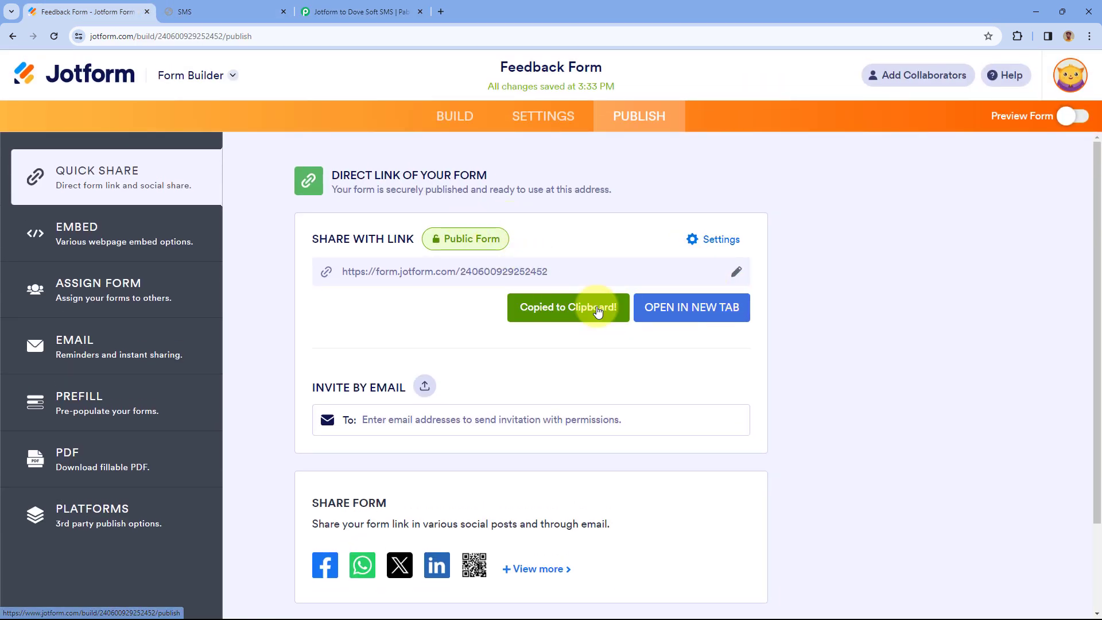
key(ctrl+t)
key(ctrl+v)
key(Return)
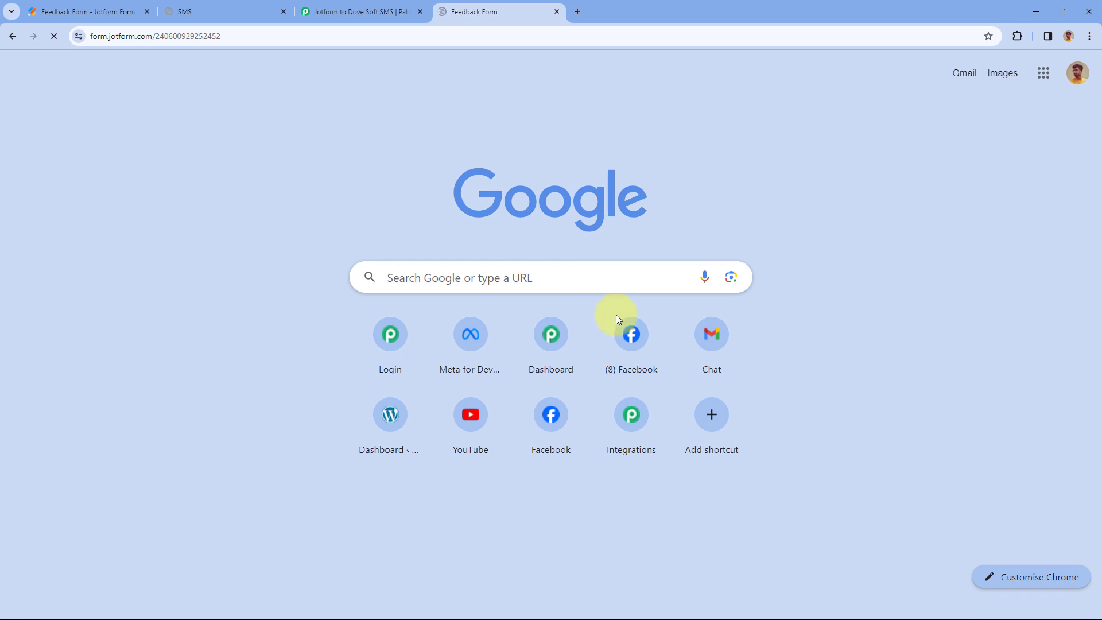
- Choose Suggestions as the feedback type and write a feedback description
scroll(480, 253, down, 2)
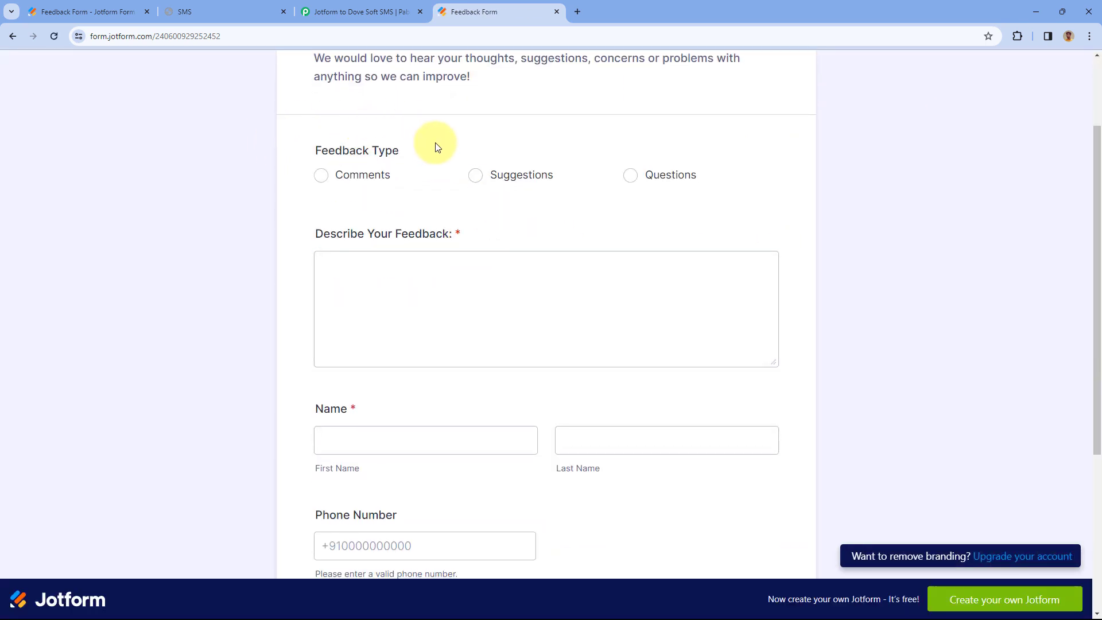
click(523, 183)
click(430, 287)
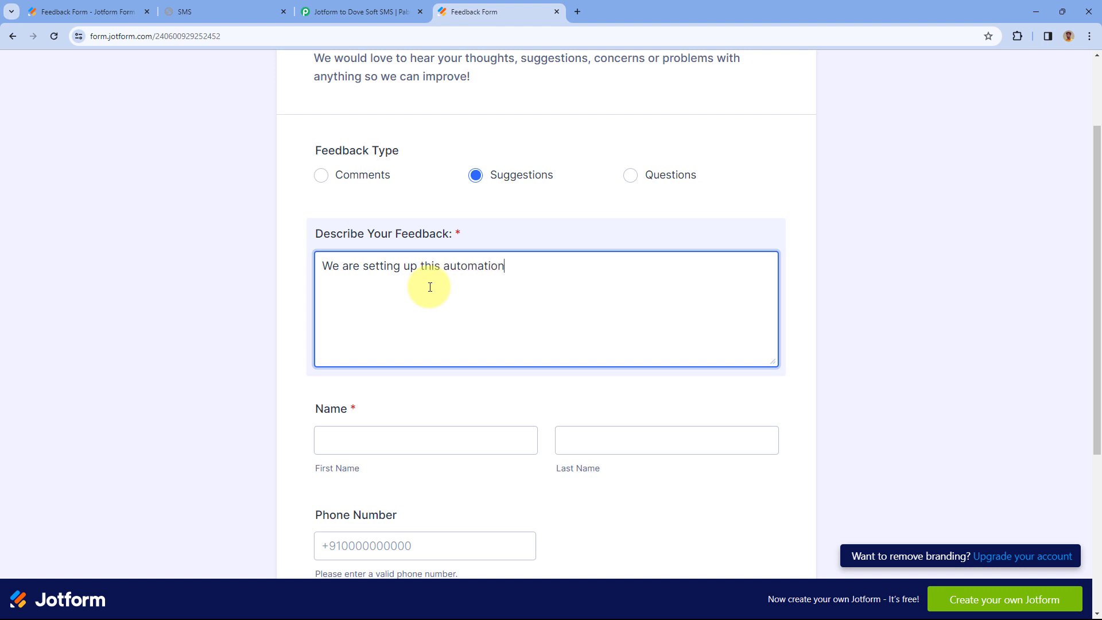
scroll(430, 287, up, 1)
scroll(430, 290, down, 4)
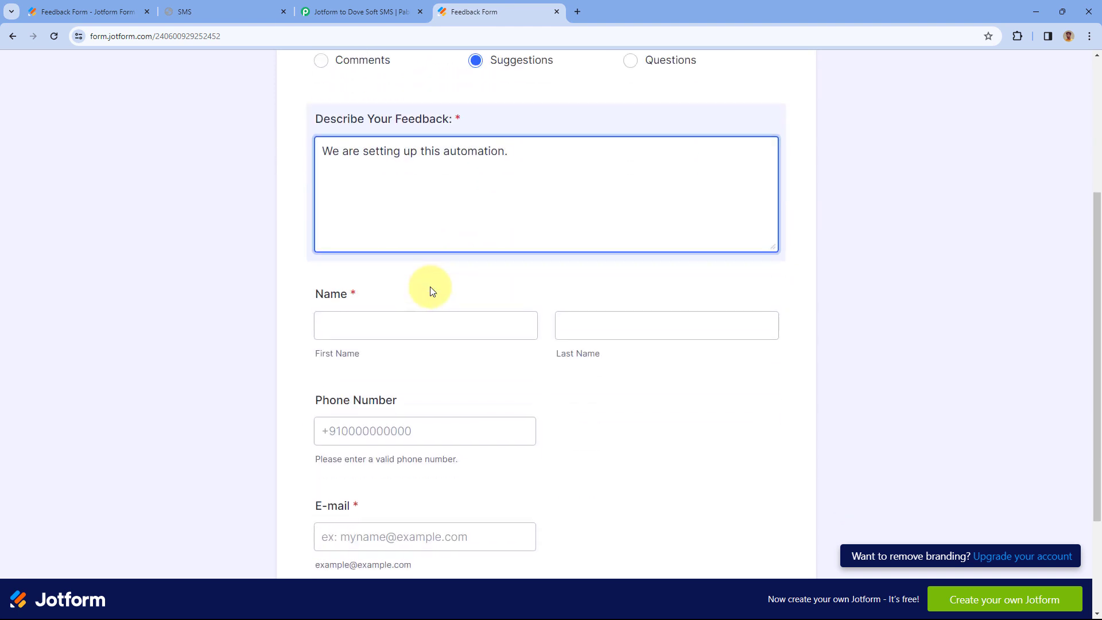
- Fill in the first name and phone number fields of the form
click(376, 266)
text(De)
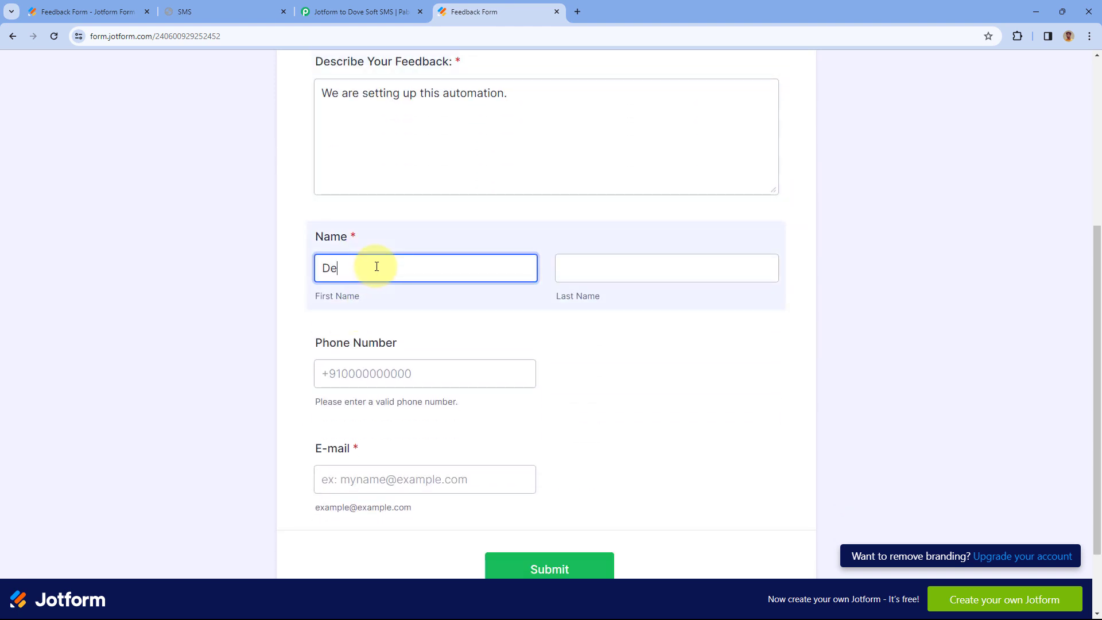
text(mo)
key(Tab)
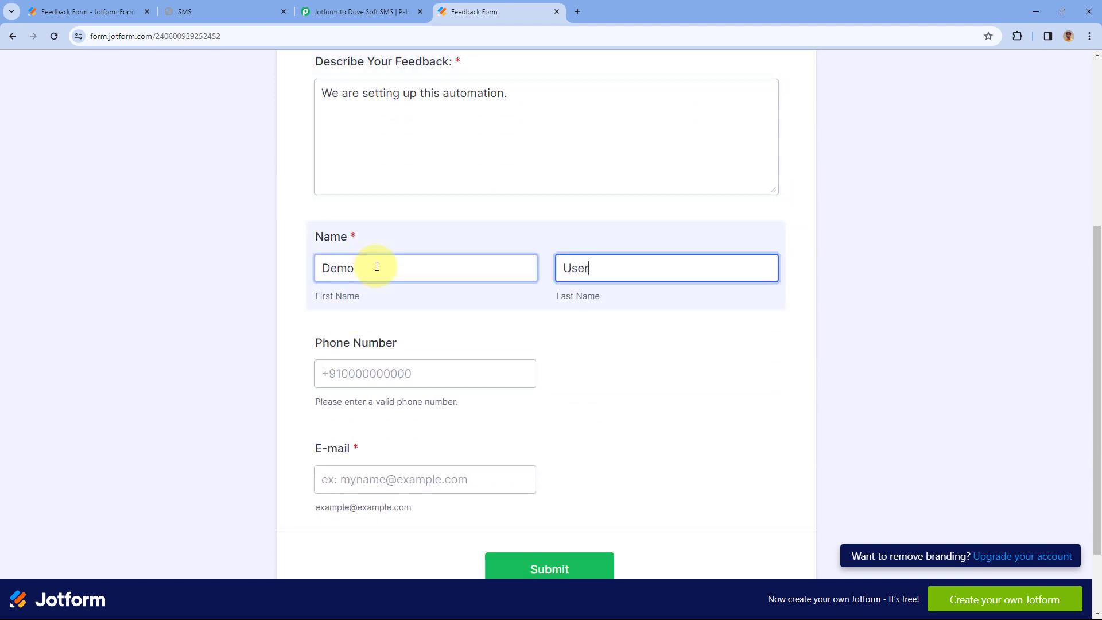
key(Tab)
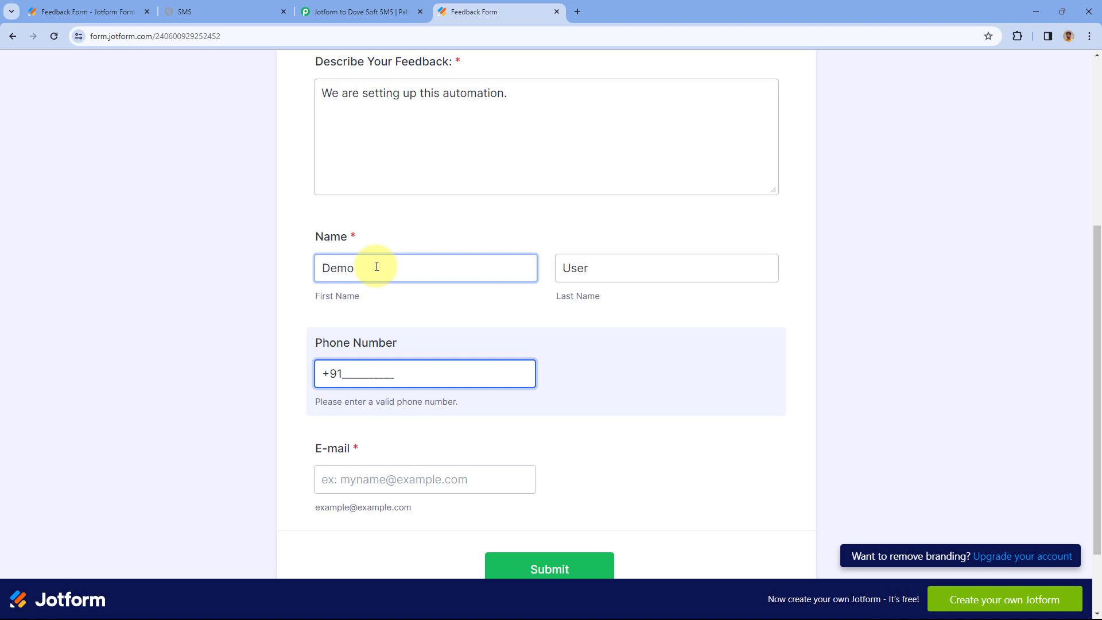
text(1234567890)
click(374, 317)
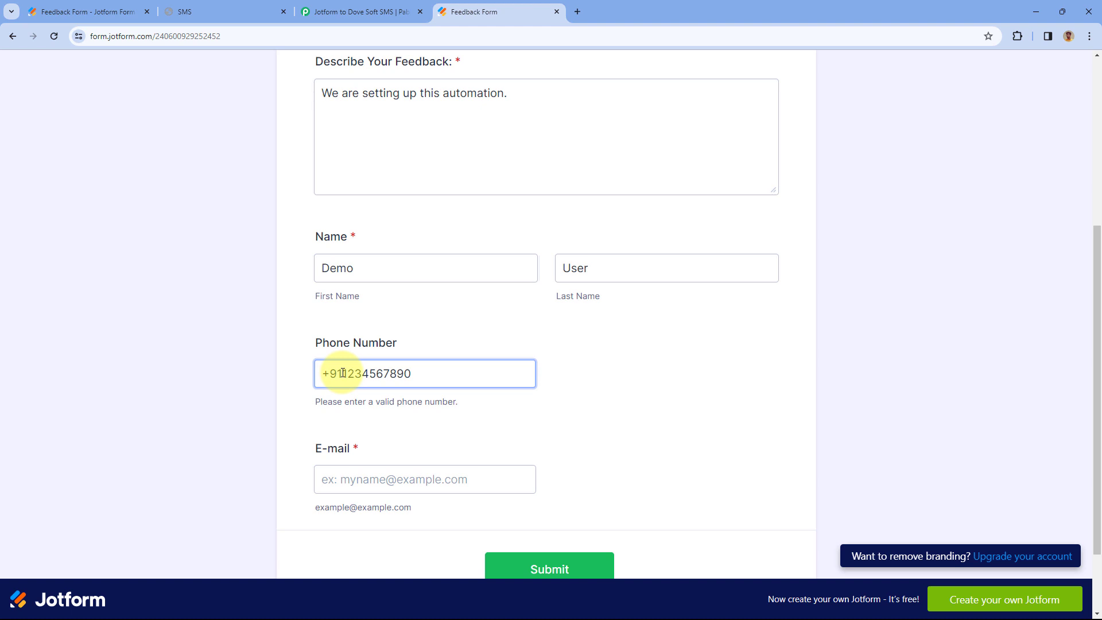
- Enter an e-mail address, submit the form, and return to the Pabbly workflow
click(392, 479)
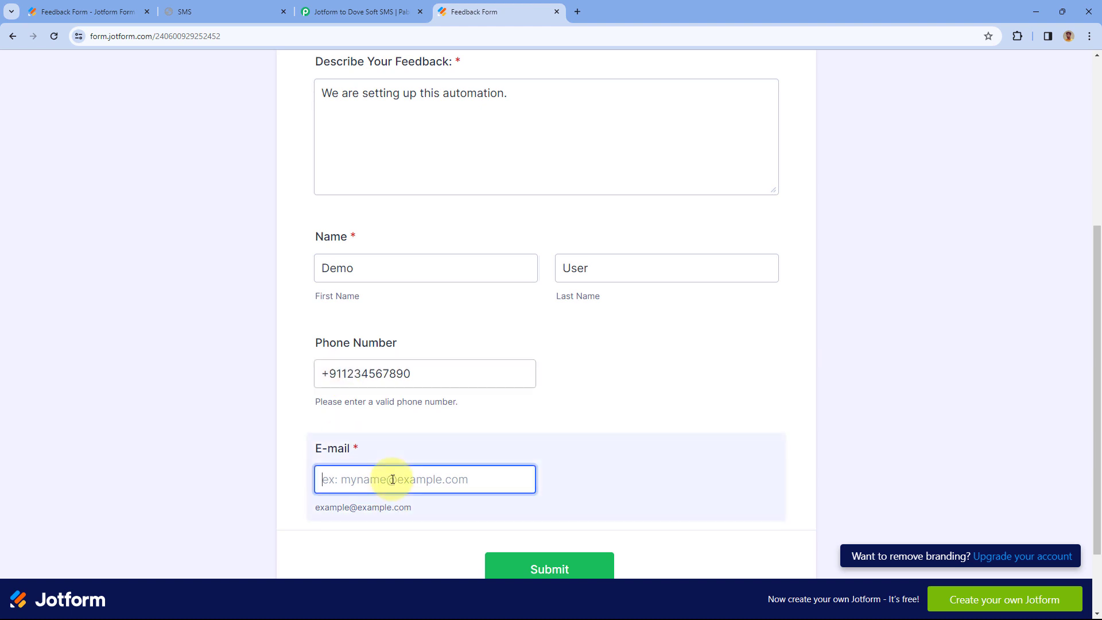
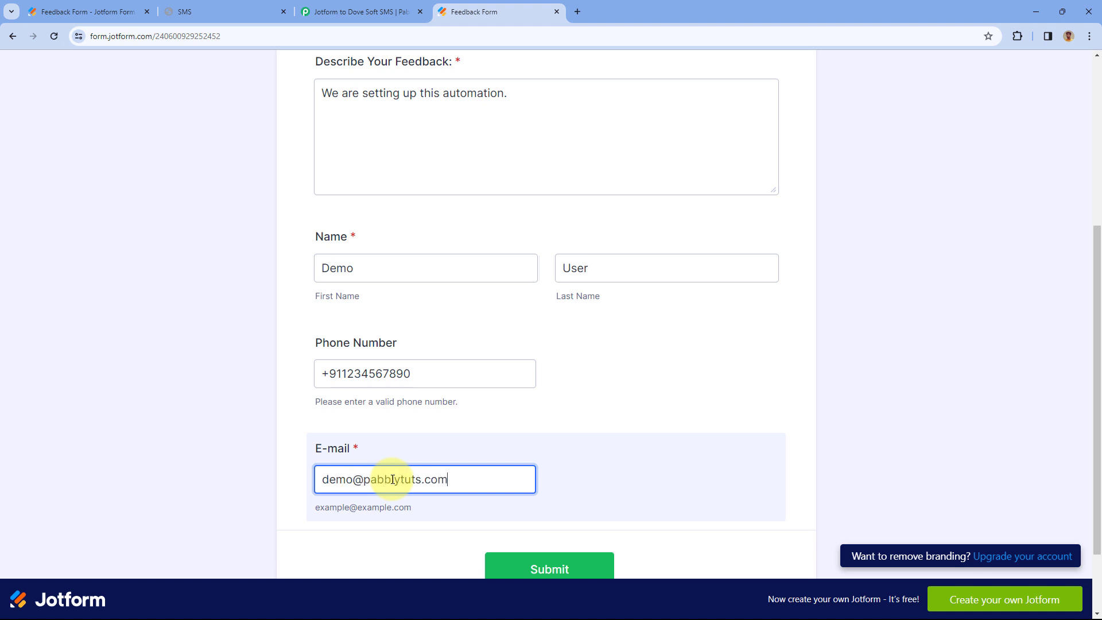
scroll(436, 344, down, 2)
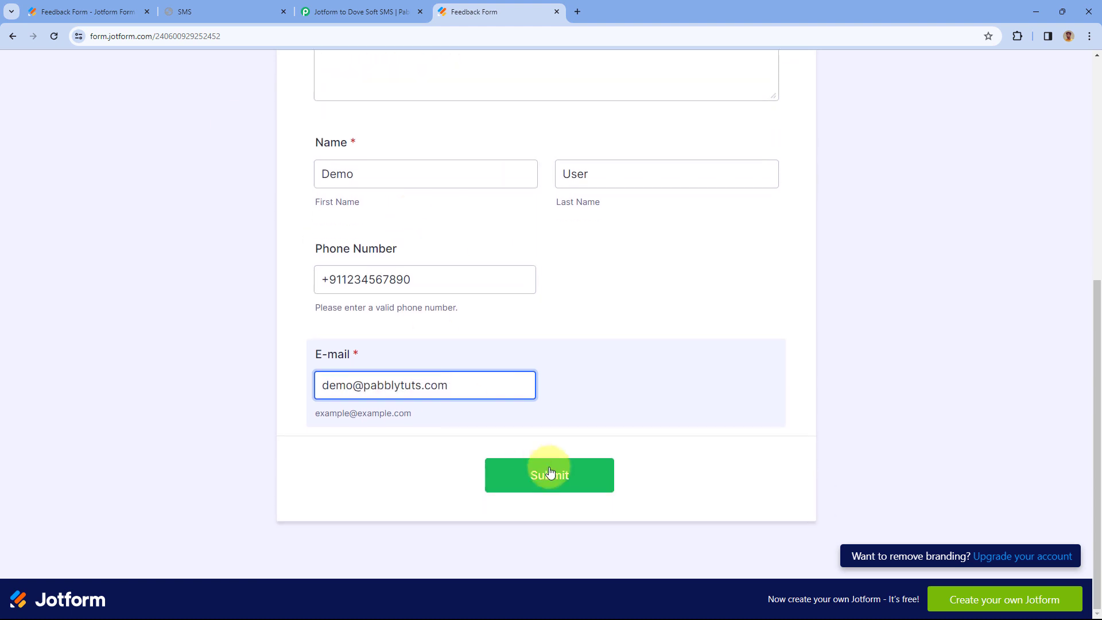
click(550, 473)
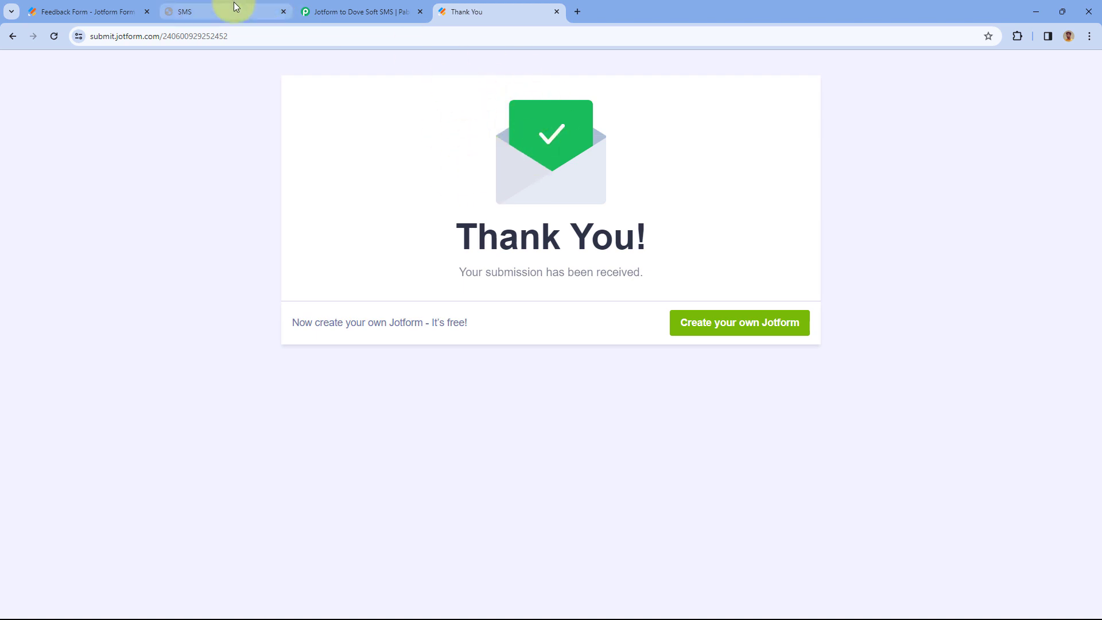
click(360, 8)
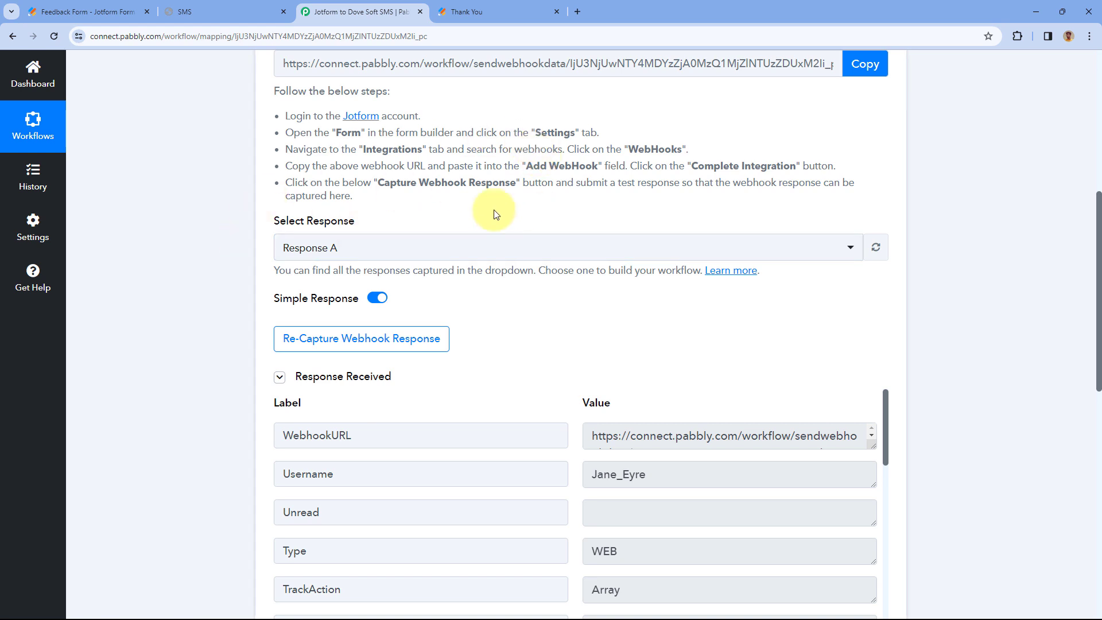
- Verify the captured first name, last name, e-mail, description and Suggestions feedback type
scroll(499, 336, down, 4)
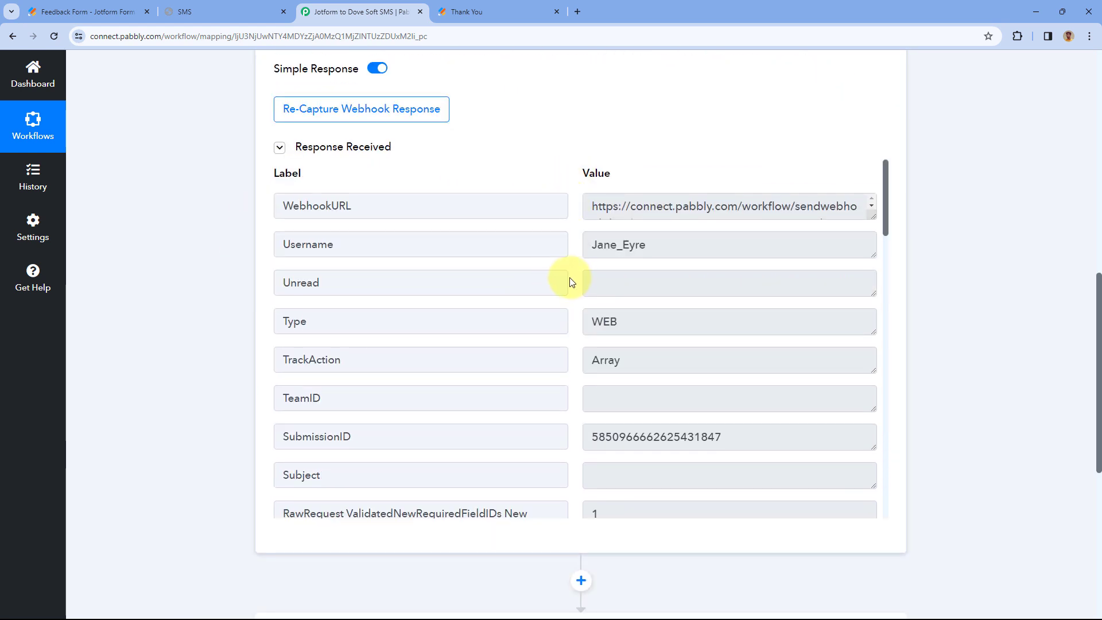
scroll(571, 280, down, 2)
scroll(571, 281, down, 7)
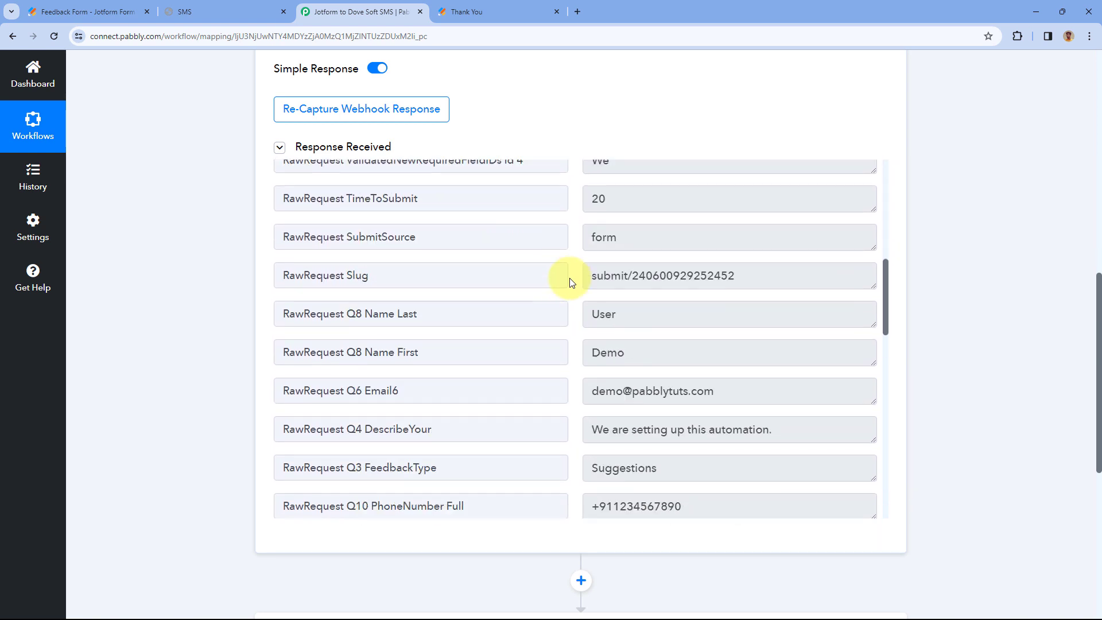
double_click(617, 304)
double_click(619, 265)
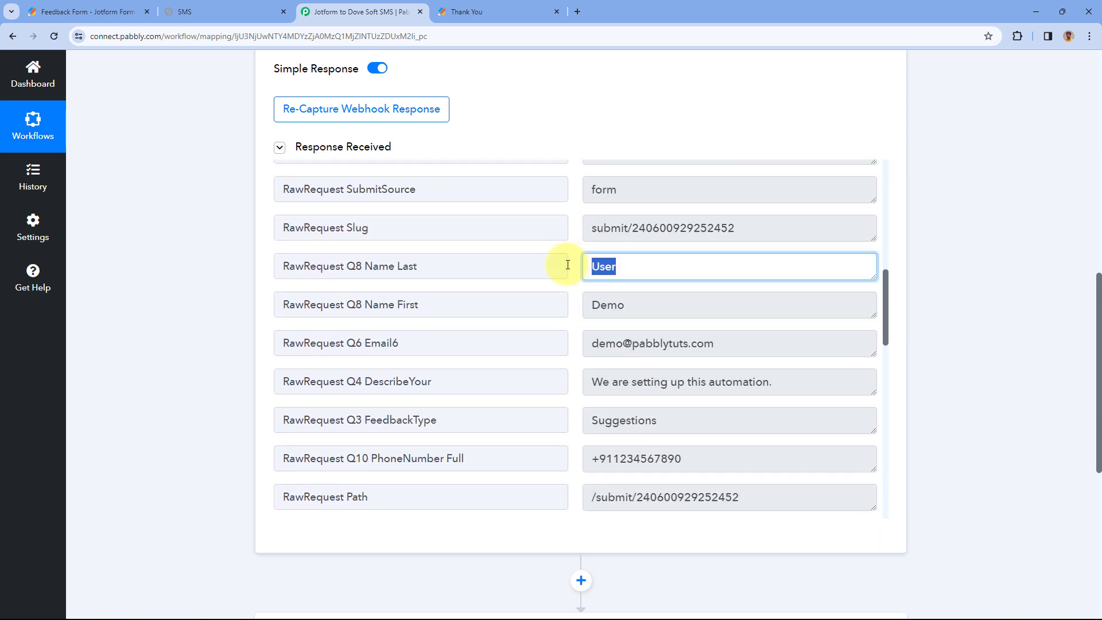
scroll(738, 247, down, 2)
double_click(744, 230)
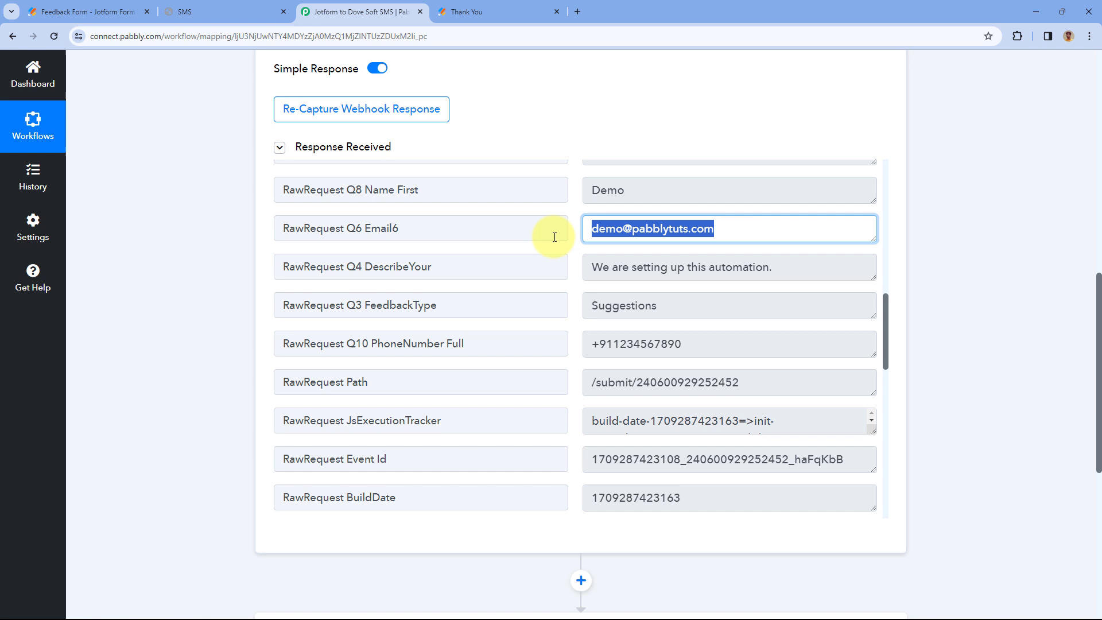
double_click(782, 266)
double_click(609, 306)
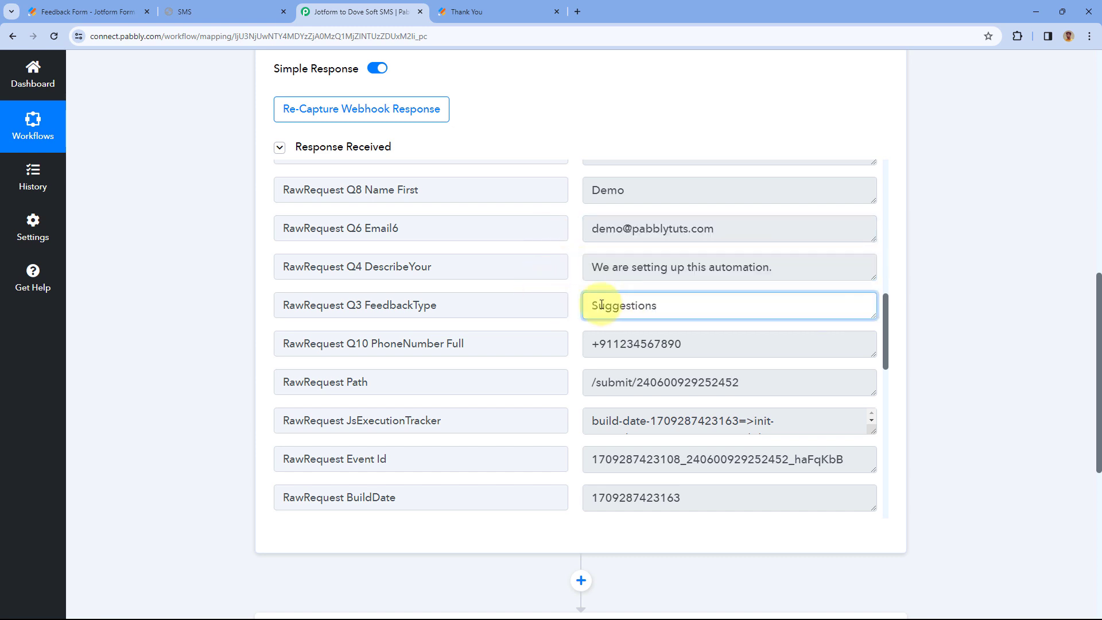
- Verify the captured full phone number in the Pabbly response
scroll(706, 386, up, 1)
scroll(705, 344, down, 1)
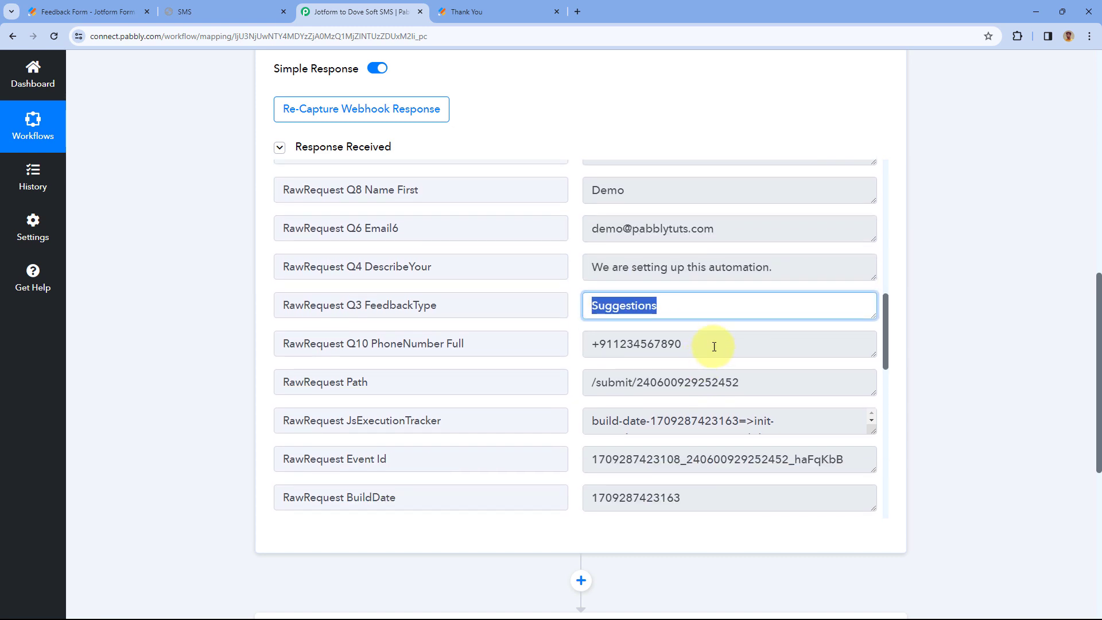
double_click(614, 344)
click(576, 323)
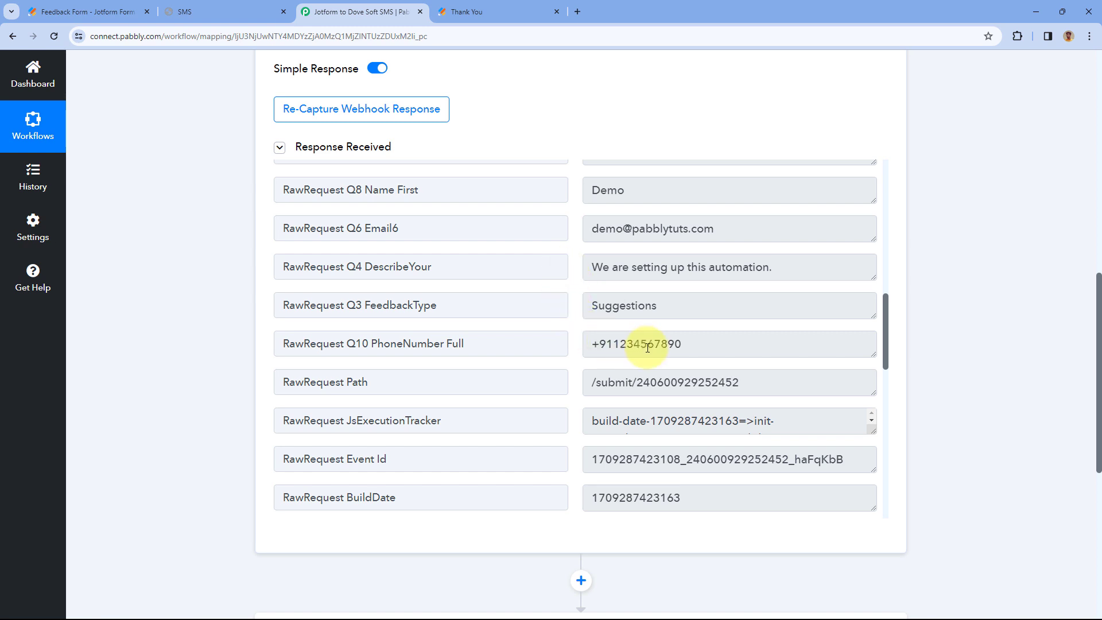
drag(717, 344, 576, 309)
click(576, 297)
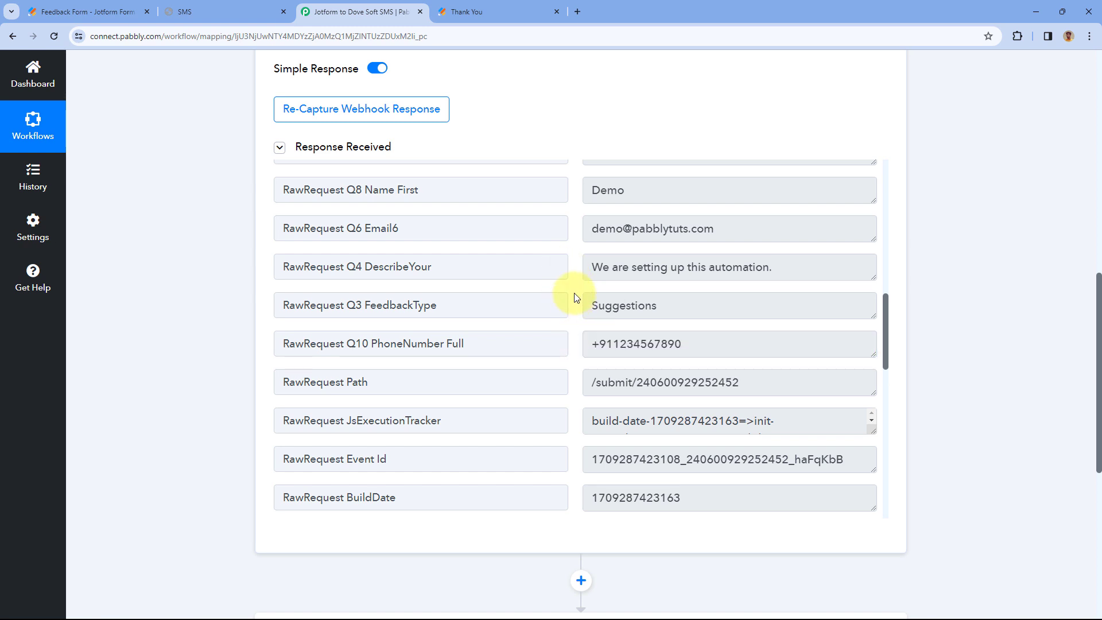
scroll(233, 279, down, 7)
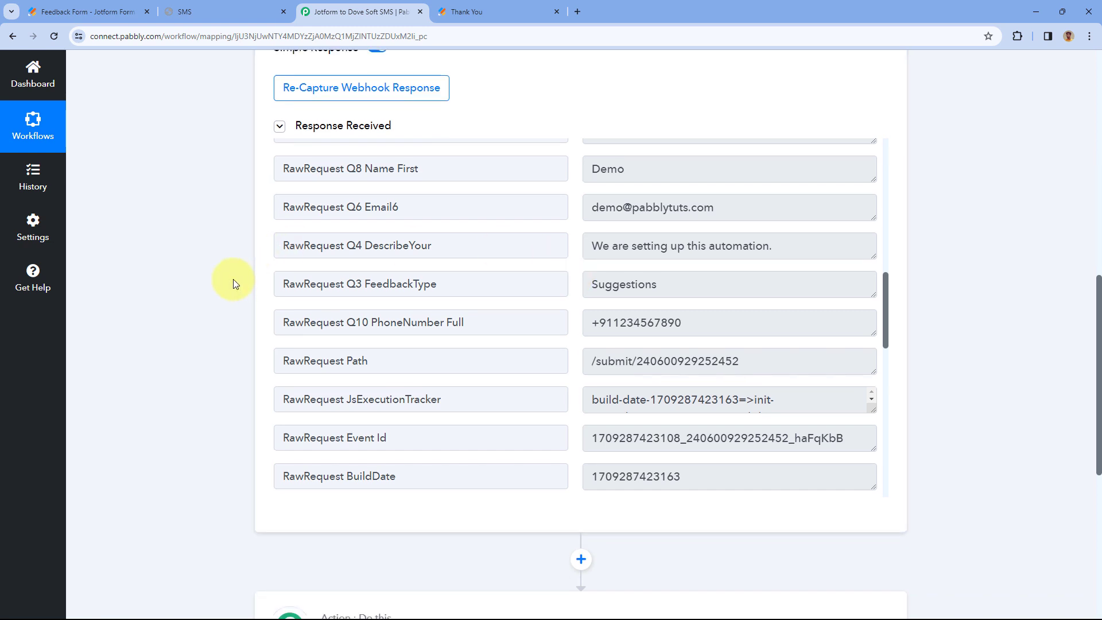
- Set the action step to Dove Soft SMS with the Send SMS event and start connecting an account
click(347, 243)
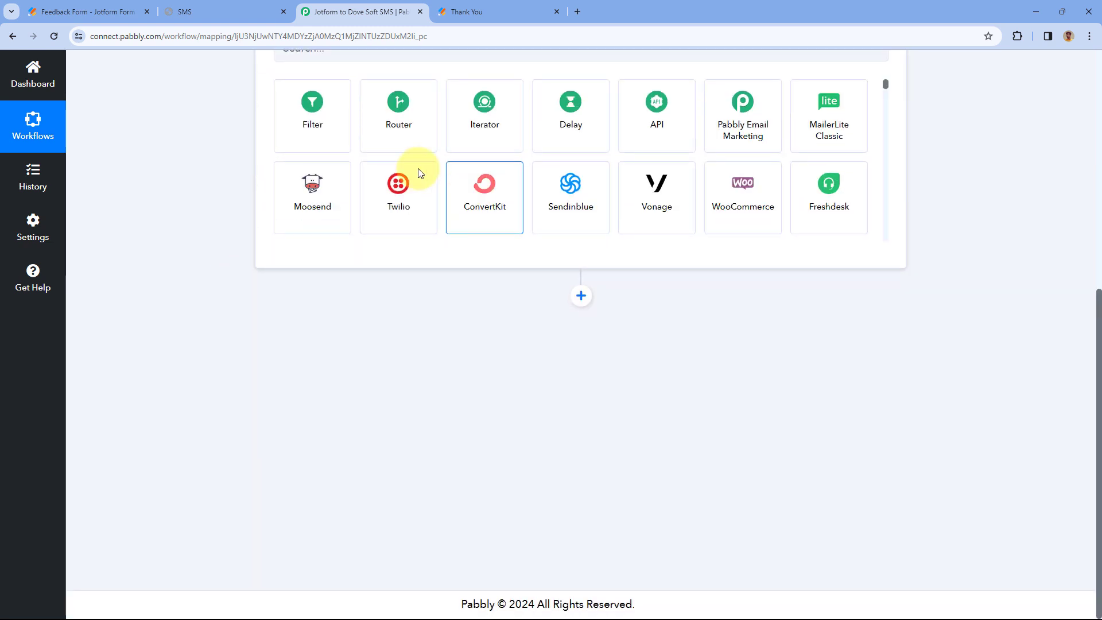
click(337, 303)
text(Dove)
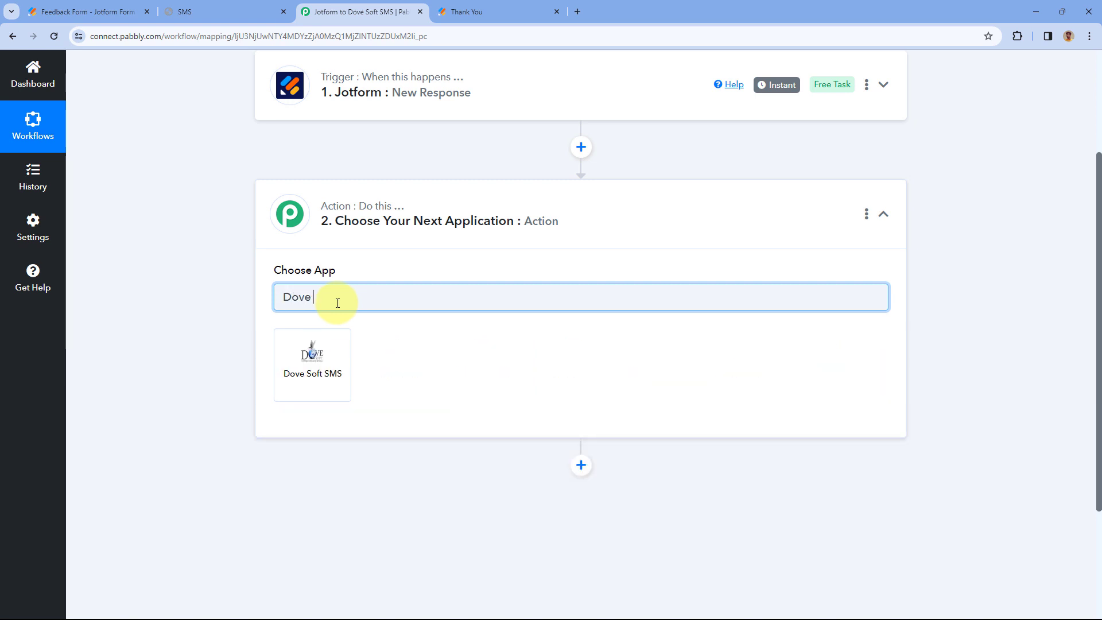
click(328, 349)
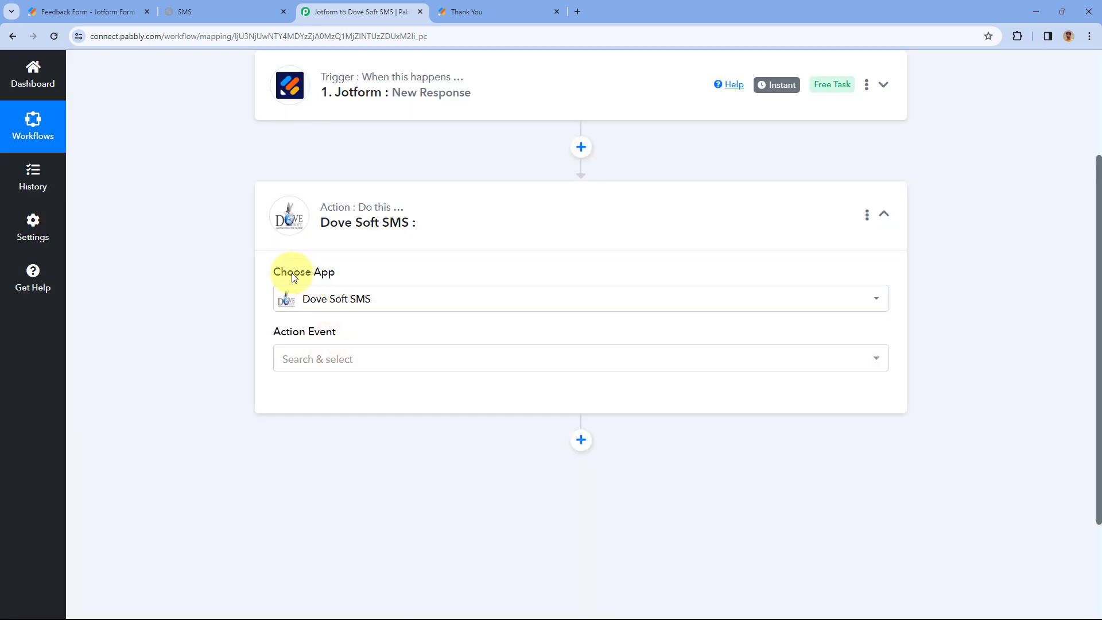
scroll(392, 280, down, 2)
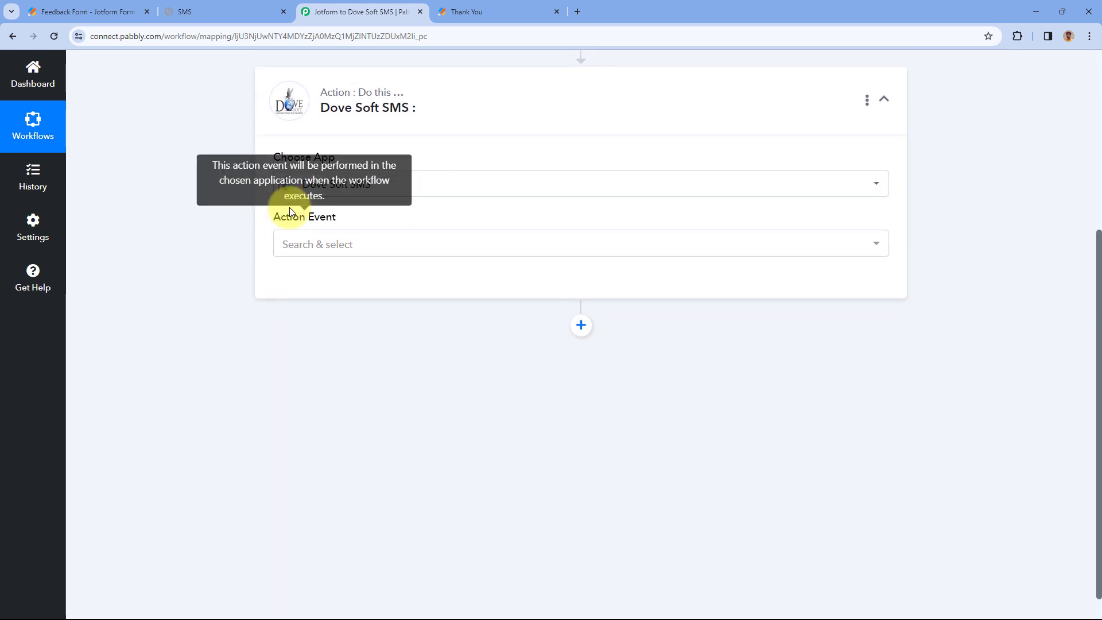
click(374, 247)
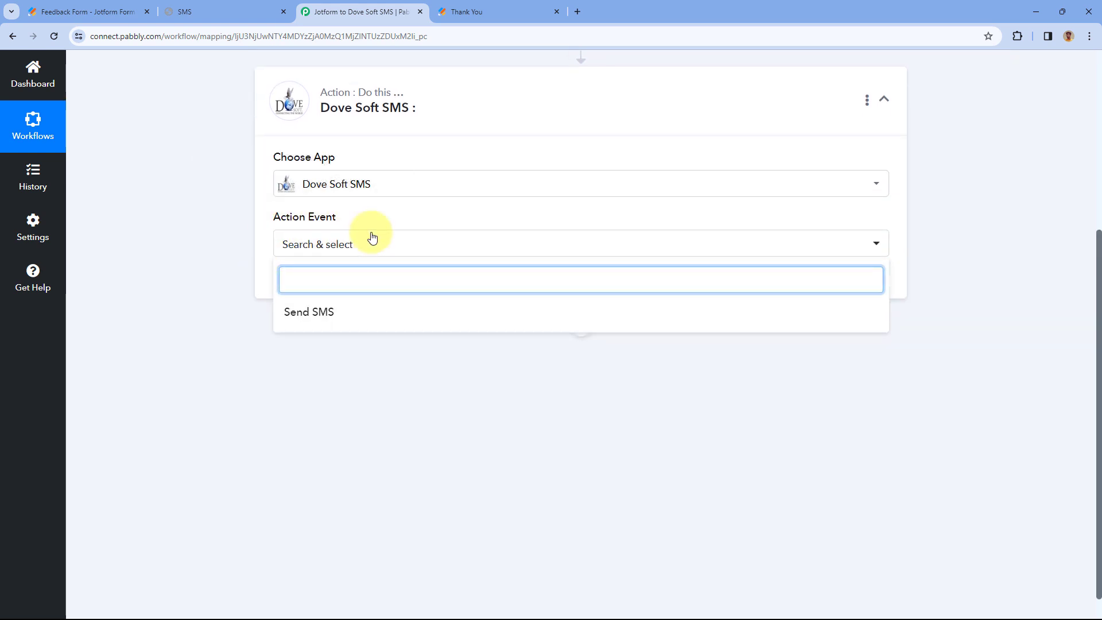
click(333, 319)
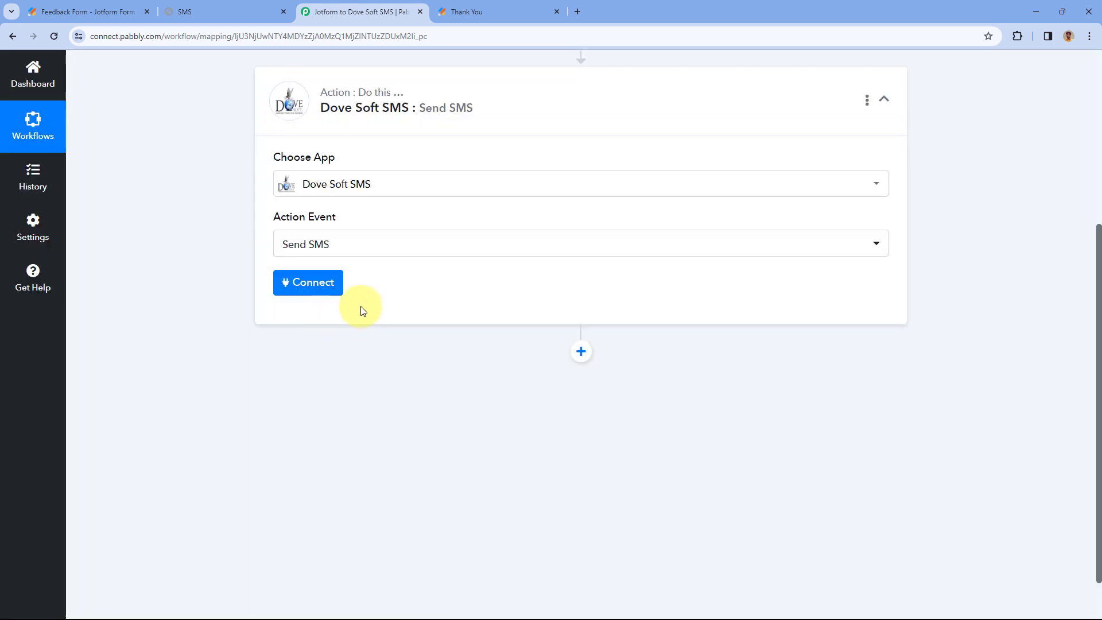
click(319, 282)
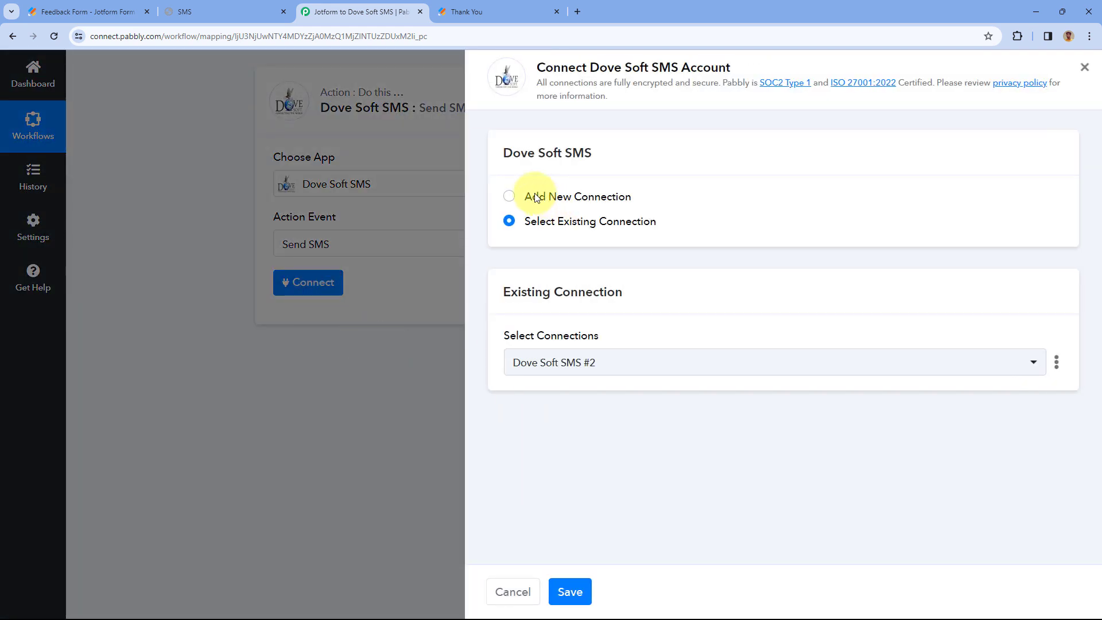
- Choose Add New Connection for Dove Soft SMS, then return to the Dove Soft SMS dashboard
click(510, 197)
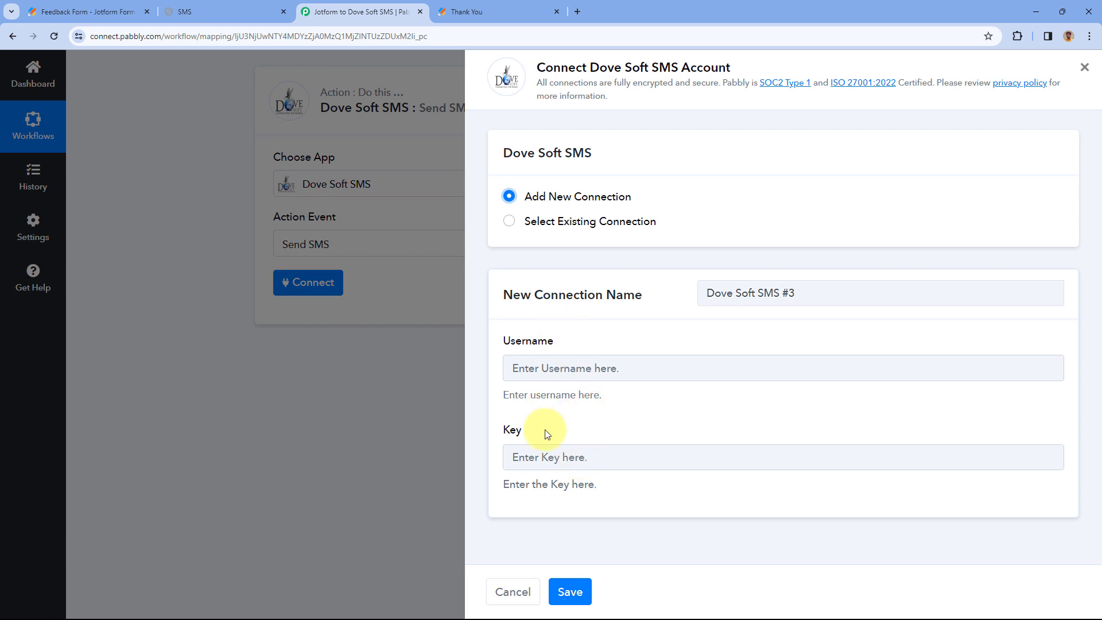
click(229, 8)
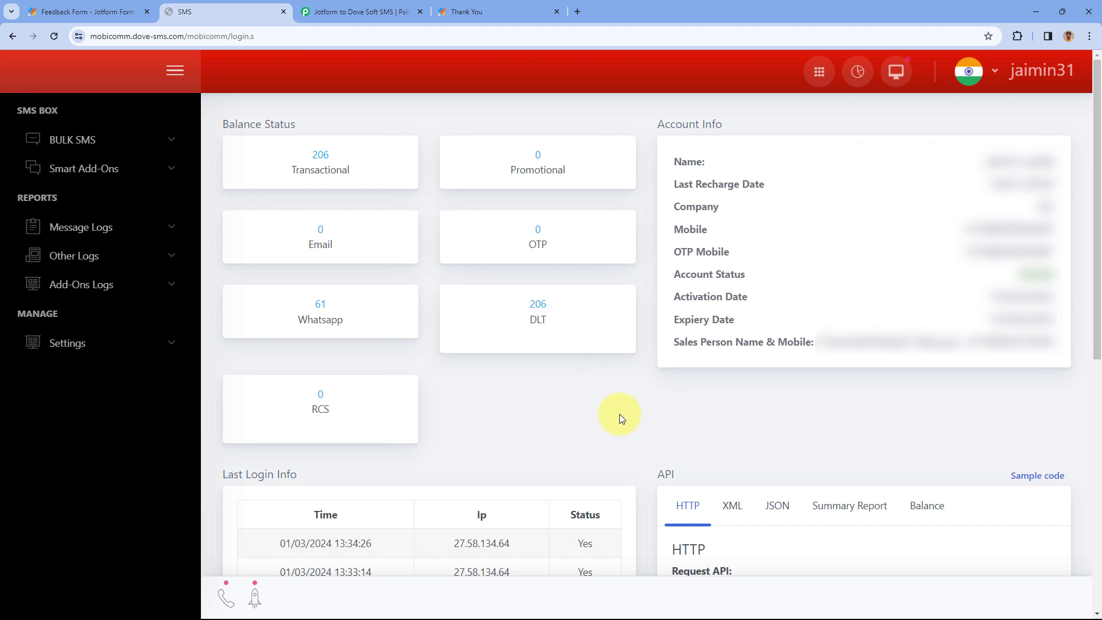
- Copy the API username from the JSON API sample into the connection's Username field
scroll(615, 352, down, 2)
scroll(615, 351, down, 2)
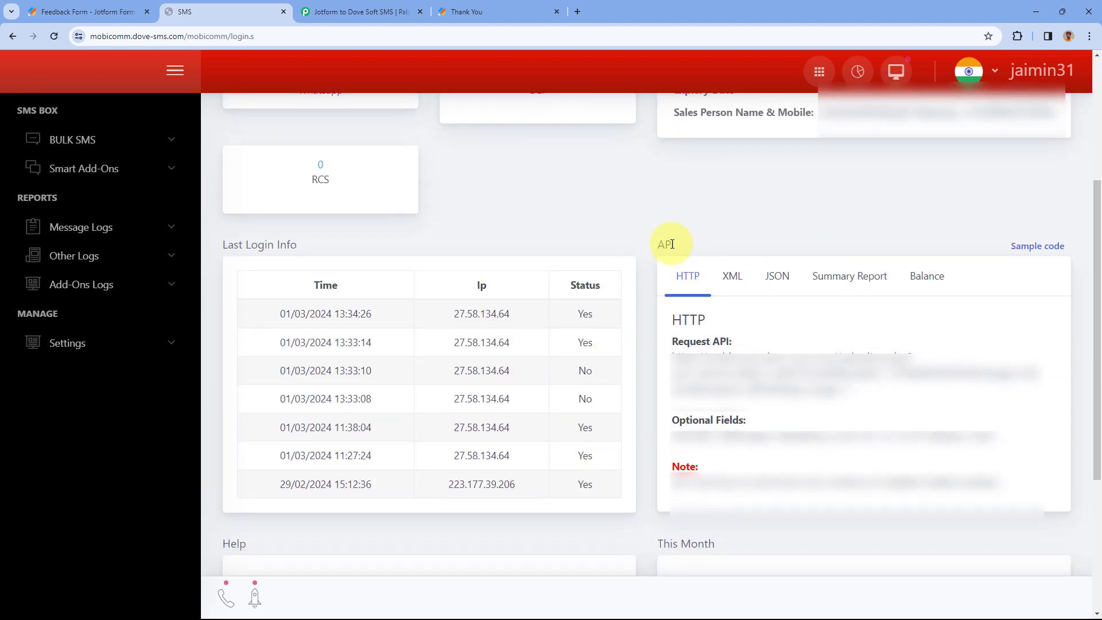
click(779, 277)
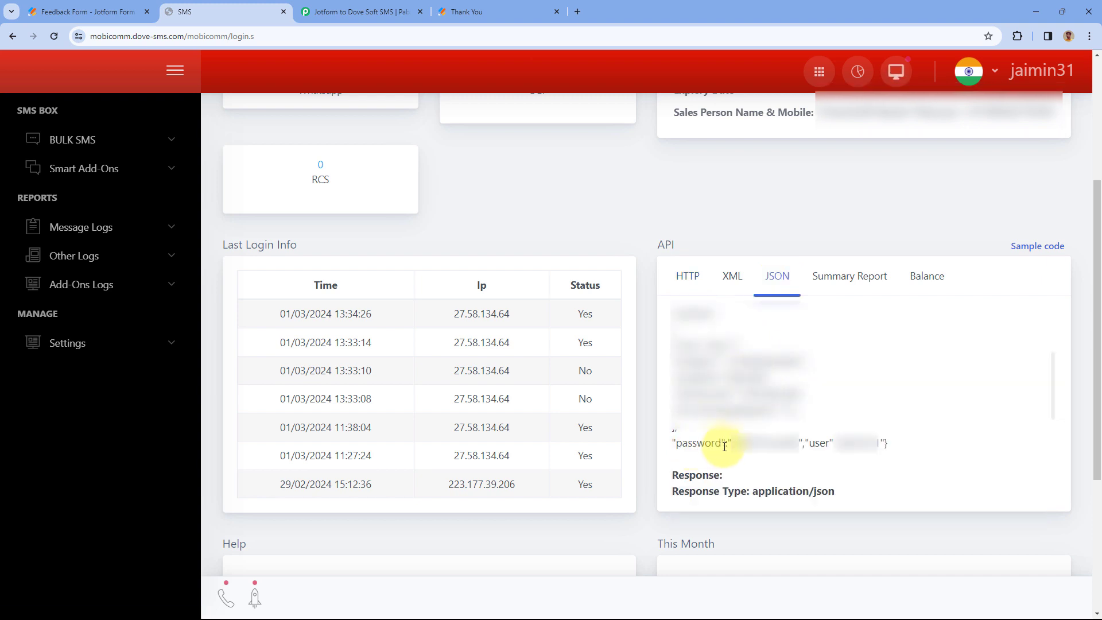
double_click(855, 443)
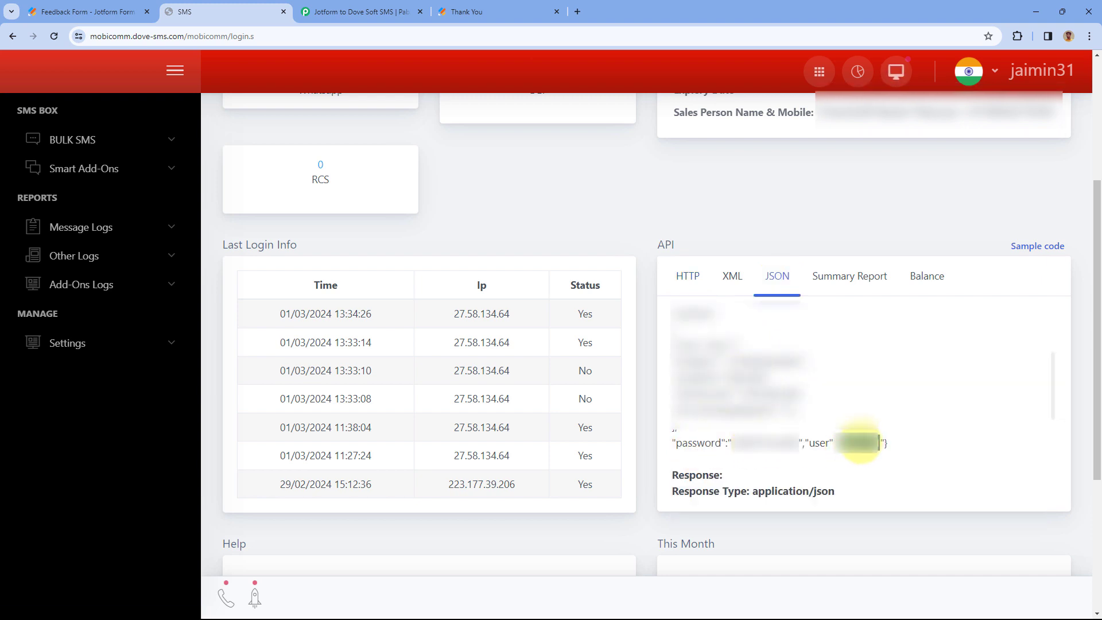
right_click(871, 455)
click(895, 455)
click(496, 11)
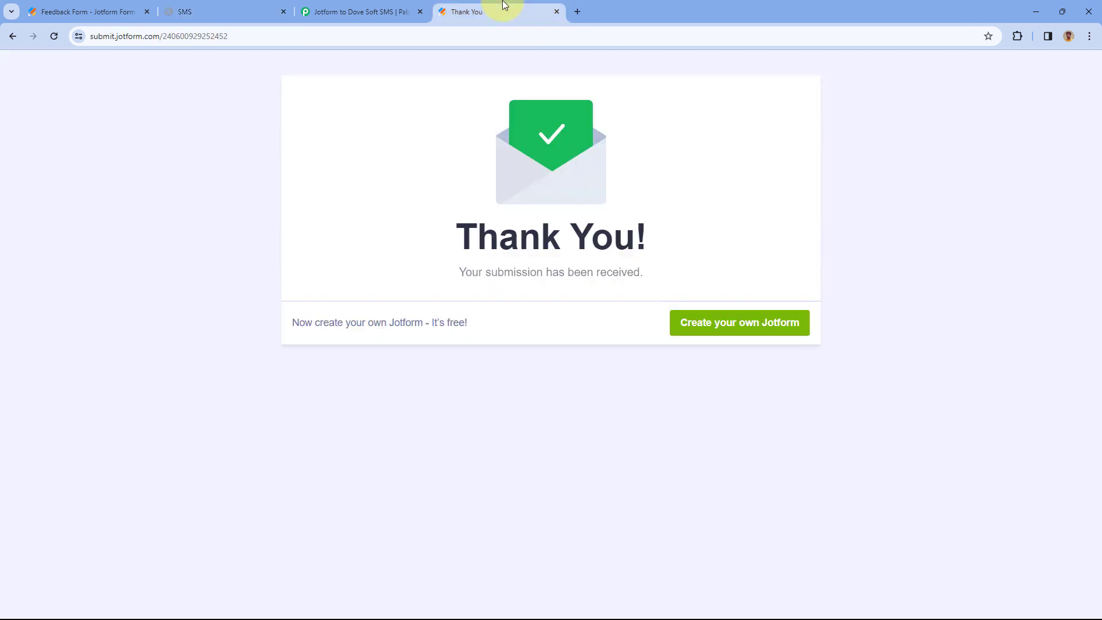
click(353, 12)
click(542, 367)
key(ctrl+v)
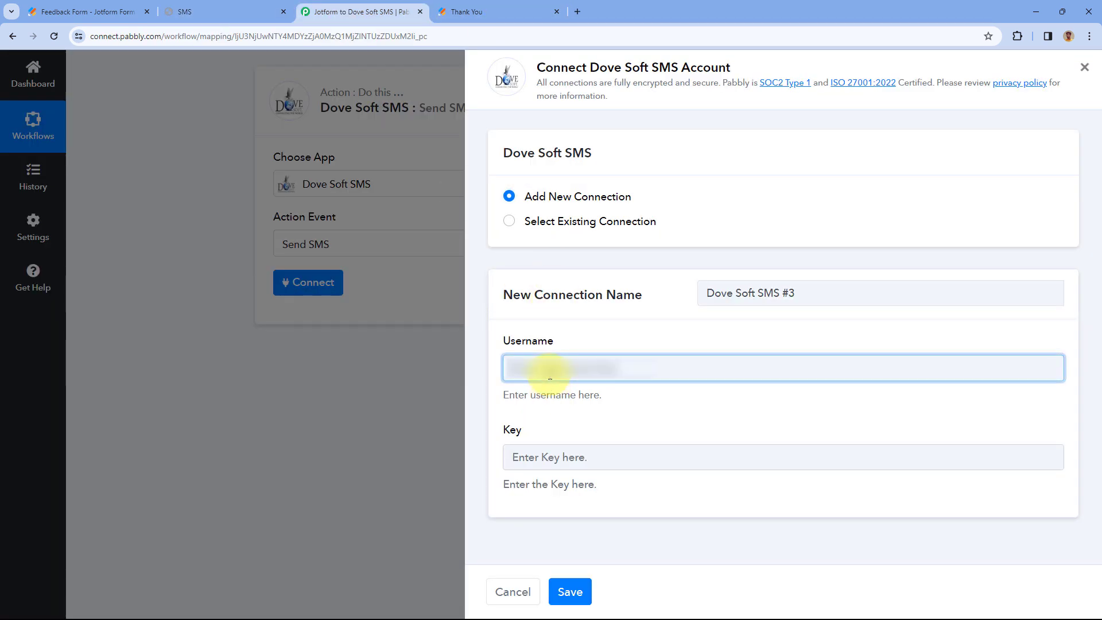
- Copy the API password from the JSON sample into the connection's Key field
click(209, 4)
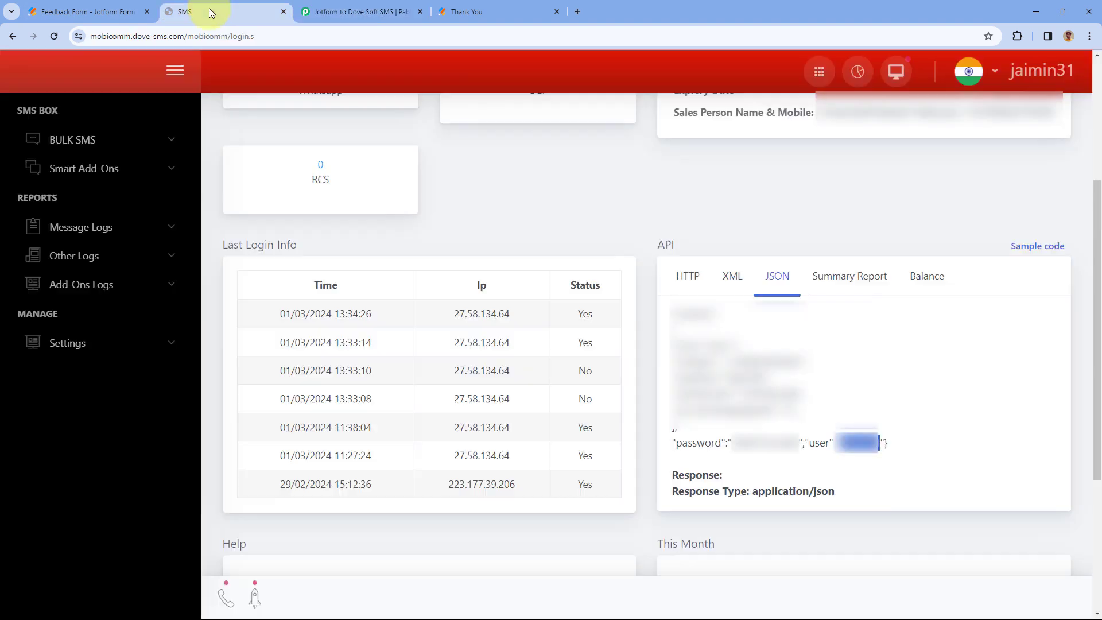
double_click(757, 442)
key(ctrl+c)
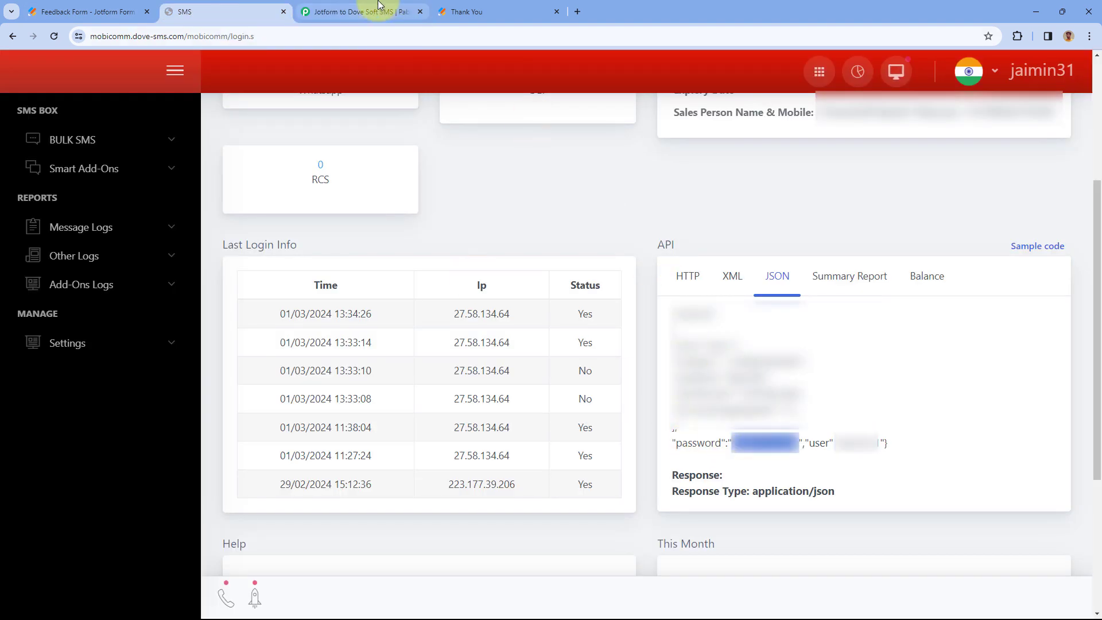
click(353, 12)
click(625, 457)
key(ctrl+v)
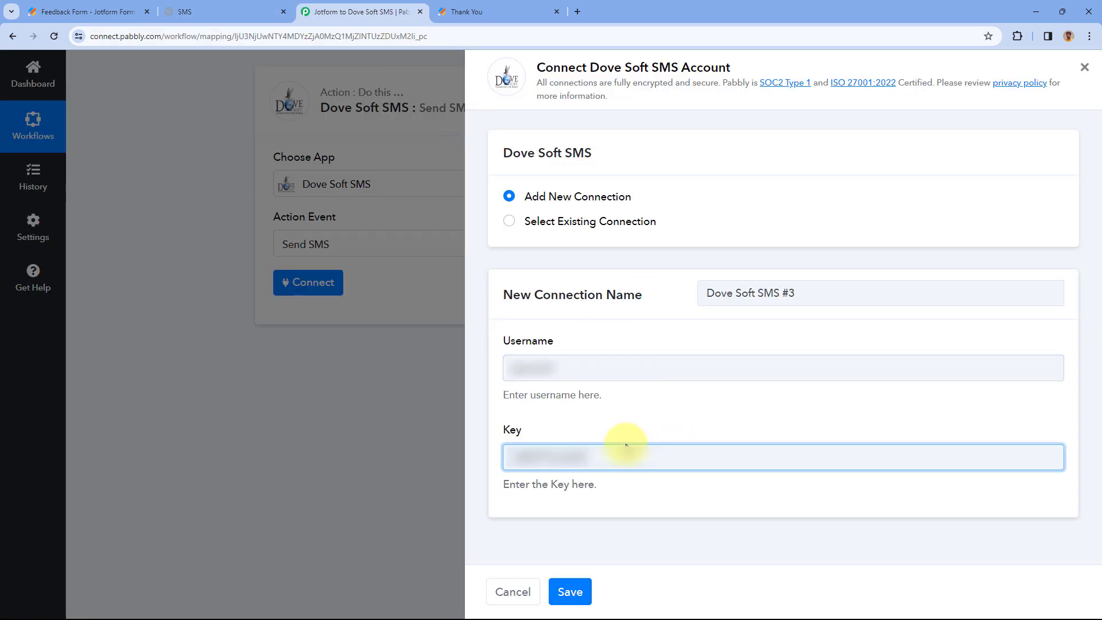
- Save the Dove Soft SMS #3 connection and scroll to the Send SMS field mapping
click(586, 595)
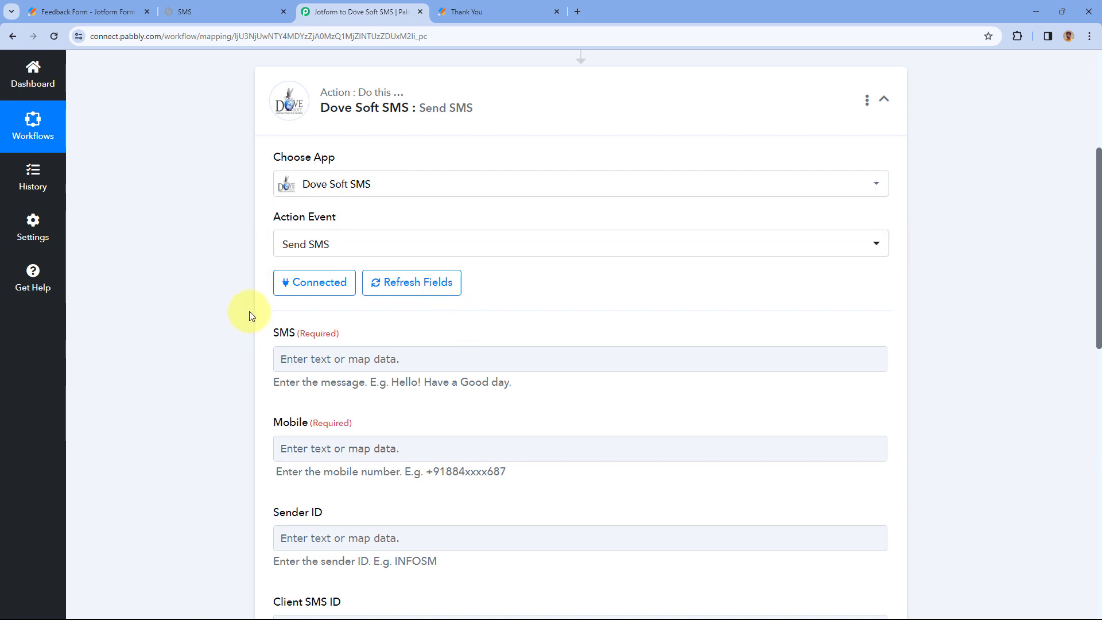
scroll(250, 311, down, 1)
scroll(249, 311, up, 1)
scroll(249, 311, down, 2)
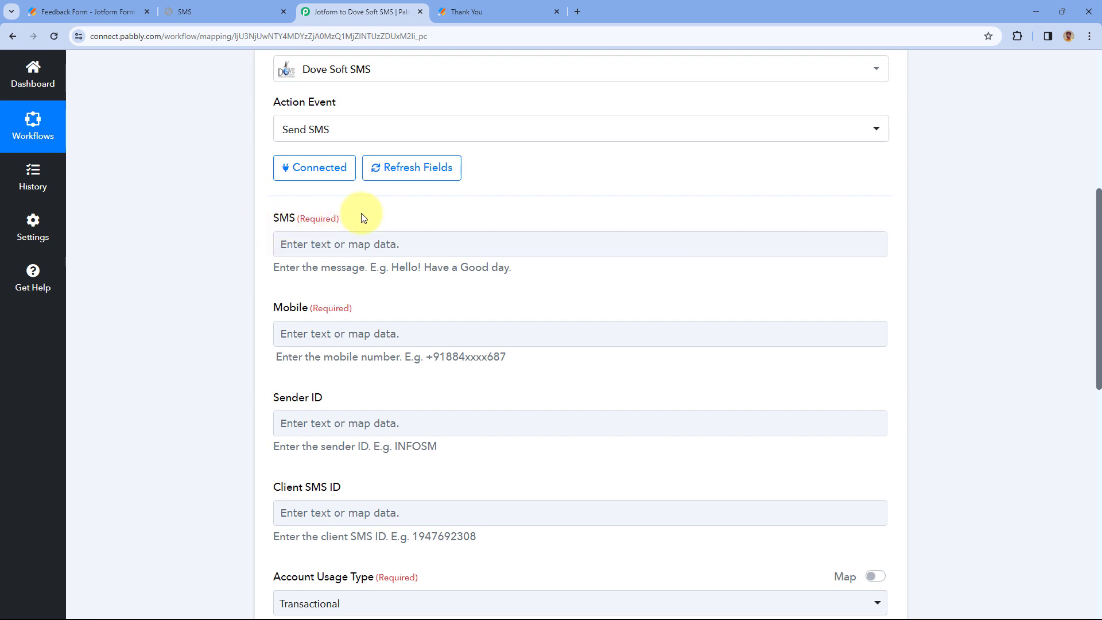
- Start the Send SMS message field with the word 'Hello'
click(336, 233)
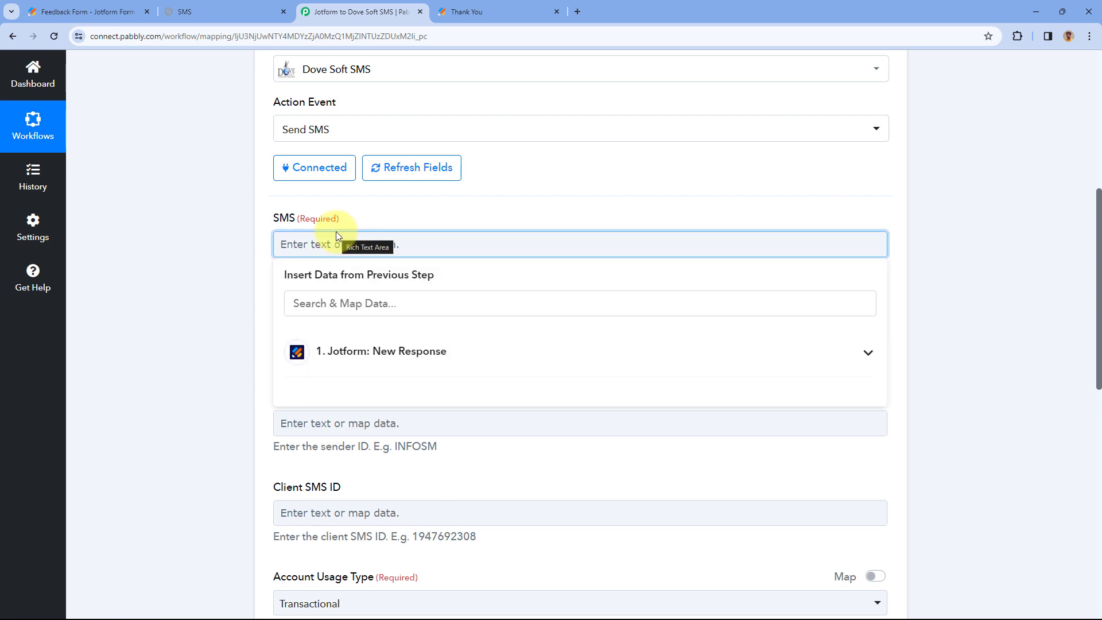
text(Hello)
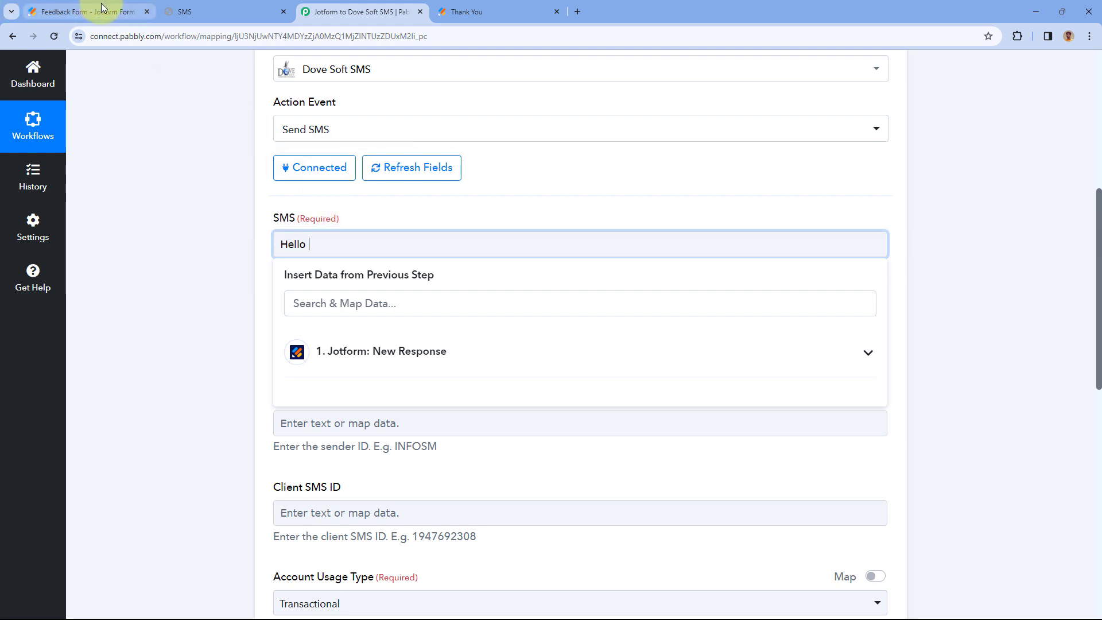
click(519, 10)
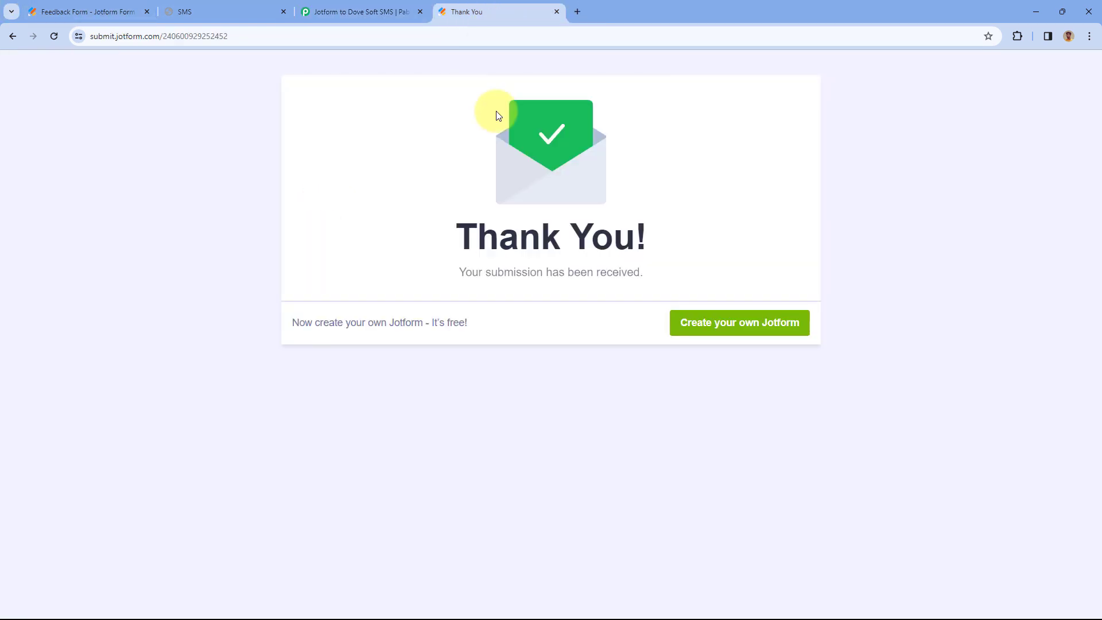
click(387, 7)
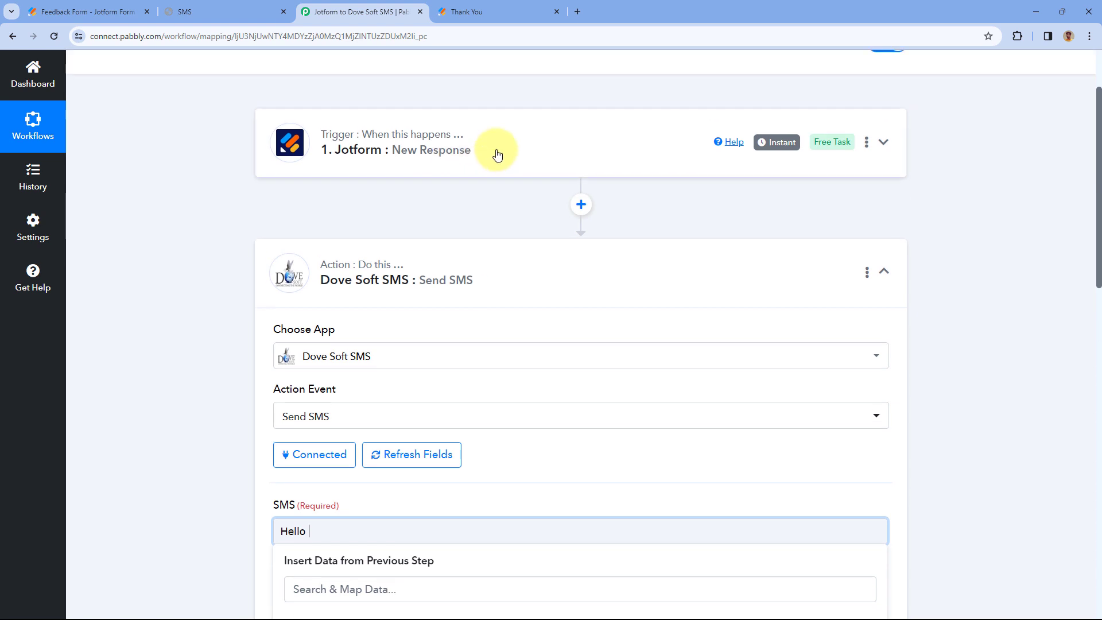
click(495, 153)
scroll(236, 295, down, 5)
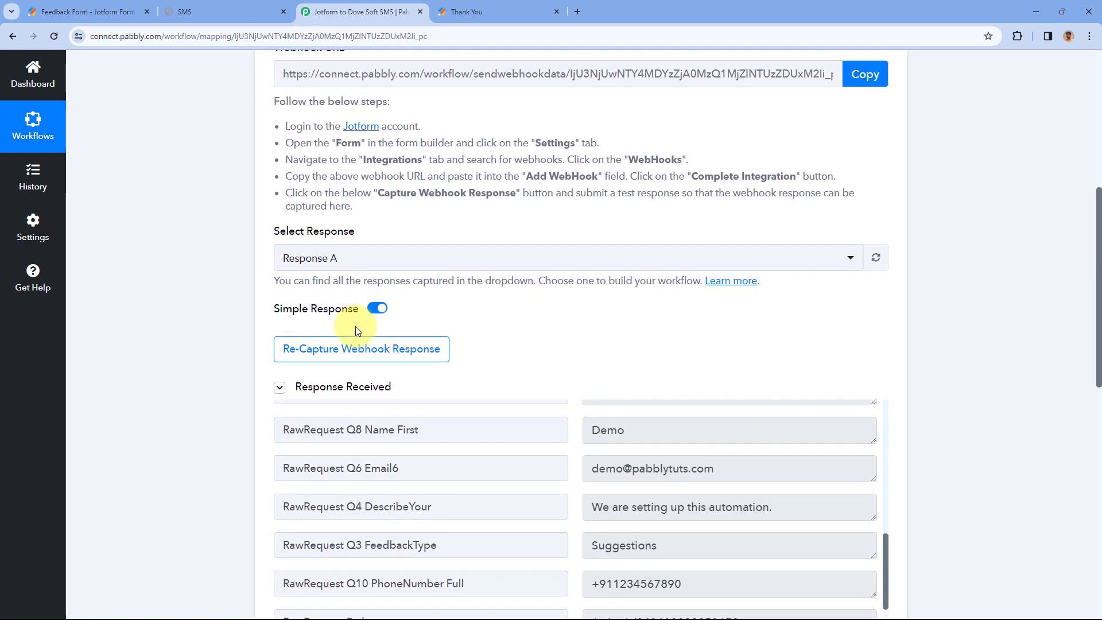
scroll(528, 315, down, 2)
scroll(572, 331, up, 3)
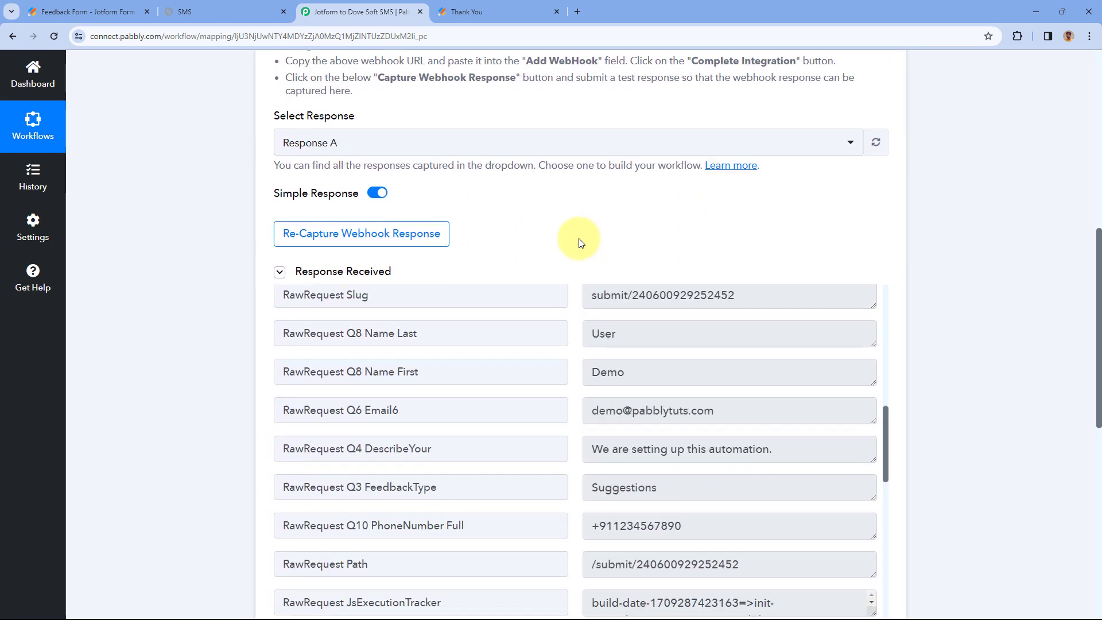
scroll(578, 239, down, 3)
drag(647, 197, 575, 198)
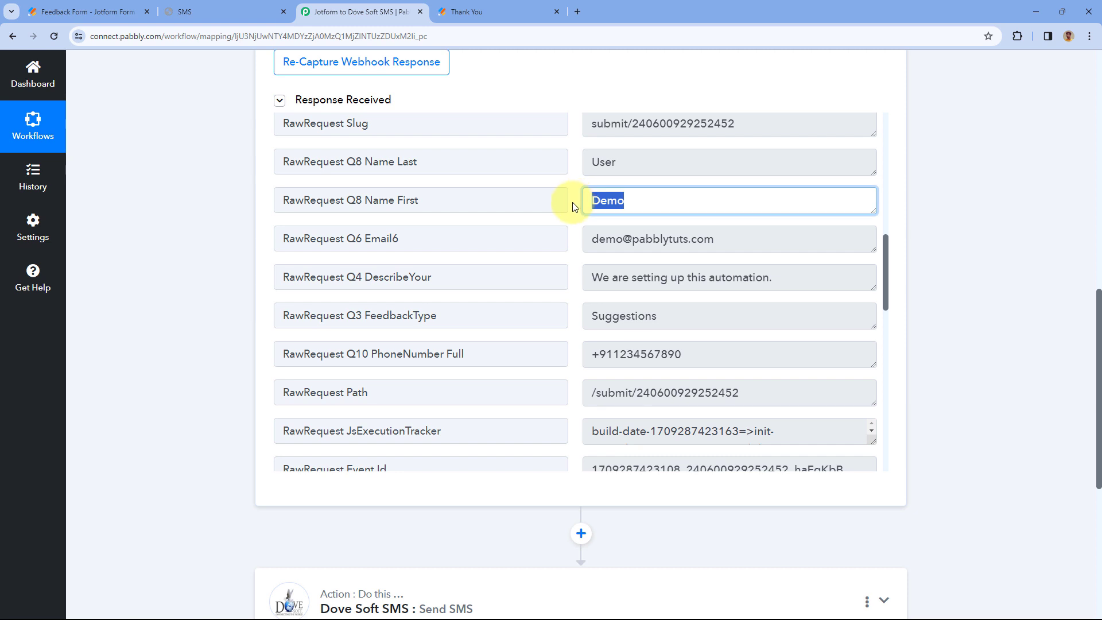
click(572, 202)
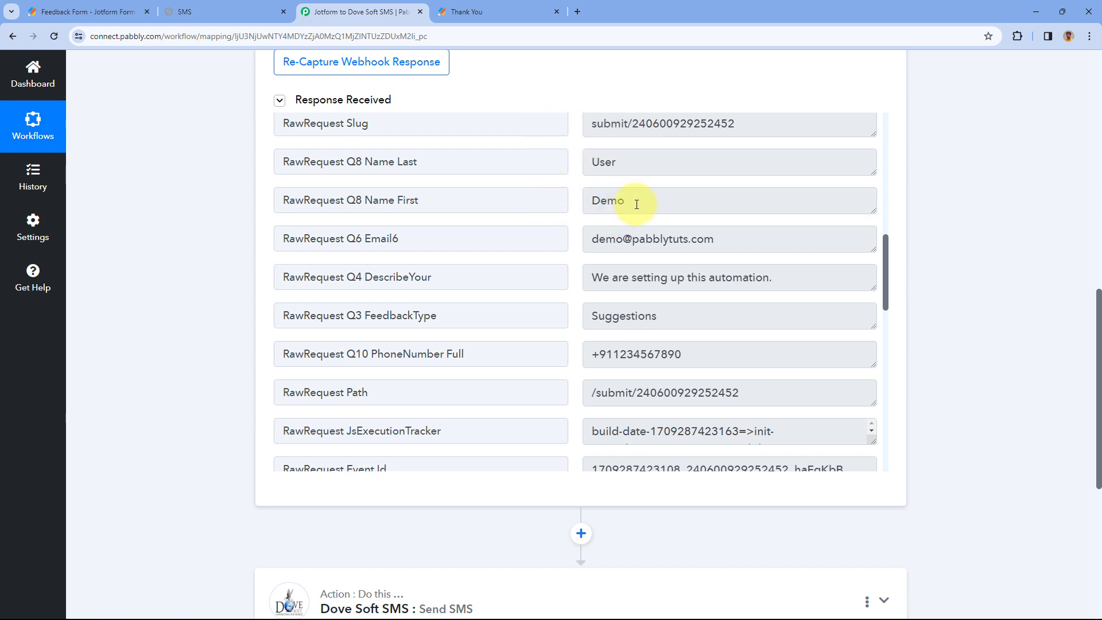
drag(637, 205, 573, 208)
click(574, 206)
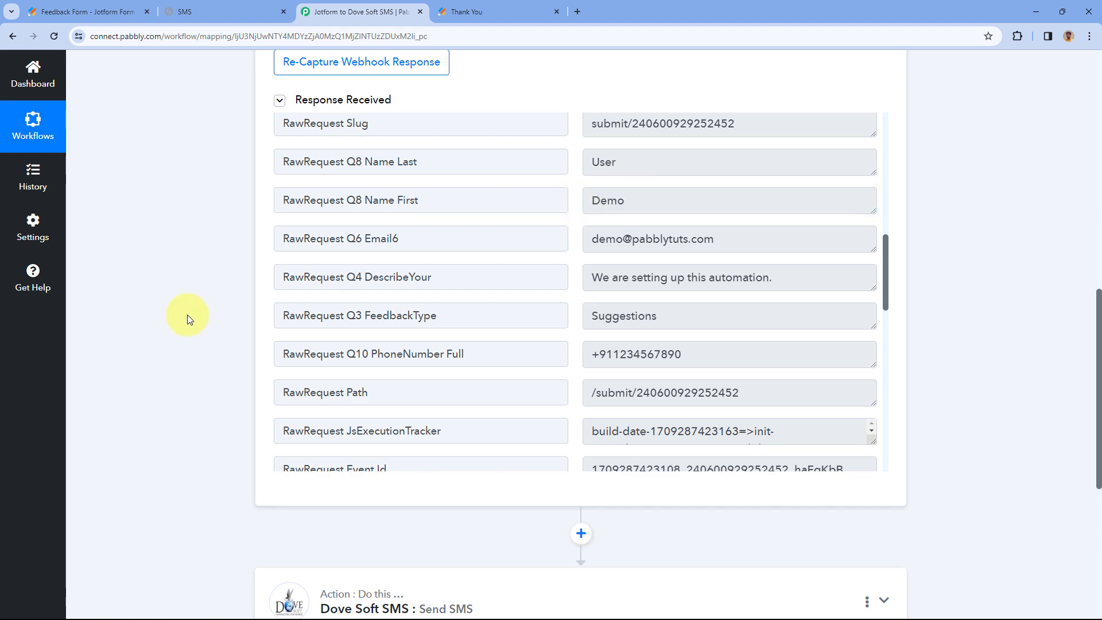
scroll(192, 319, down, 10)
click(476, 230)
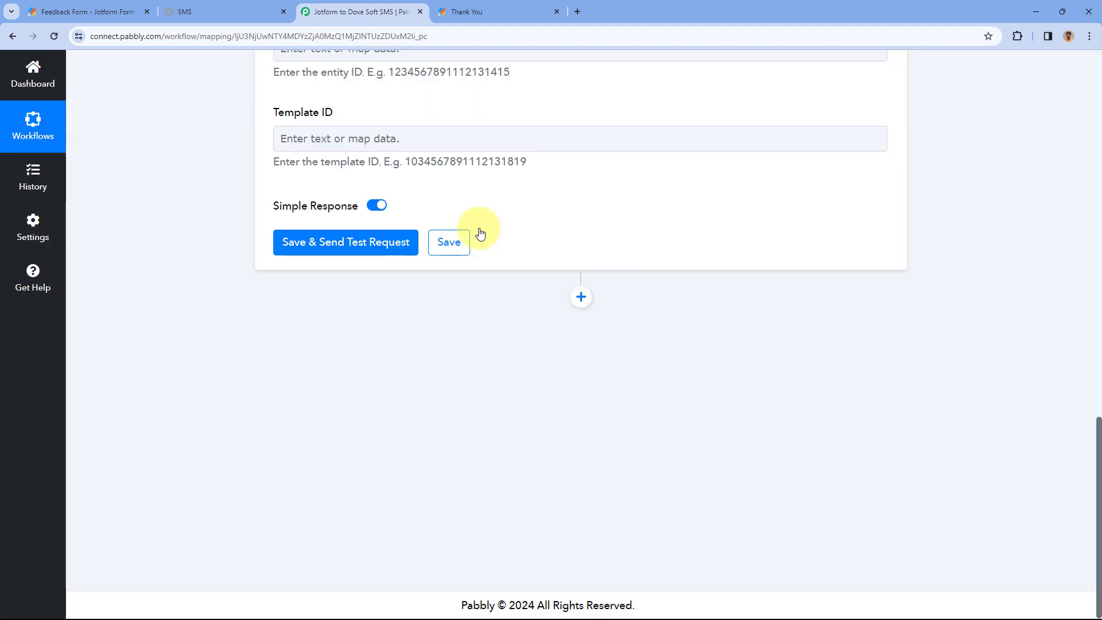
scroll(480, 233, up, 10)
scroll(436, 288, down, 4)
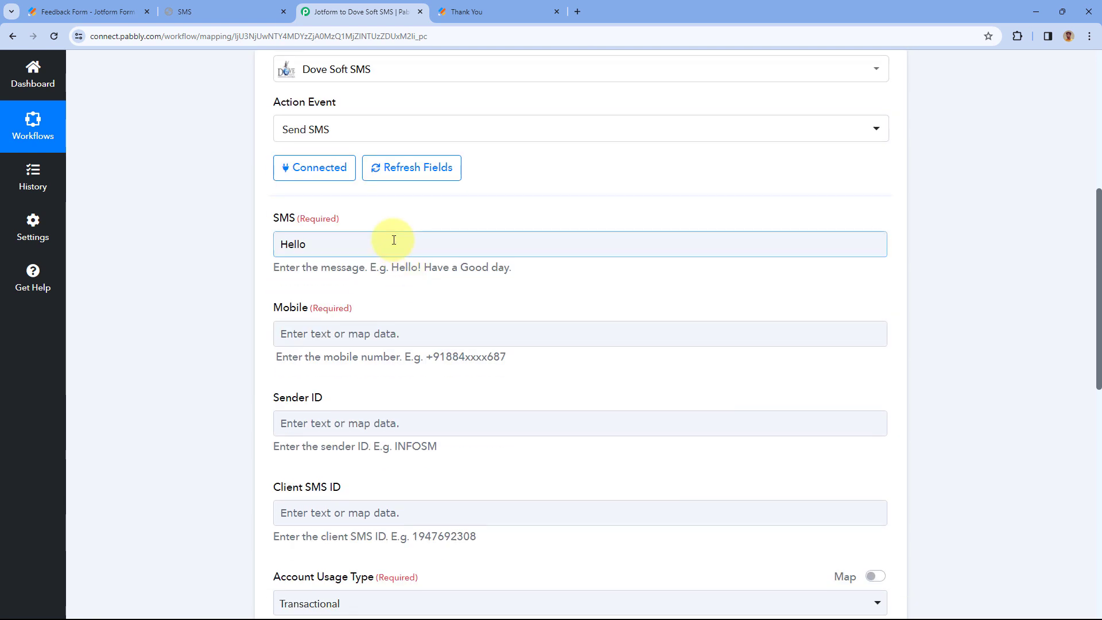
- Insert Jotform's Q8 Name First after 'Hello' in the SMS message
scroll(393, 239, down, 1)
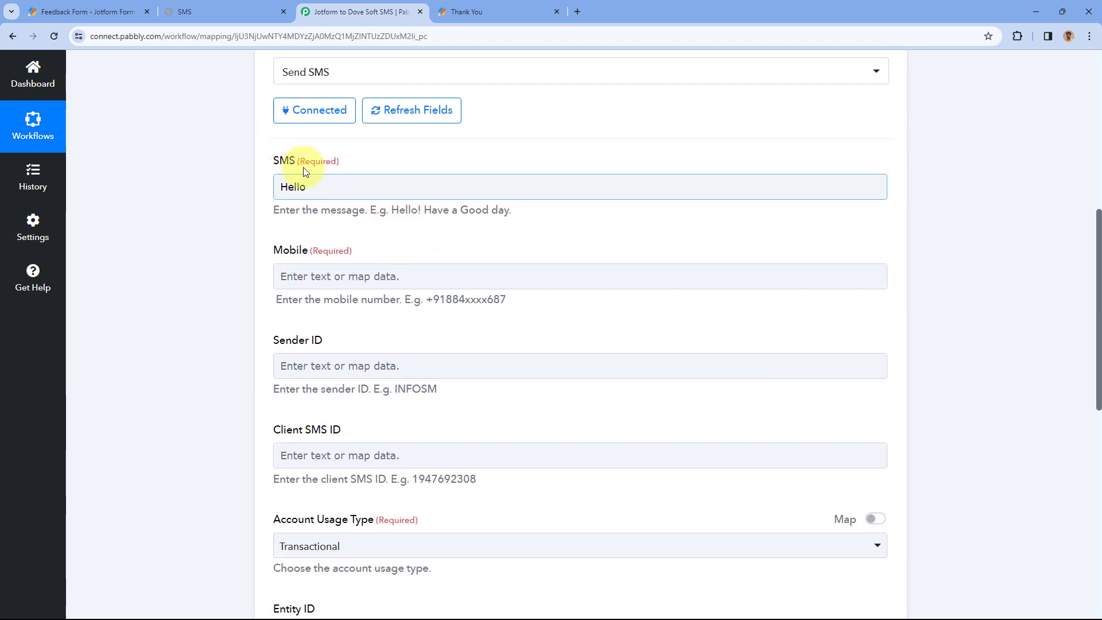
click(321, 184)
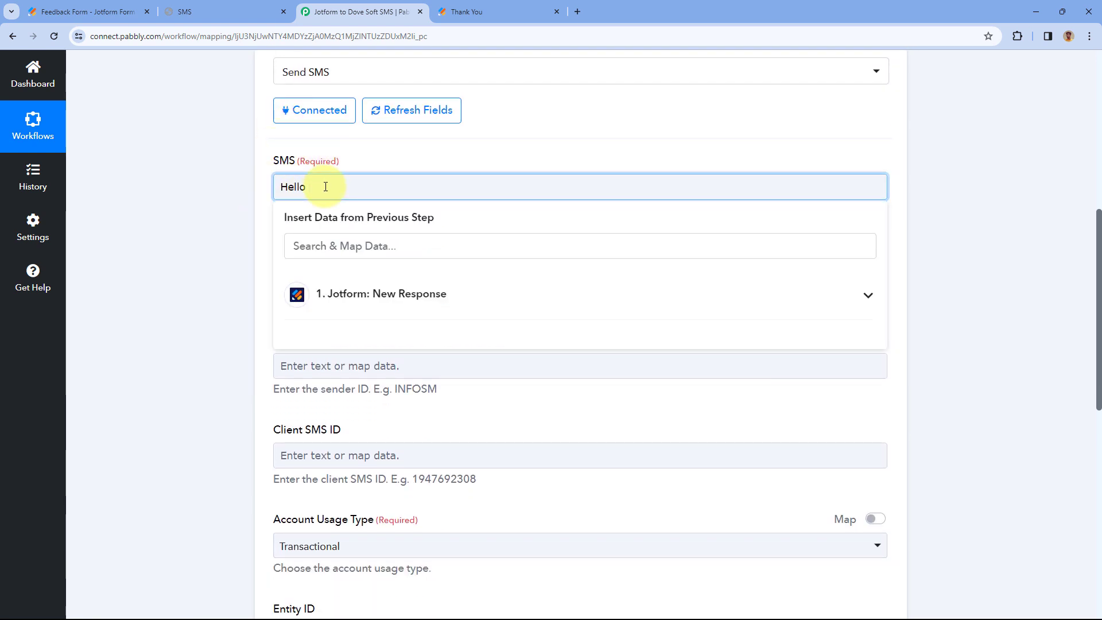
click(451, 298)
scroll(467, 368, down, 3)
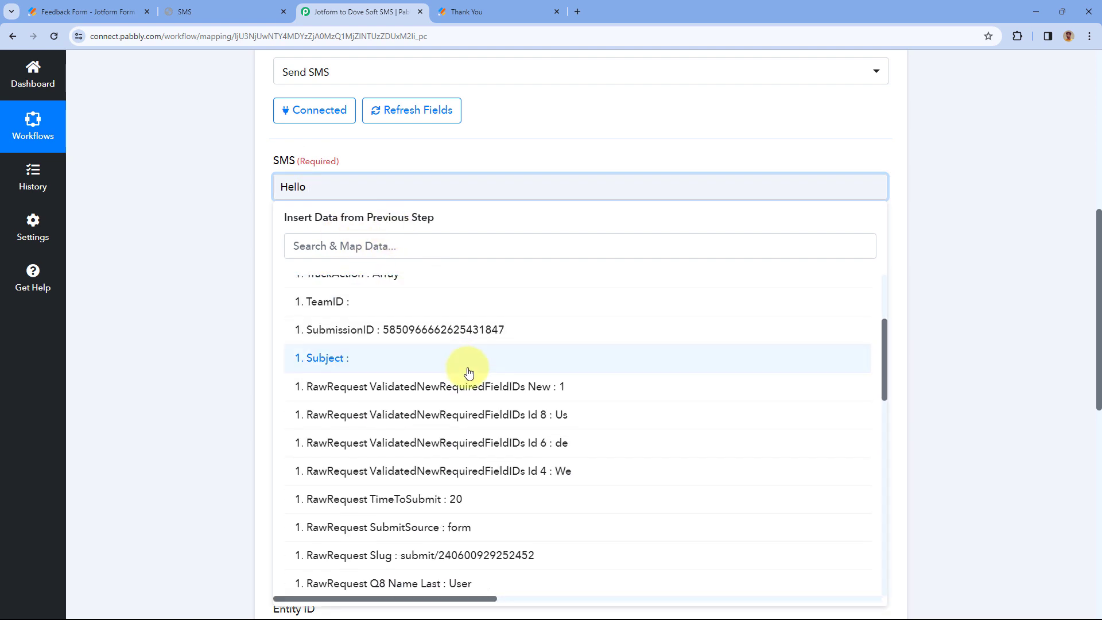
scroll(468, 373, down, 2)
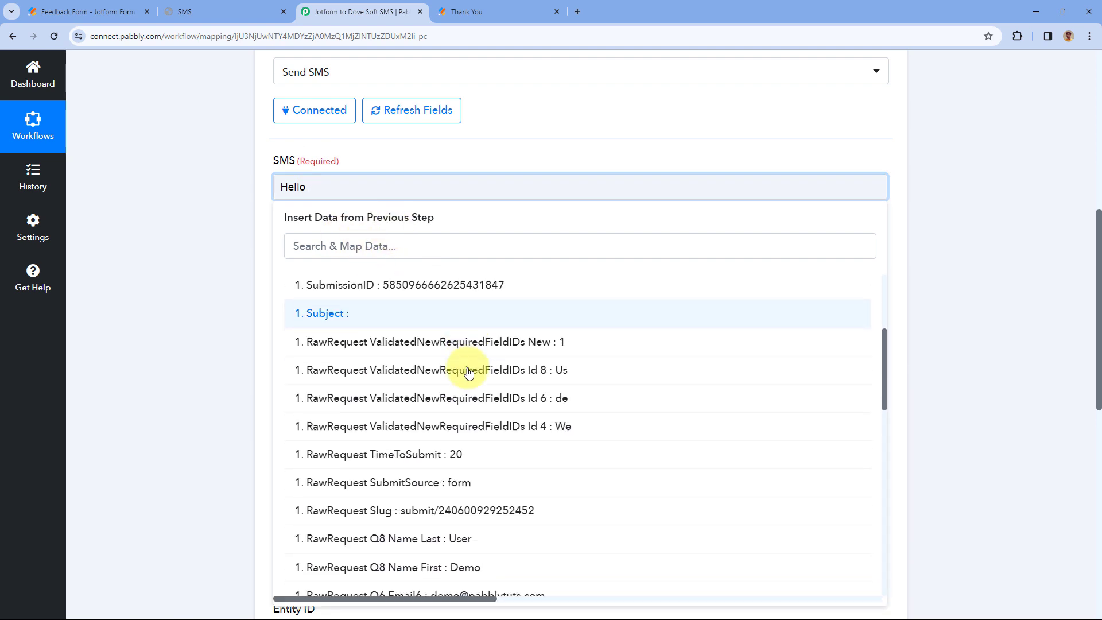
scroll(482, 352, down, 2)
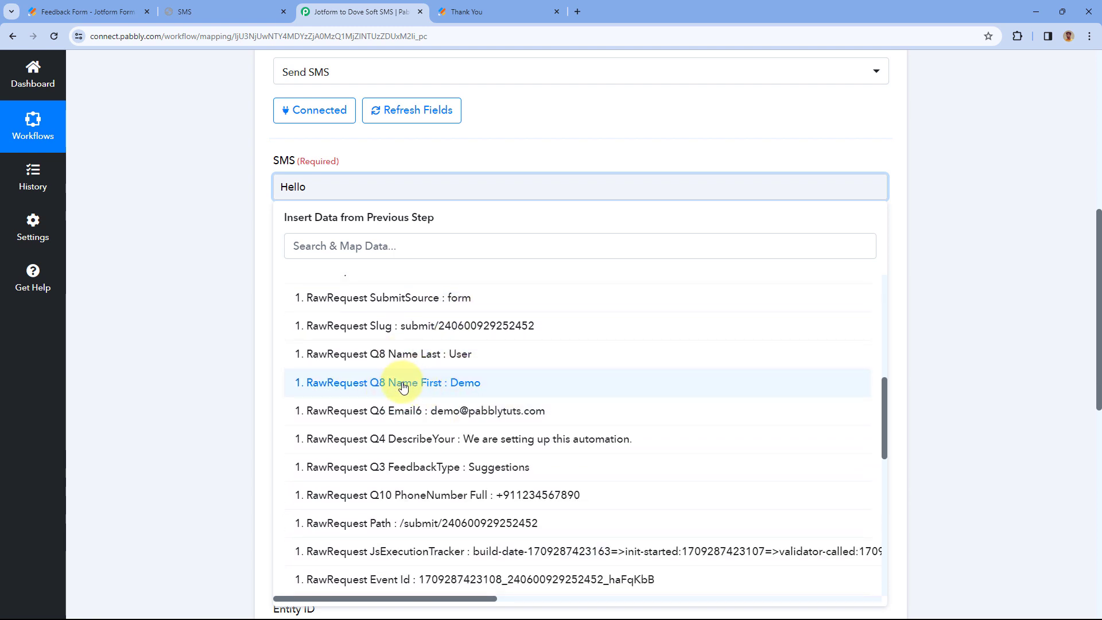
click(404, 384)
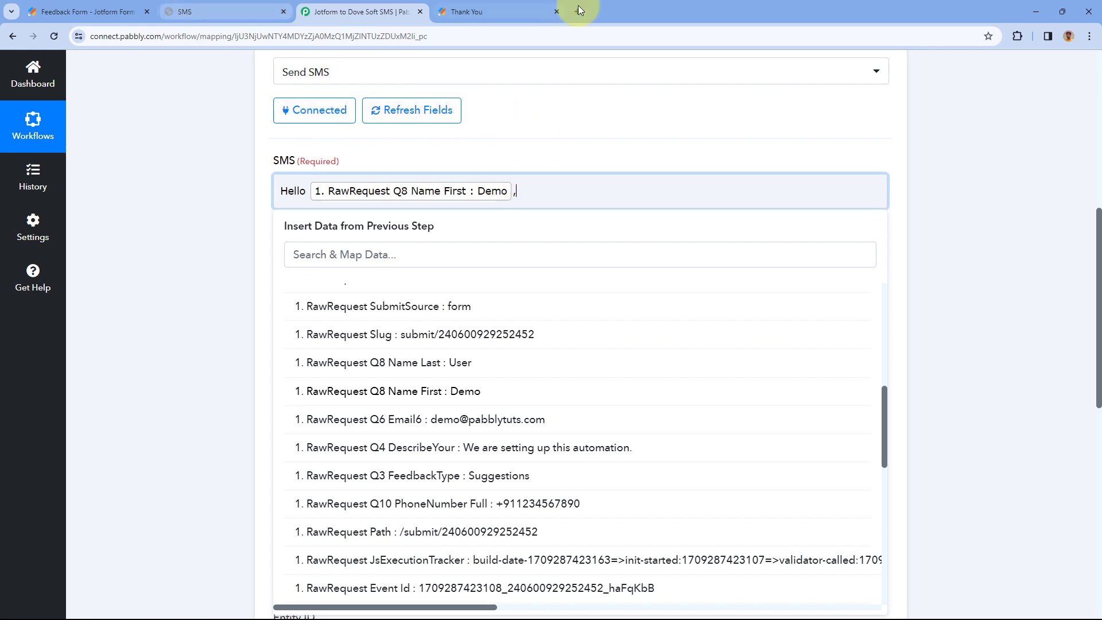
click(493, 11)
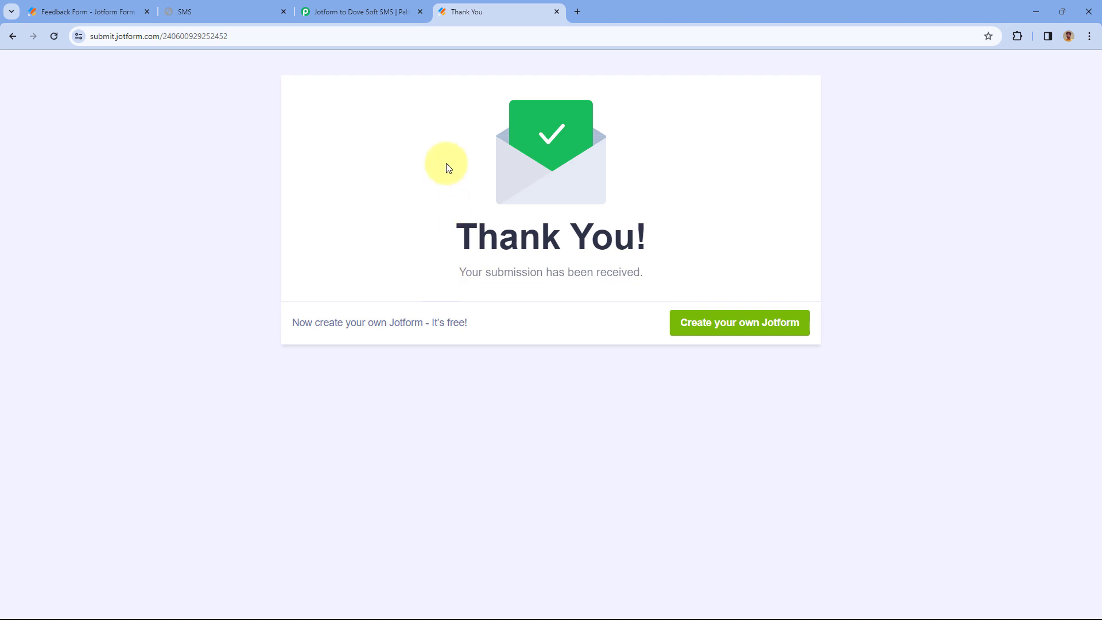
click(351, 11)
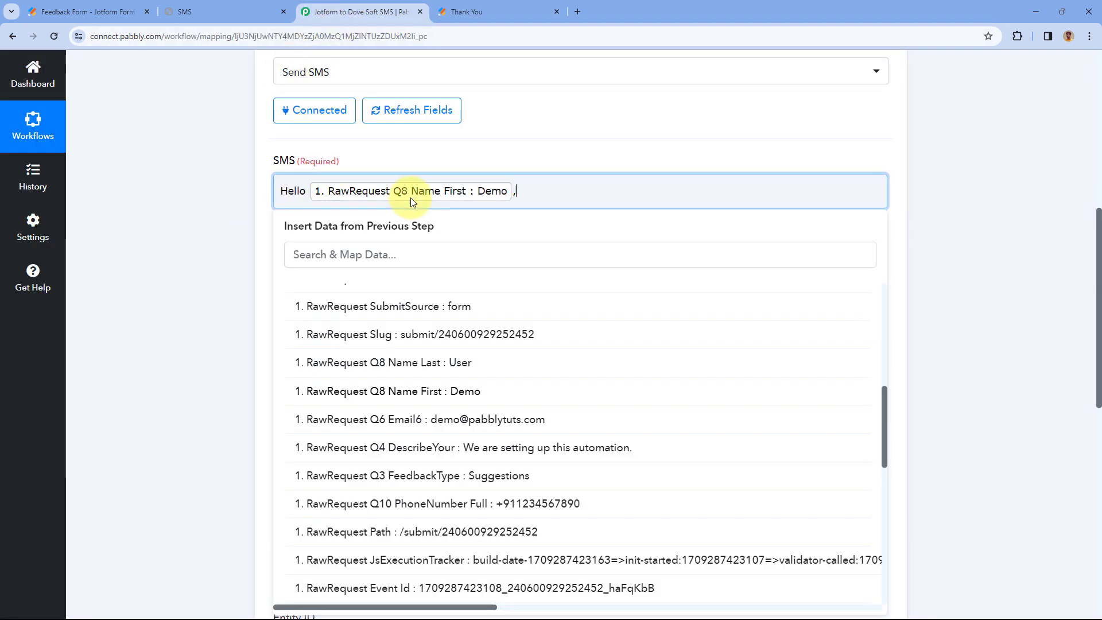
- Add a new line reading 'Thank you for sharing your valuable feedback.'
click(549, 200)
key(Return)
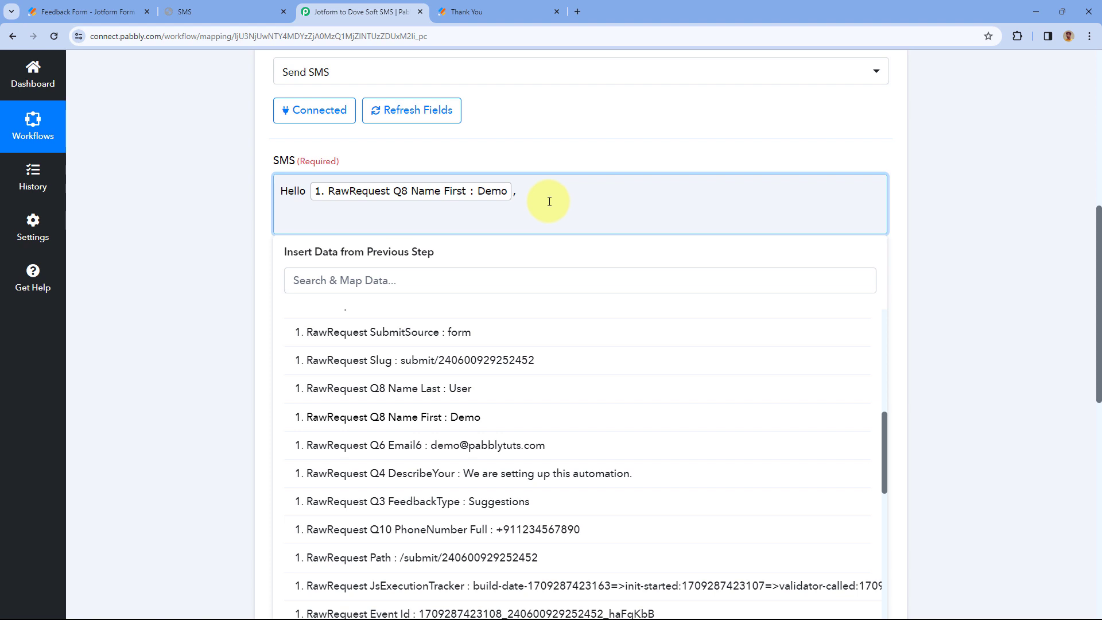
text(Thank you for sharing your valuable feedback.)
text(We'll)
key(BackSpace)
key(BackSpace)
key(BackSpace)
key(BackSpace)
key(BackSpace)
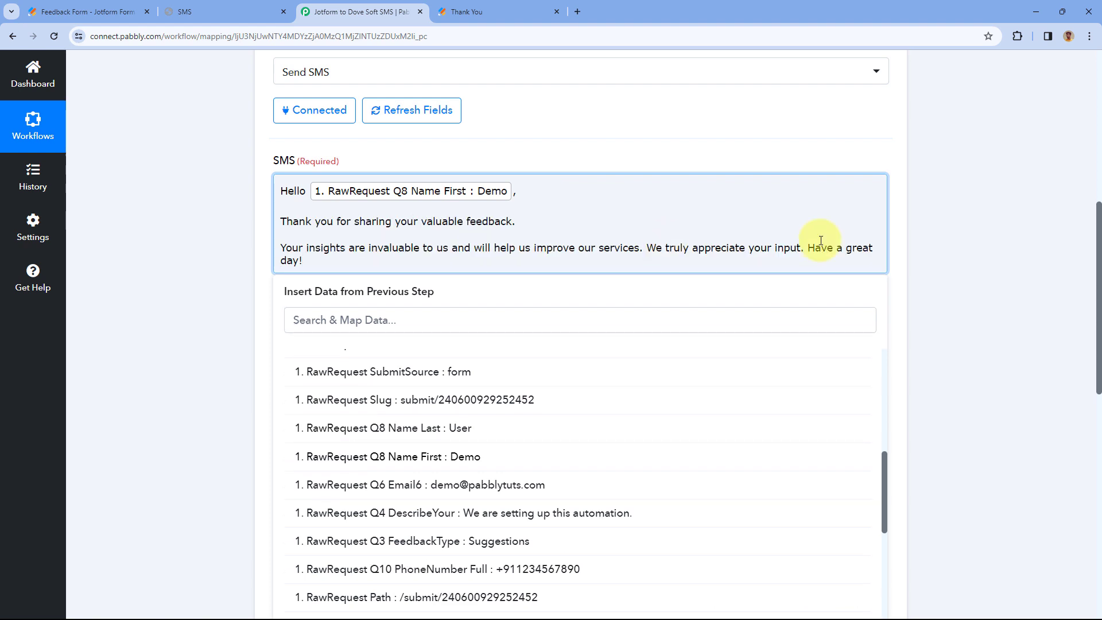
- Move 'Have a great day!' onto its own line in the SMS message
click(807, 247)
key(Return)
key(Return)
click(265, 231)
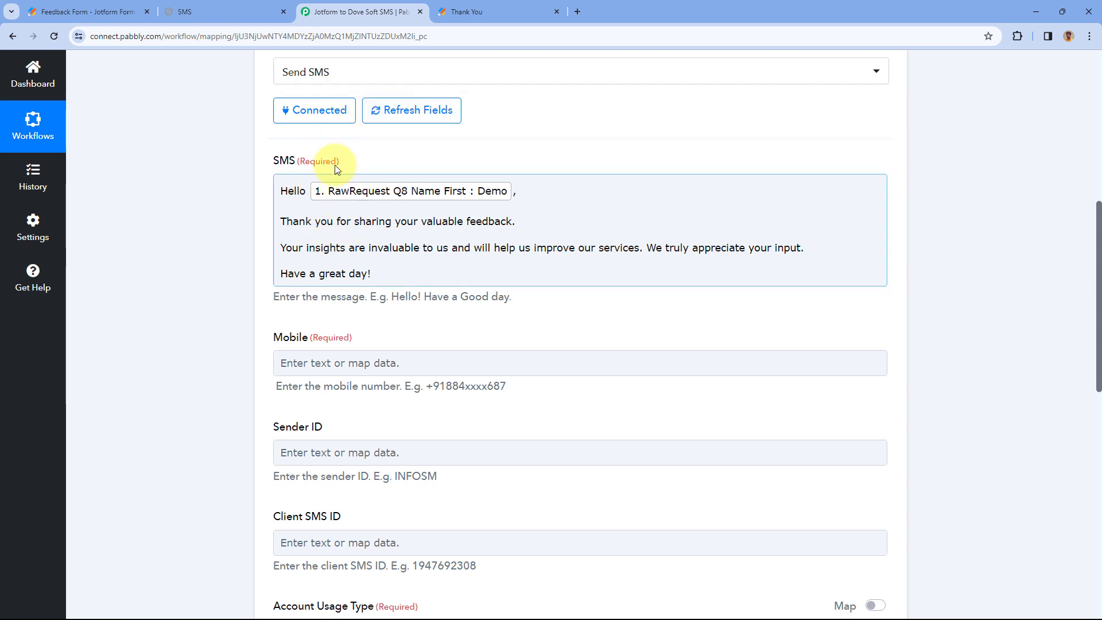
scroll(293, 154, down, 2)
scroll(316, 146, down, 1)
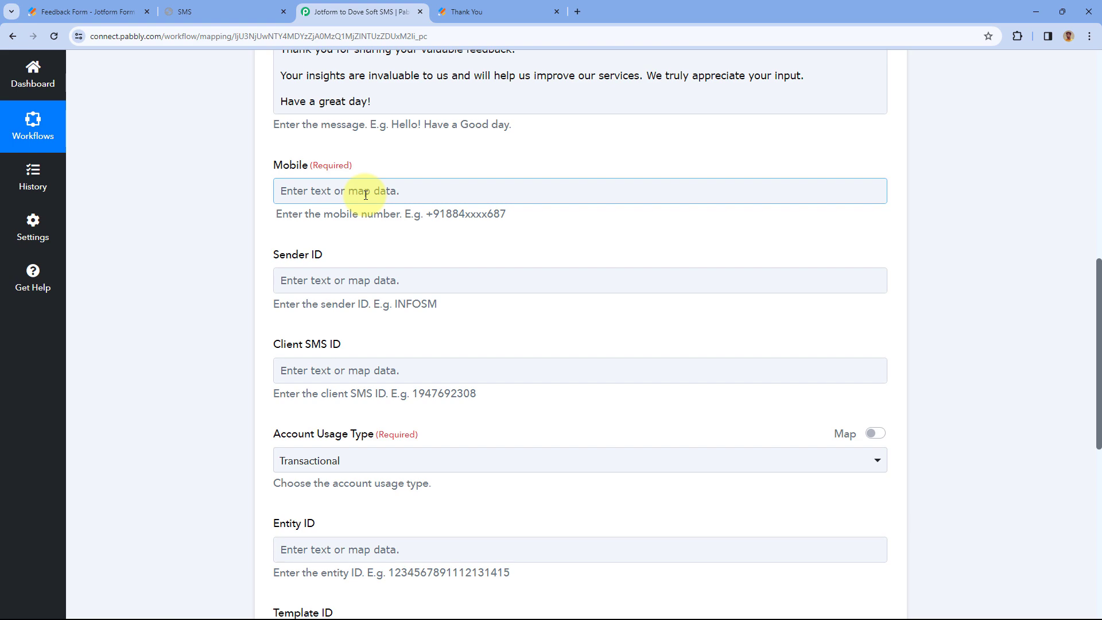
scroll(573, 162, up, 5)
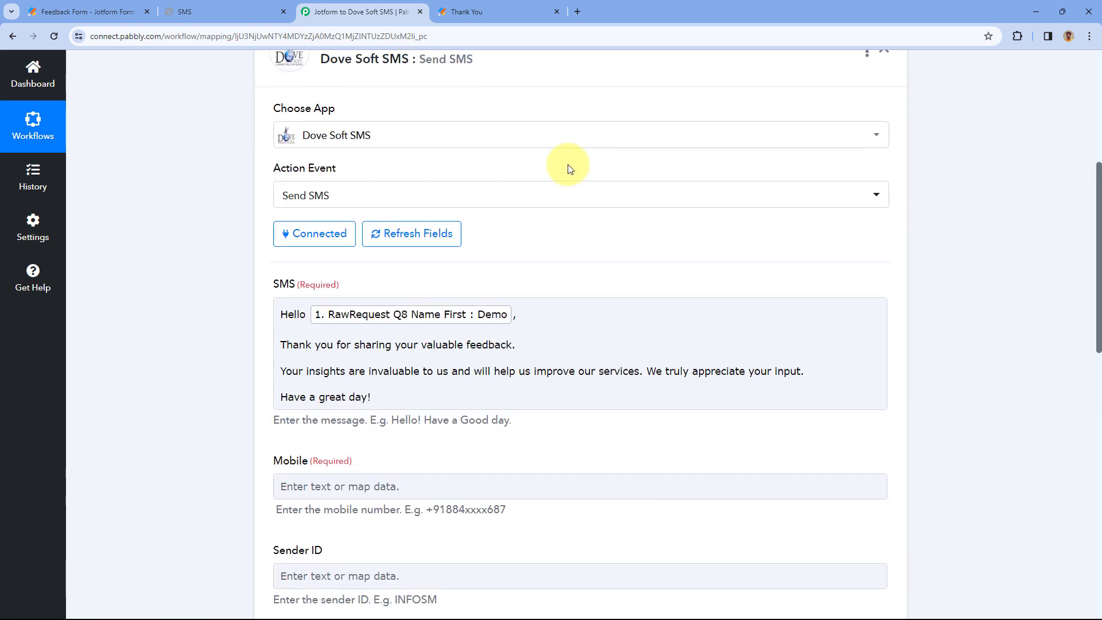
scroll(569, 168, up, 5)
- Review the Jotform trigger's captured phone number, then reopen the Dove Soft SMS action's fields
click(524, 209)
scroll(209, 245, down, 8)
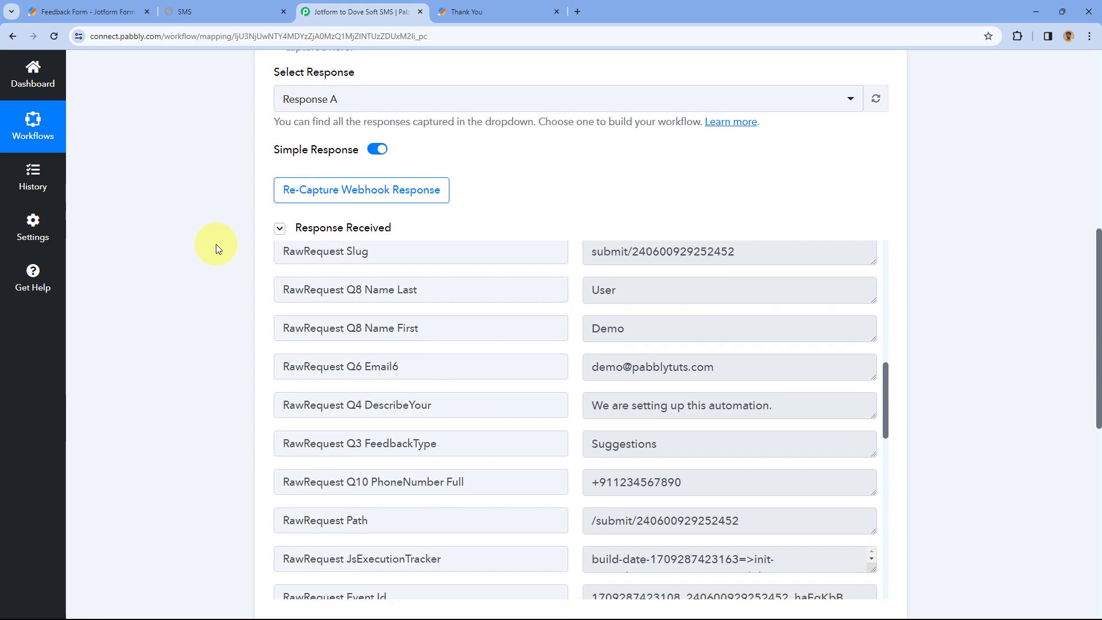
scroll(215, 248, down, 4)
drag(682, 239, 572, 241)
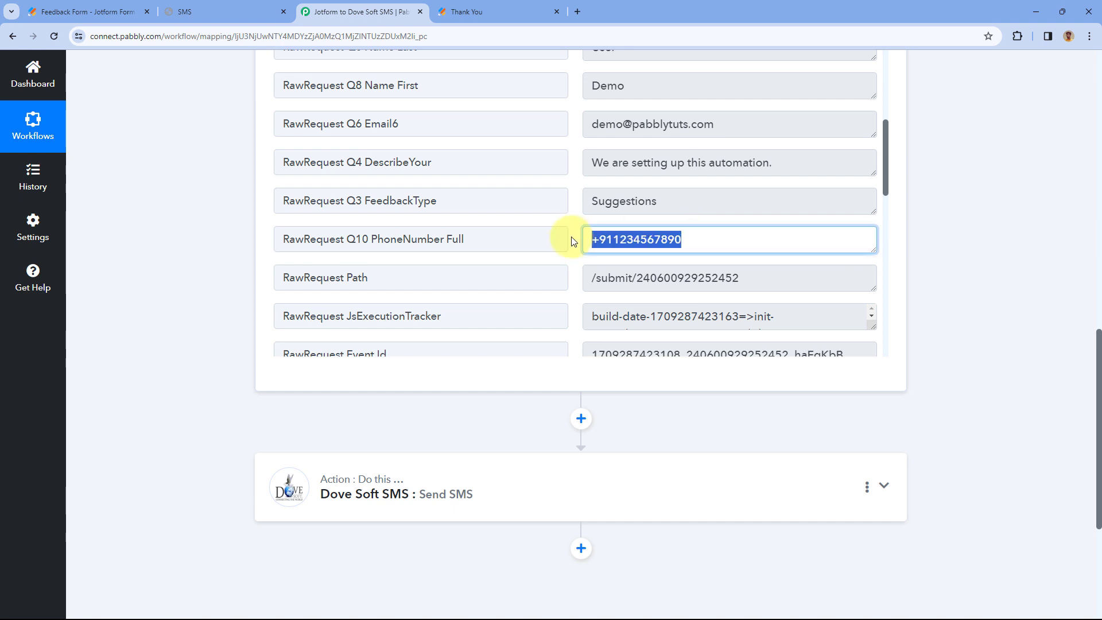
click(568, 246)
scroll(206, 301, down, 3)
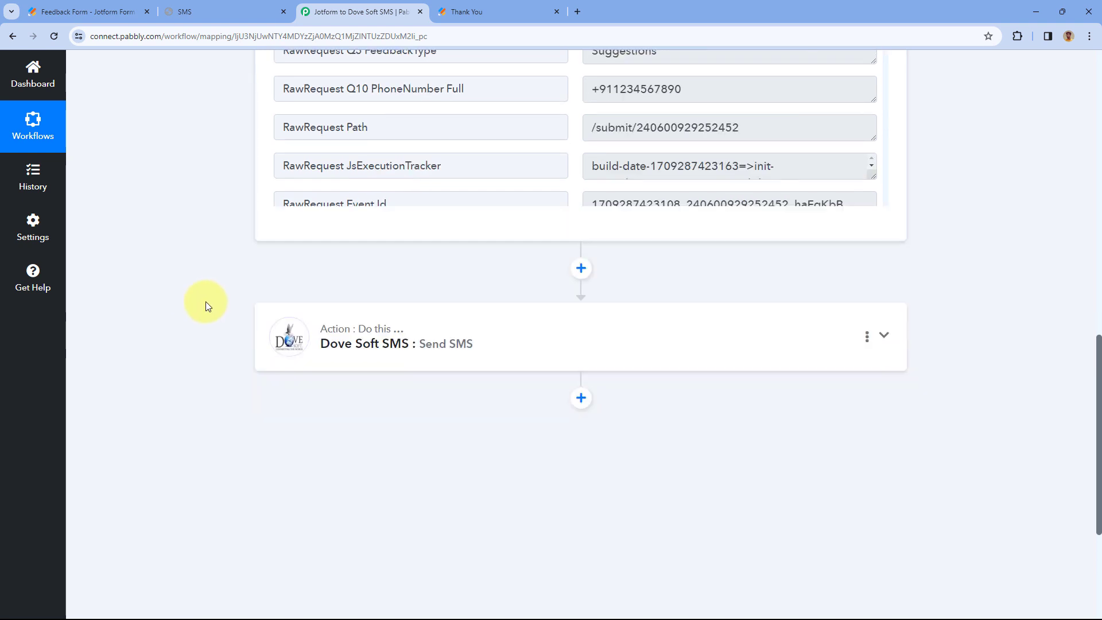
click(367, 301)
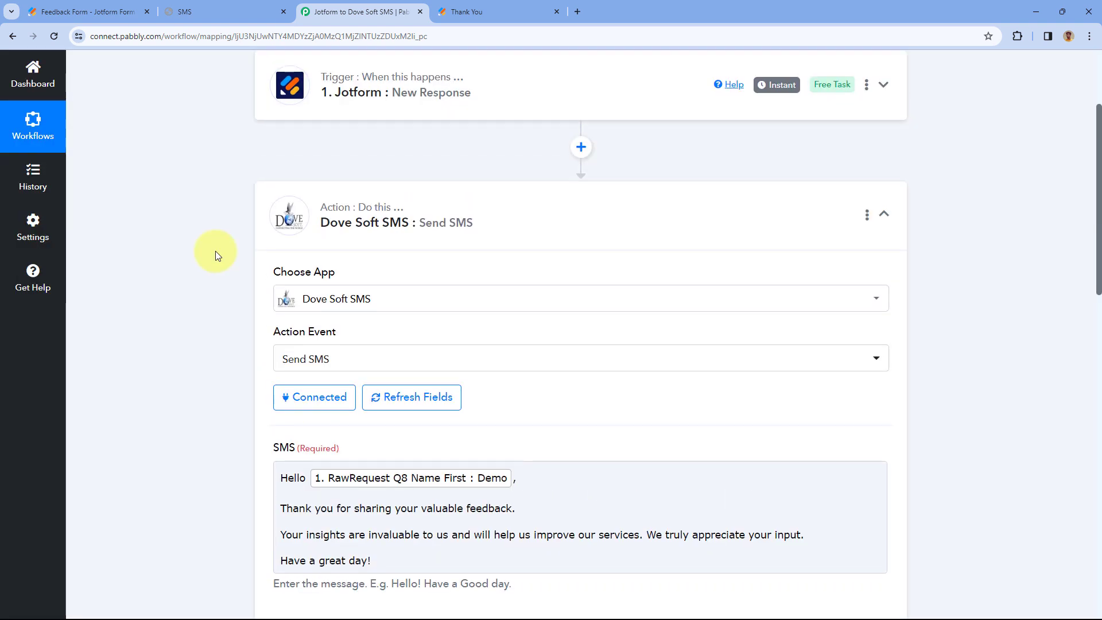
scroll(216, 260, down, 8)
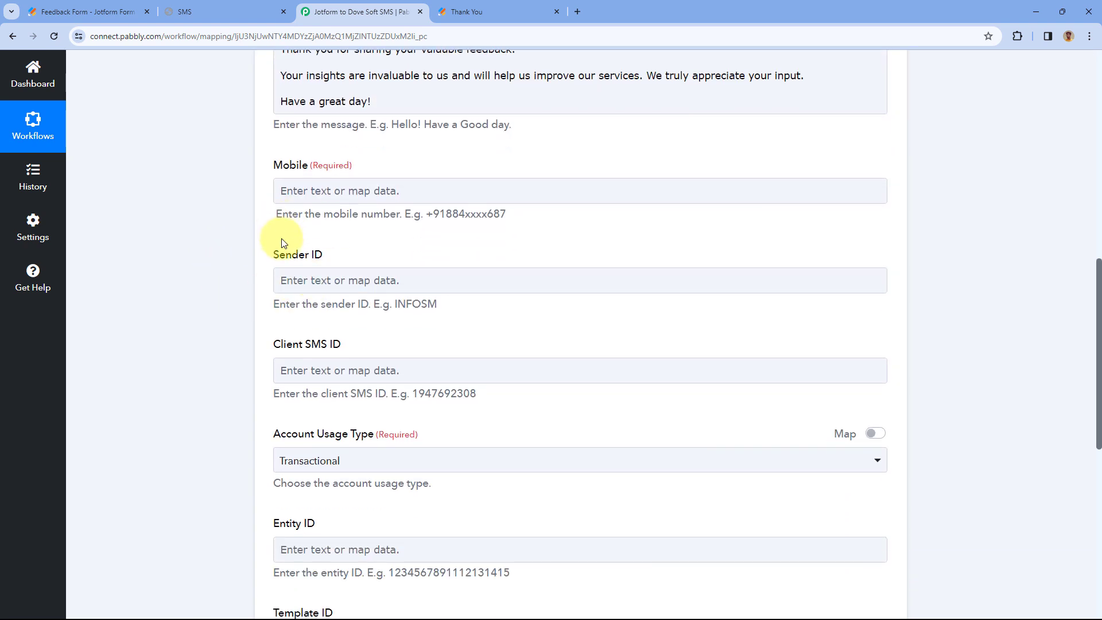
scroll(373, 234, down, 1)
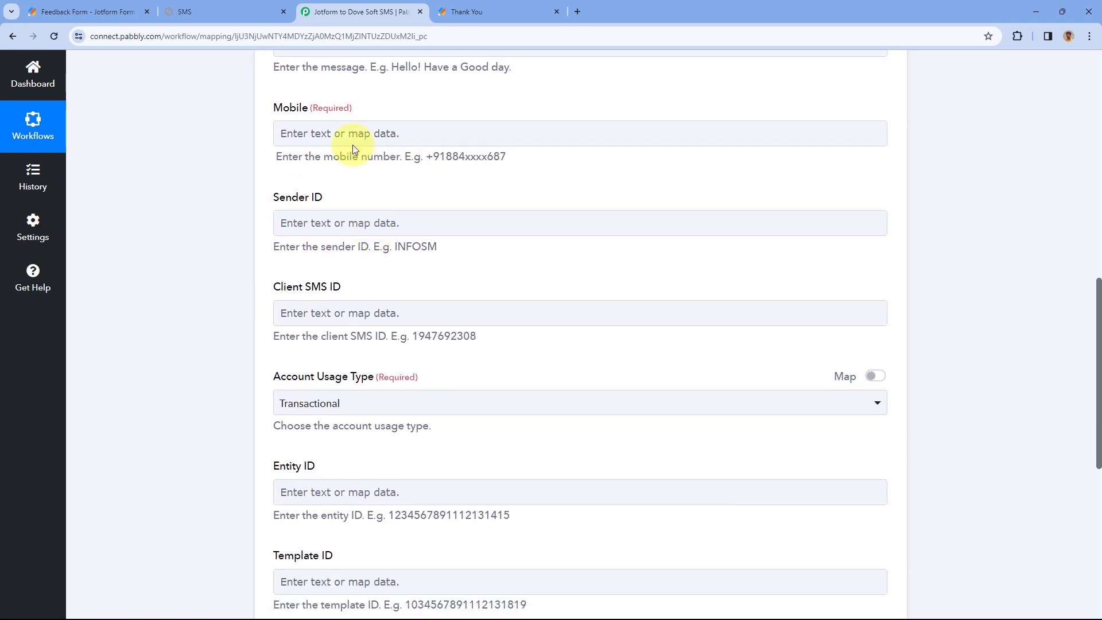
- Map the Mobile field to the Jotform response's RawRequest Q10 PhoneNumber Full
click(352, 133)
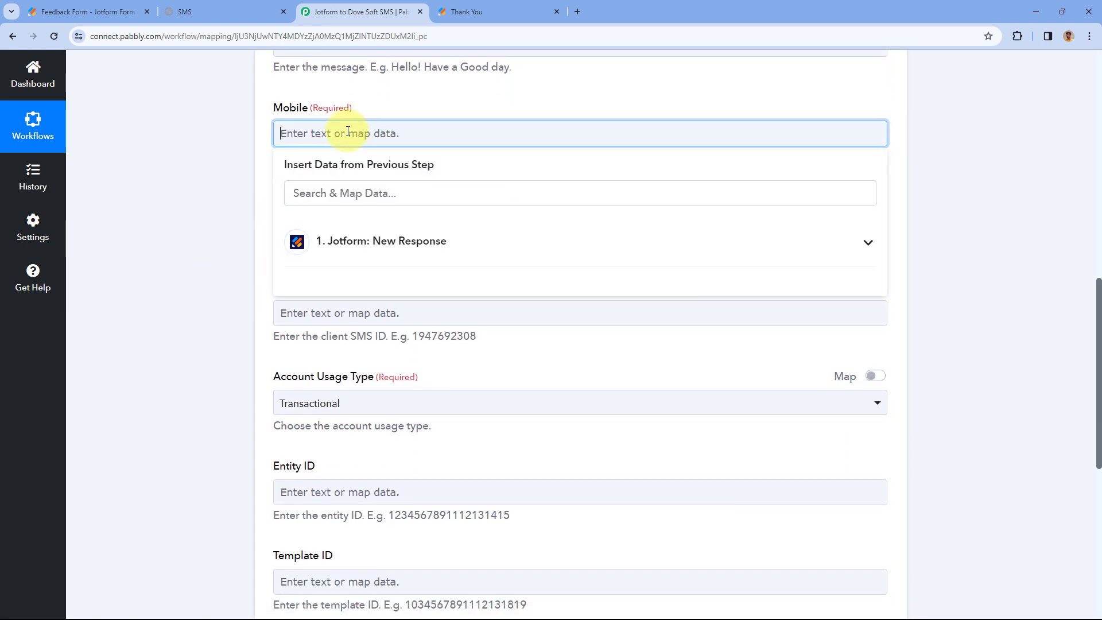
click(413, 244)
scroll(536, 394, down, 5)
scroll(534, 390, down, 4)
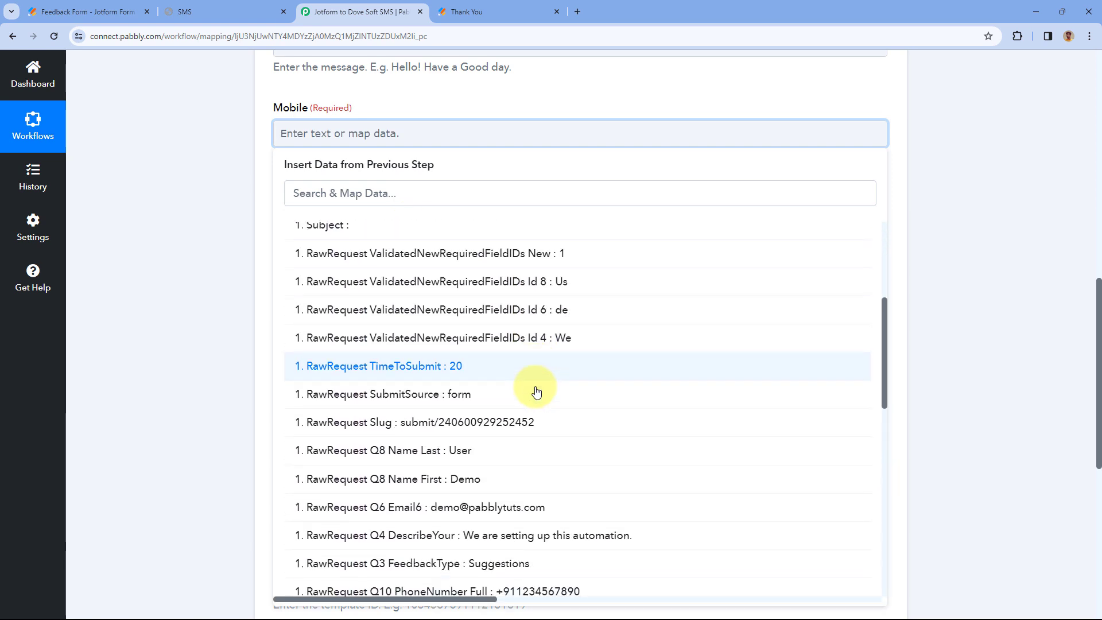
click(452, 447)
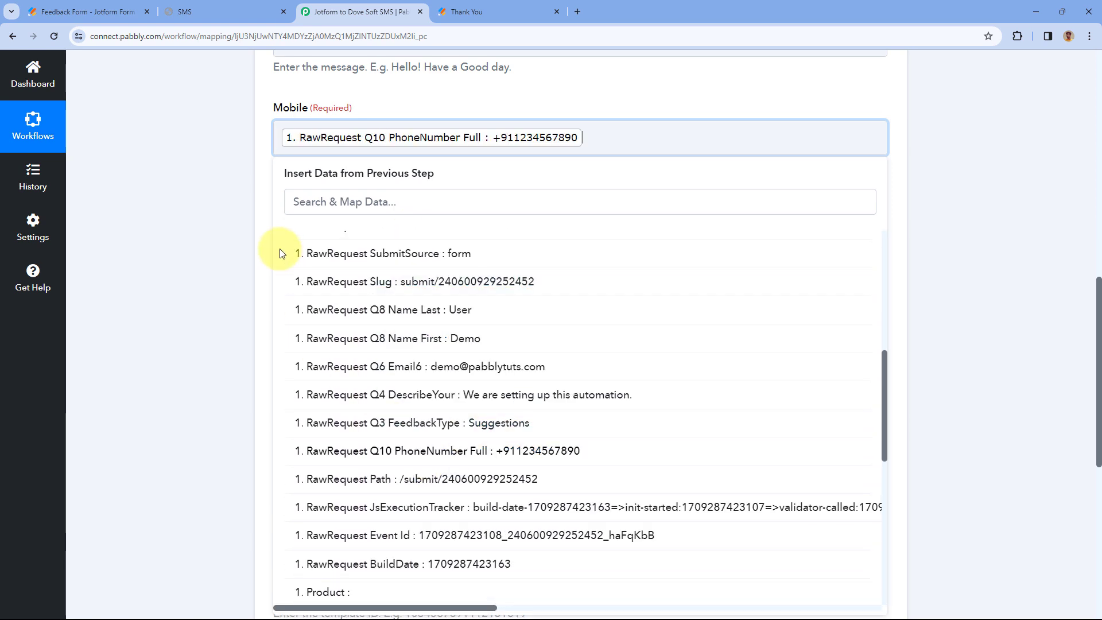
click(253, 173)
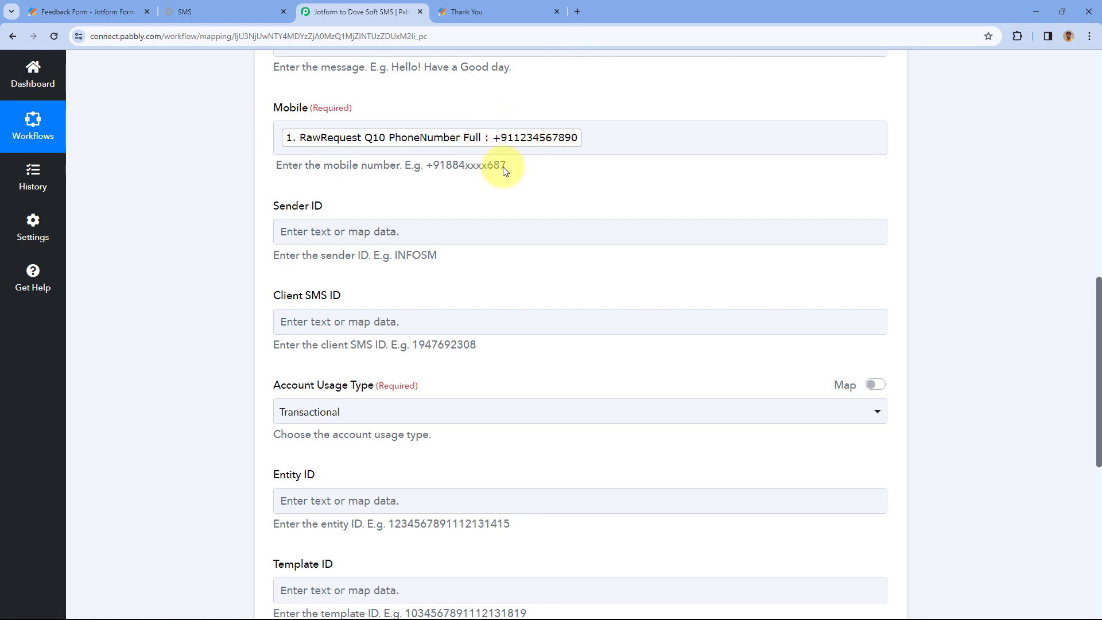
scroll(444, 167, up, 1)
scroll(445, 167, down, 3)
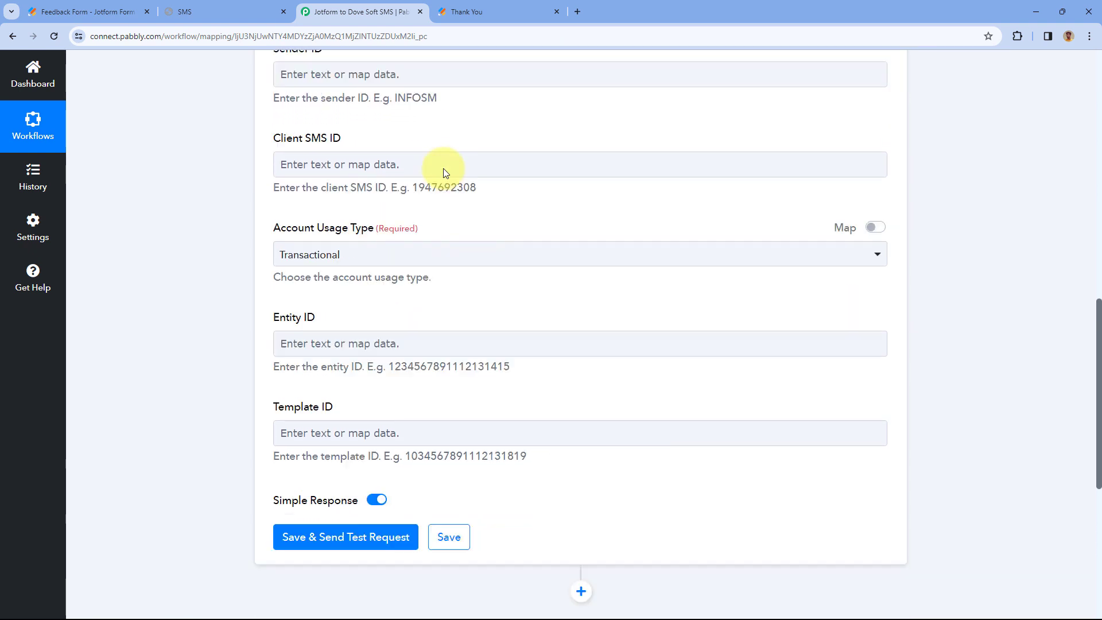
scroll(419, 132, up, 1)
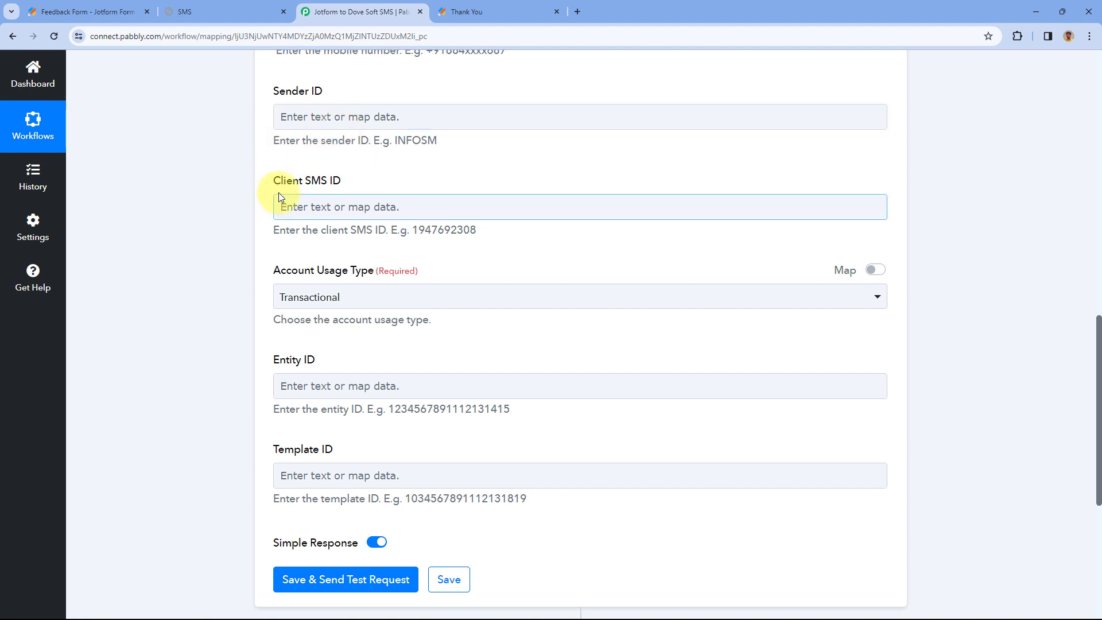
scroll(270, 202, down, 2)
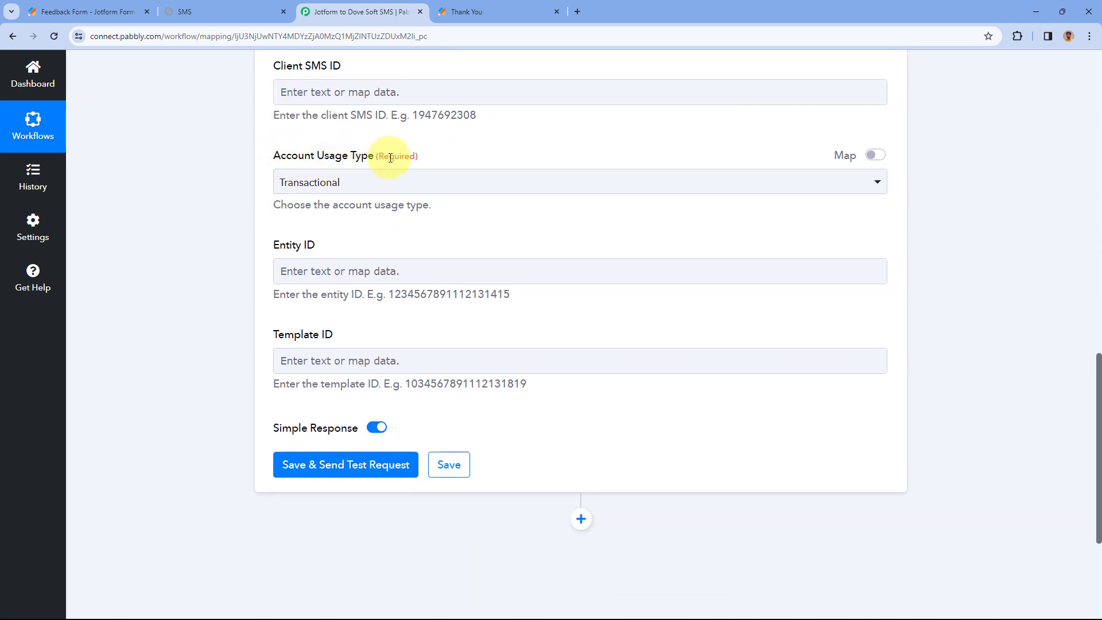
click(375, 181)
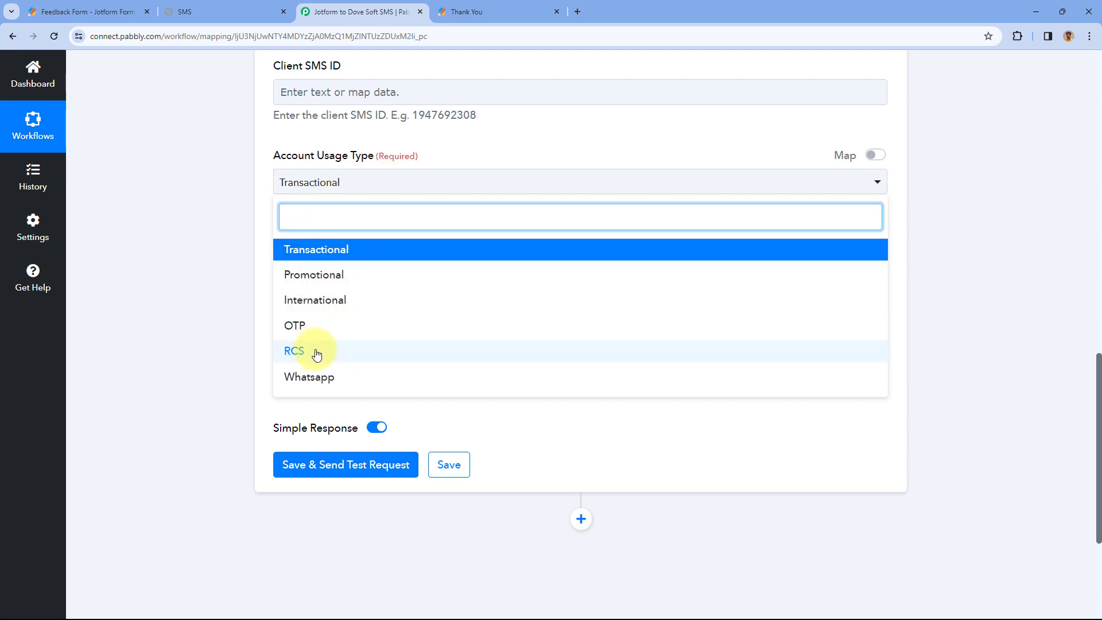
click(352, 256)
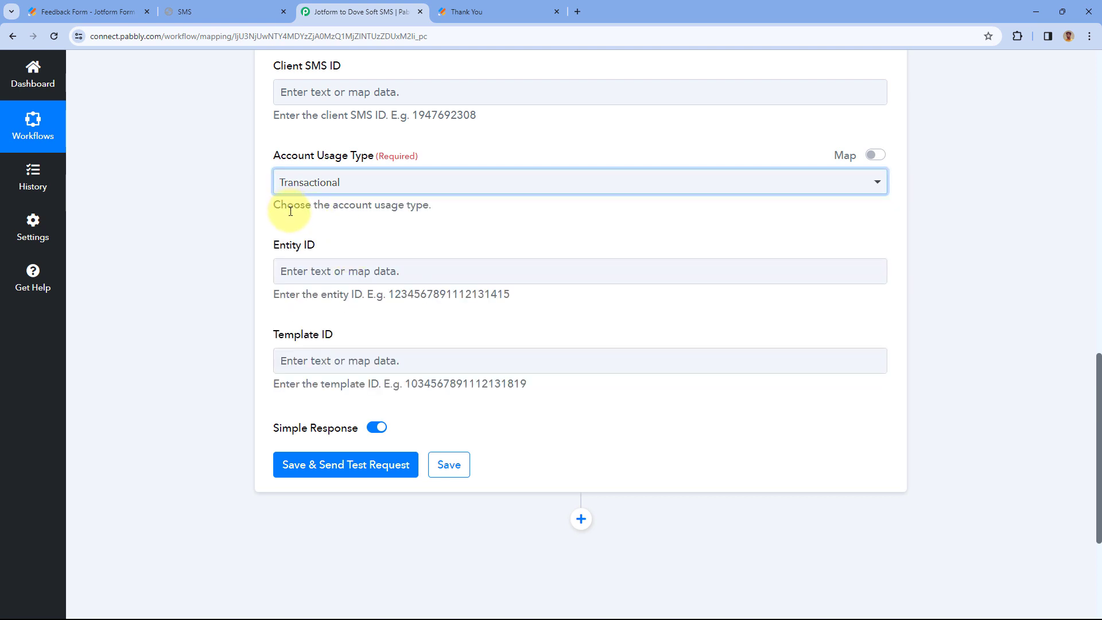
scroll(290, 211, down, 1)
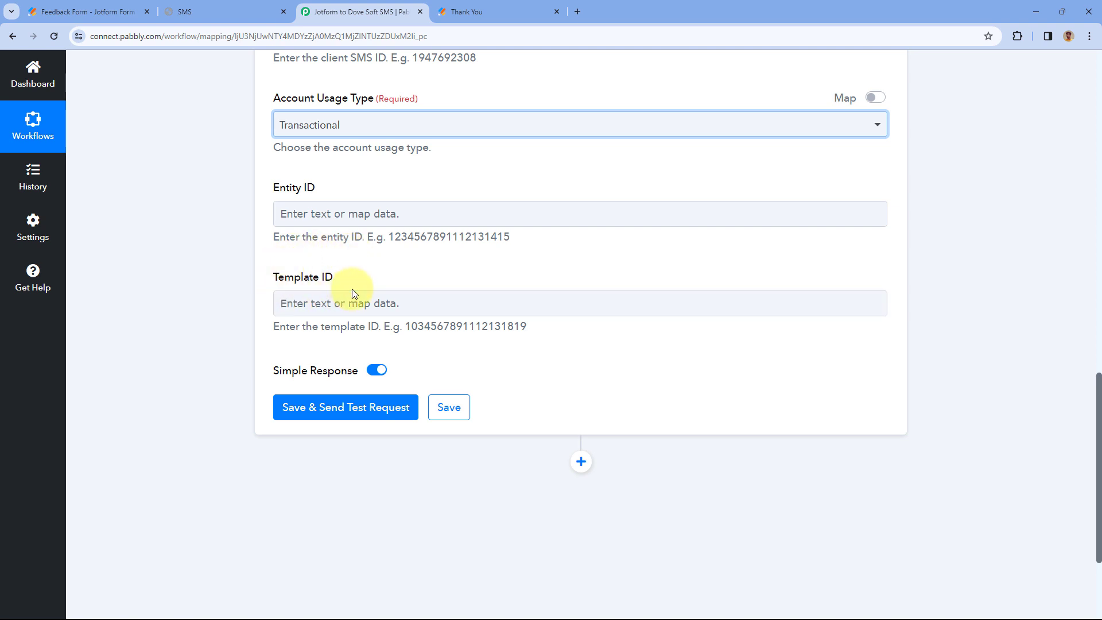
scroll(344, 184, up, 5)
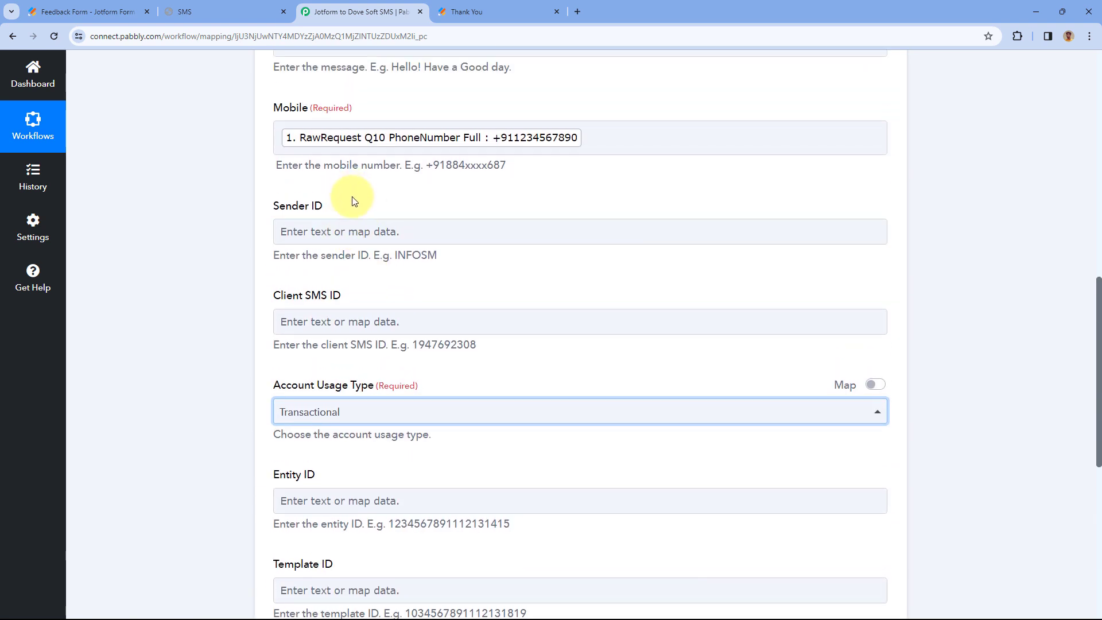
scroll(349, 210, down, 7)
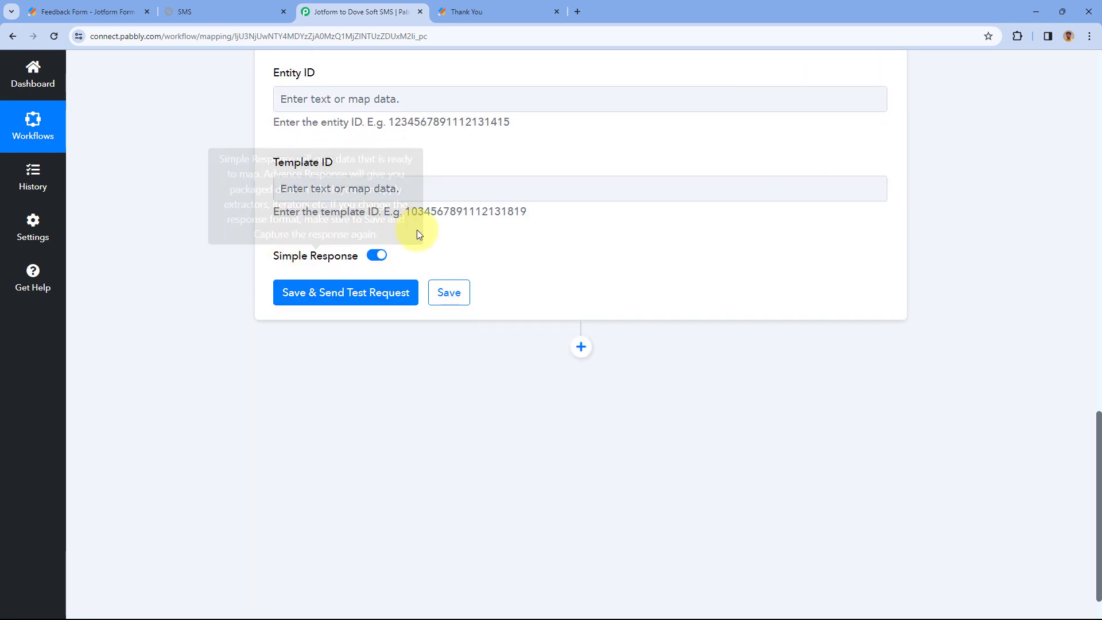
- Save the Send SMS action, send a test request and check the success response
click(354, 295)
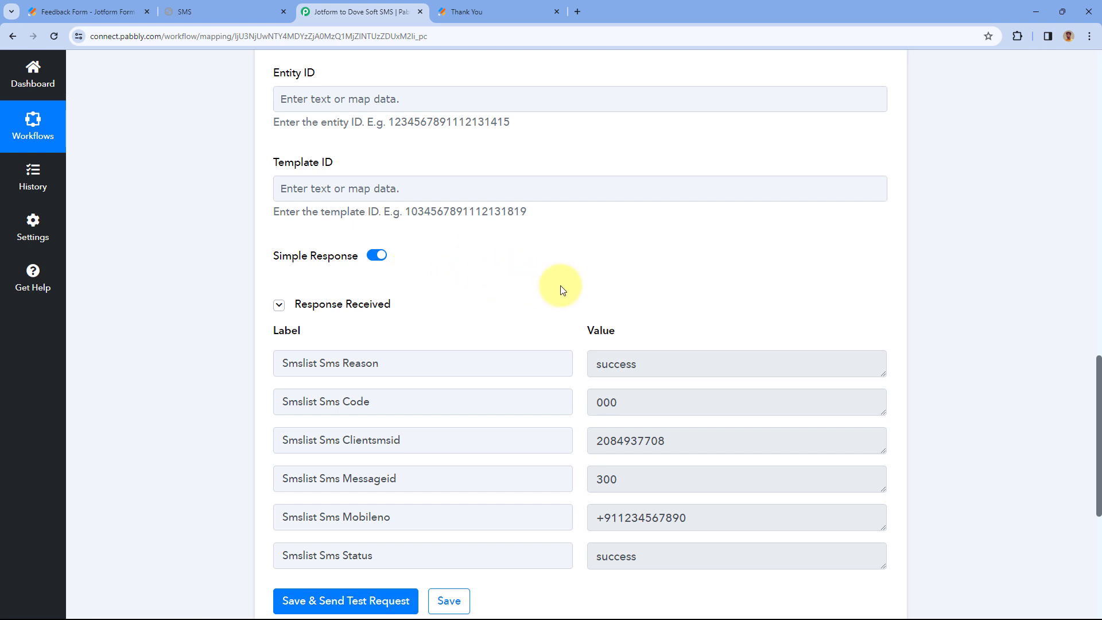
scroll(562, 294, down, 1)
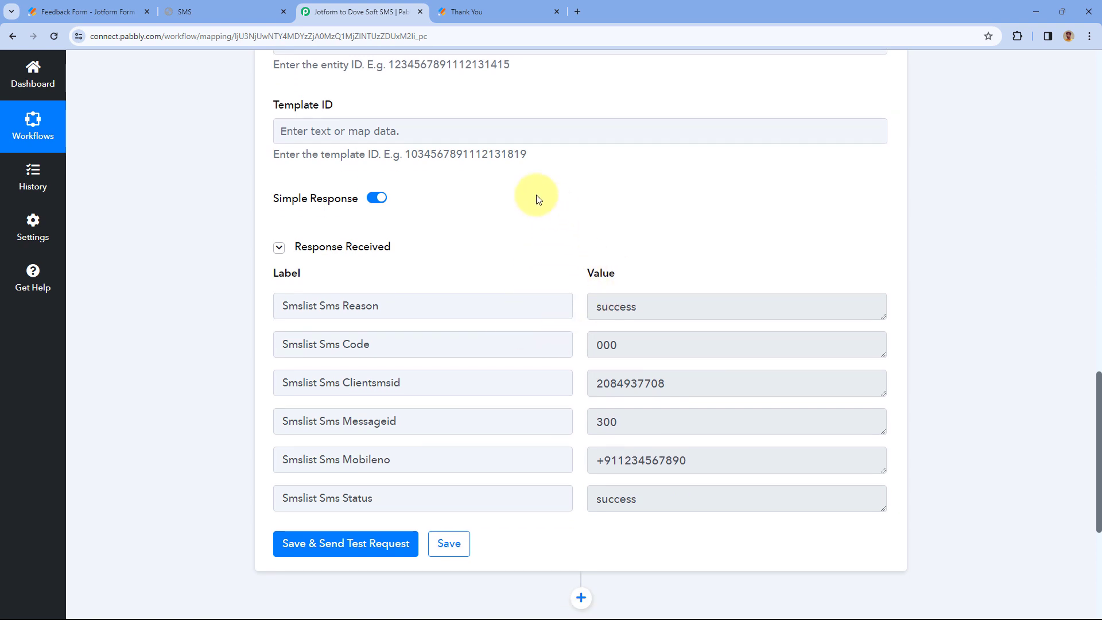
scroll(528, 195, up, 6)
scroll(521, 201, up, 5)
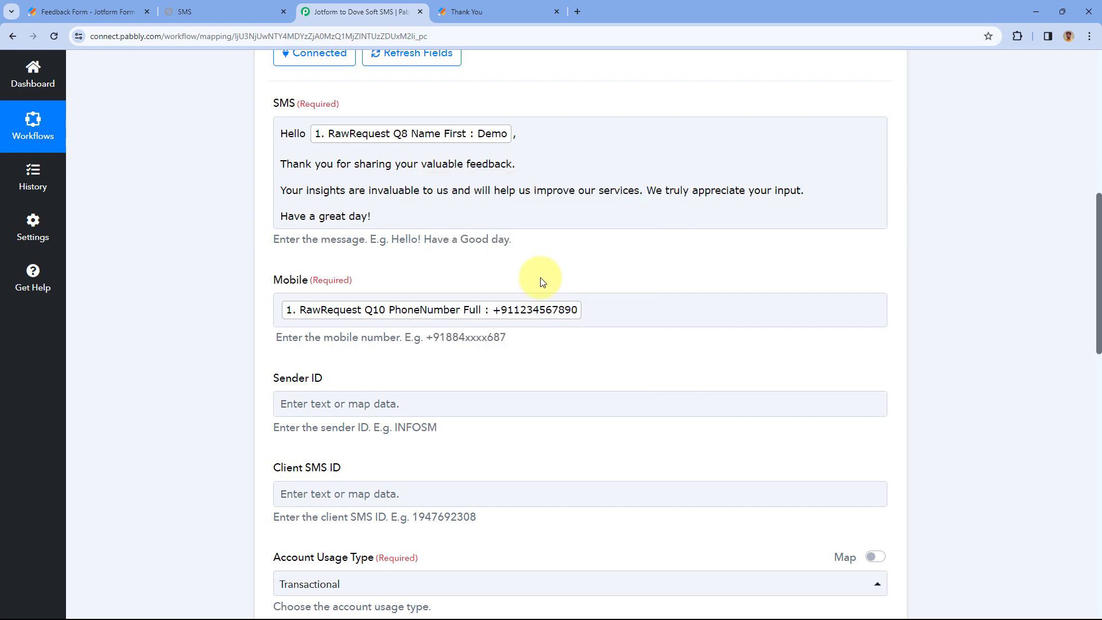
- Collapse the Dove Soft SMS action and review the Jotform to Dove Soft SMS workflow
scroll(531, 103, up, 1)
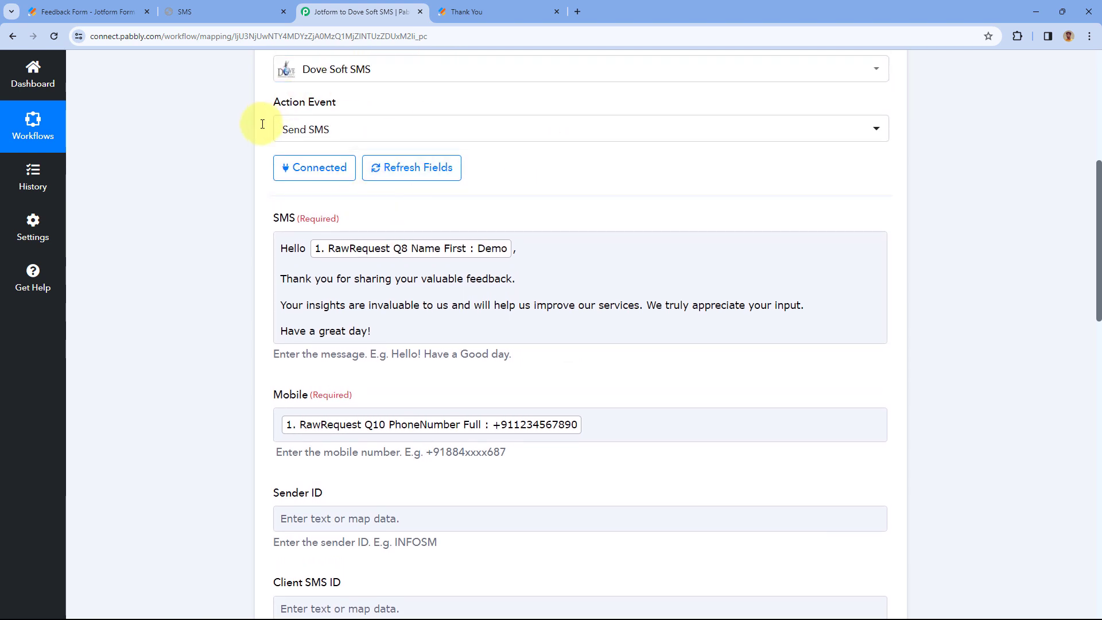
scroll(562, 222, up, 3)
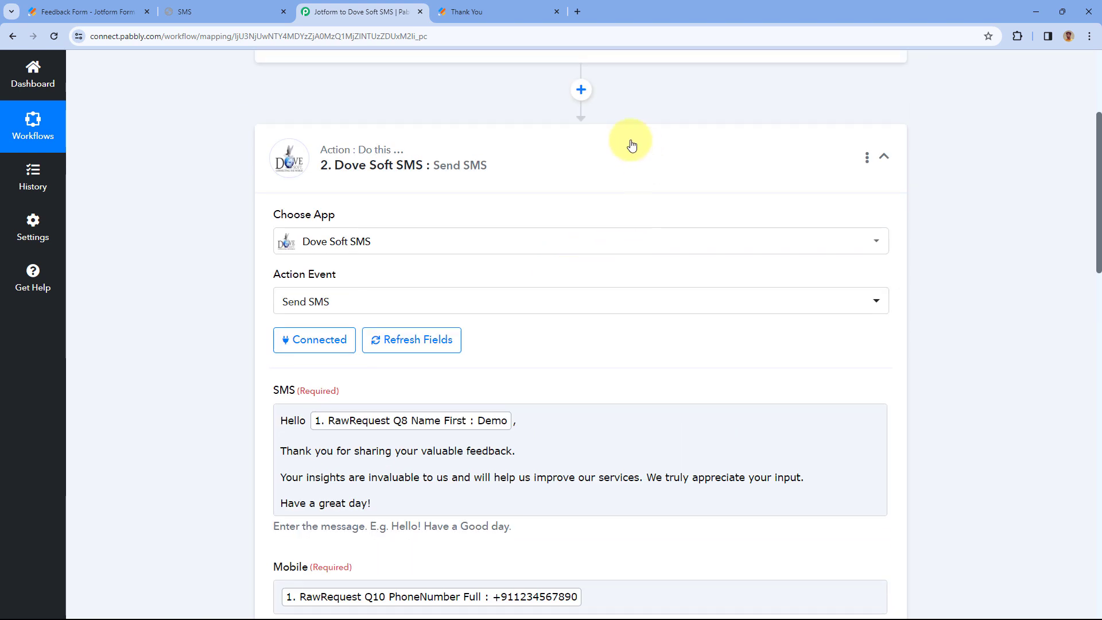
click(630, 140)
scroll(660, 128, up, 3)
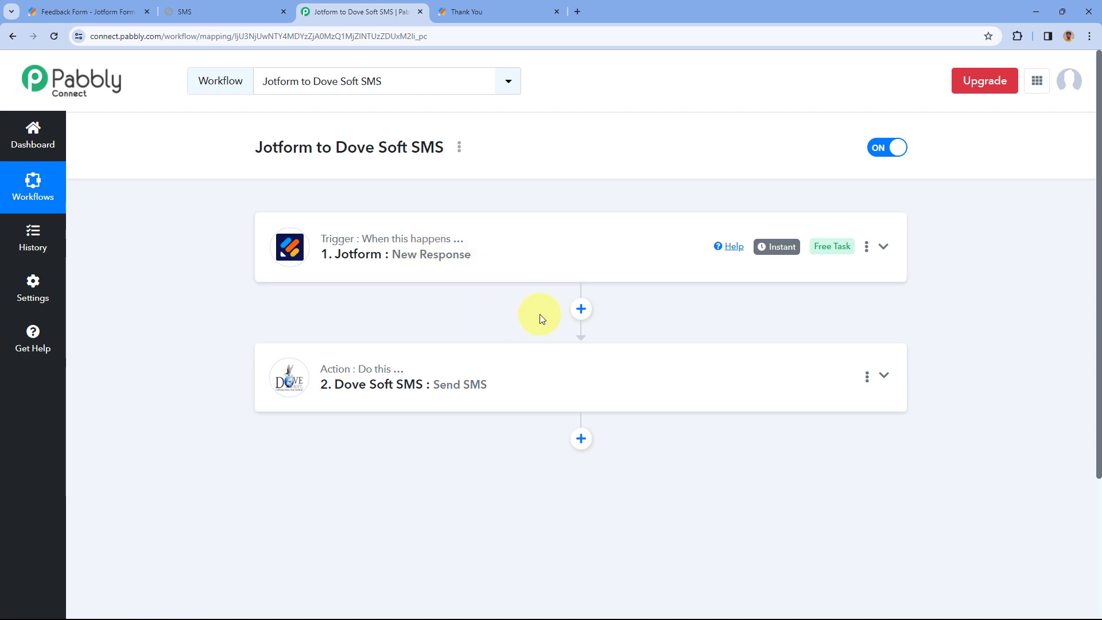
scroll(537, 312, down, 1)
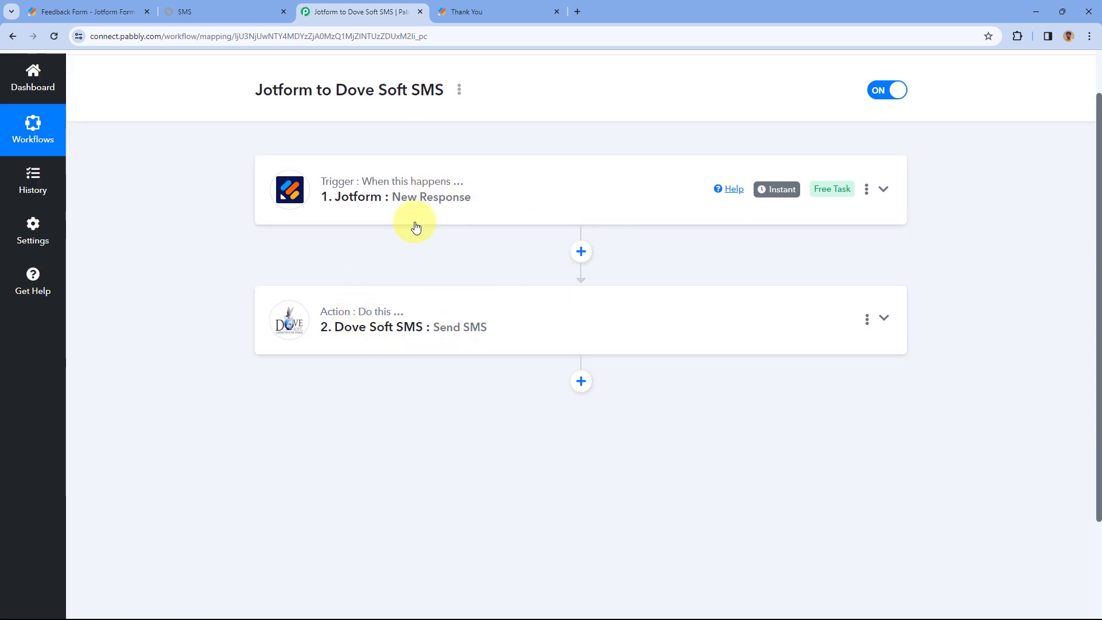
scroll(586, 146, up, 1)
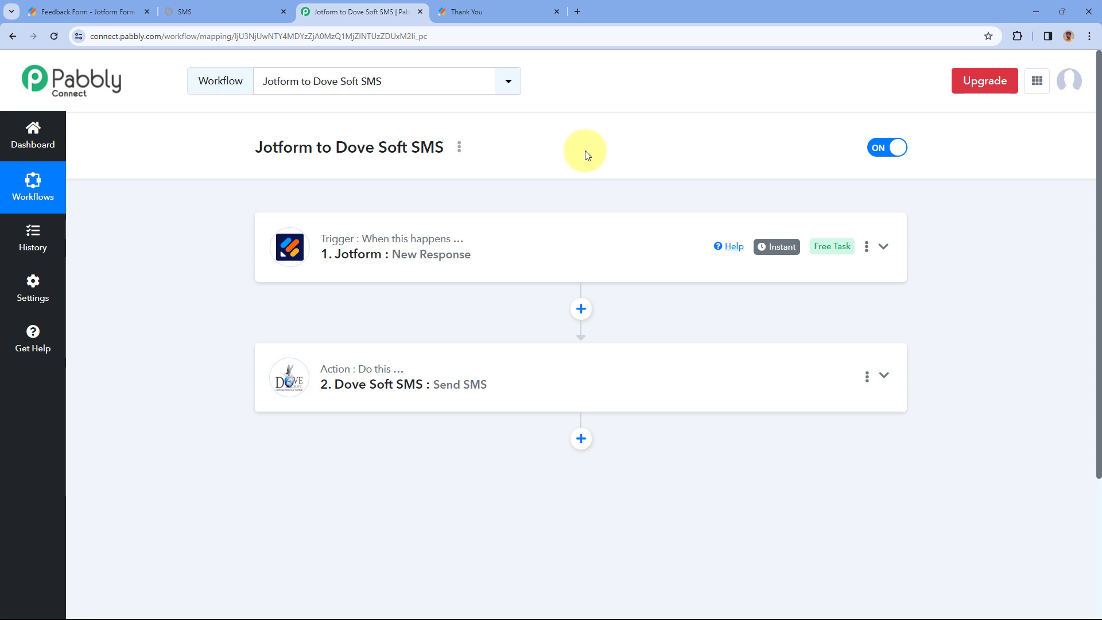
- Reload the Feedback Form, choose Comments and enter 'We are testing this automation.'
click(493, 3)
key(F5)
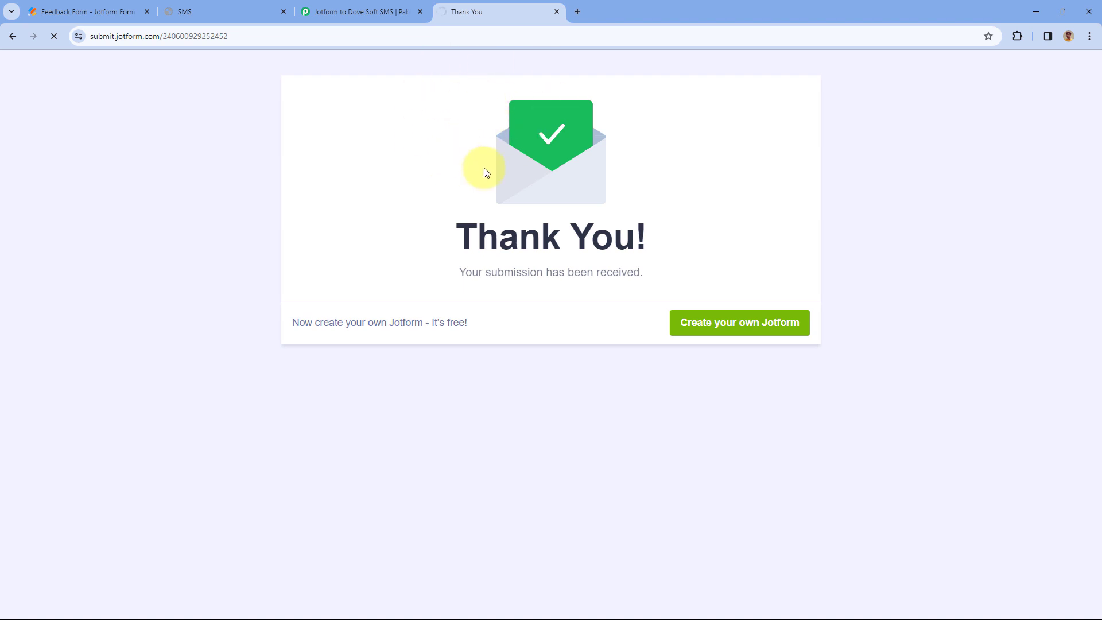
scroll(447, 143, down, 2)
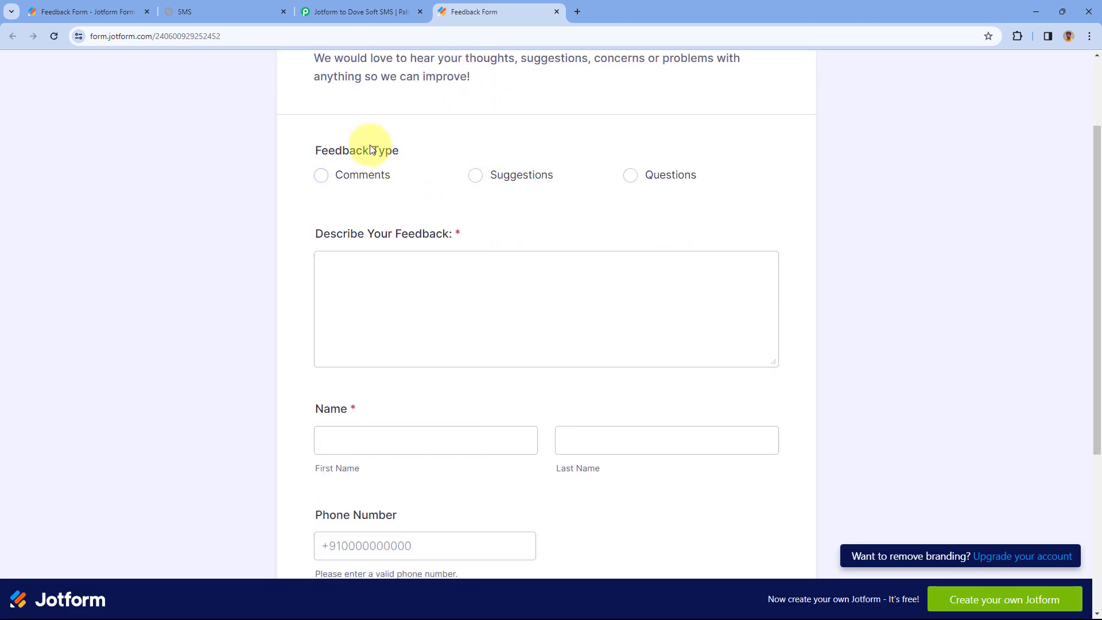
click(321, 175)
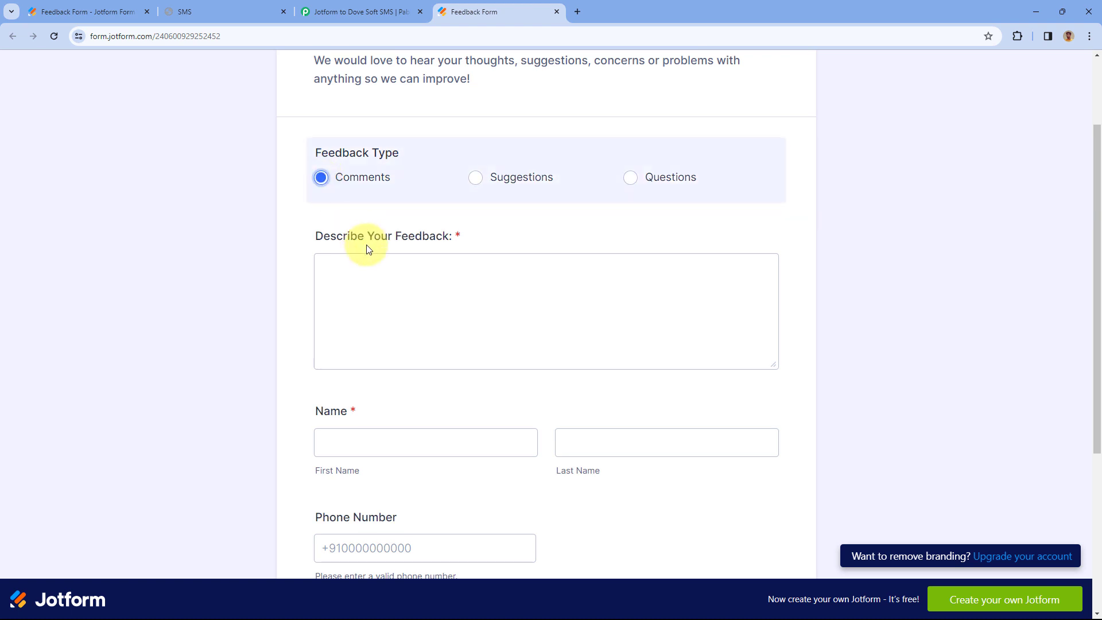
click(392, 288)
text(W)
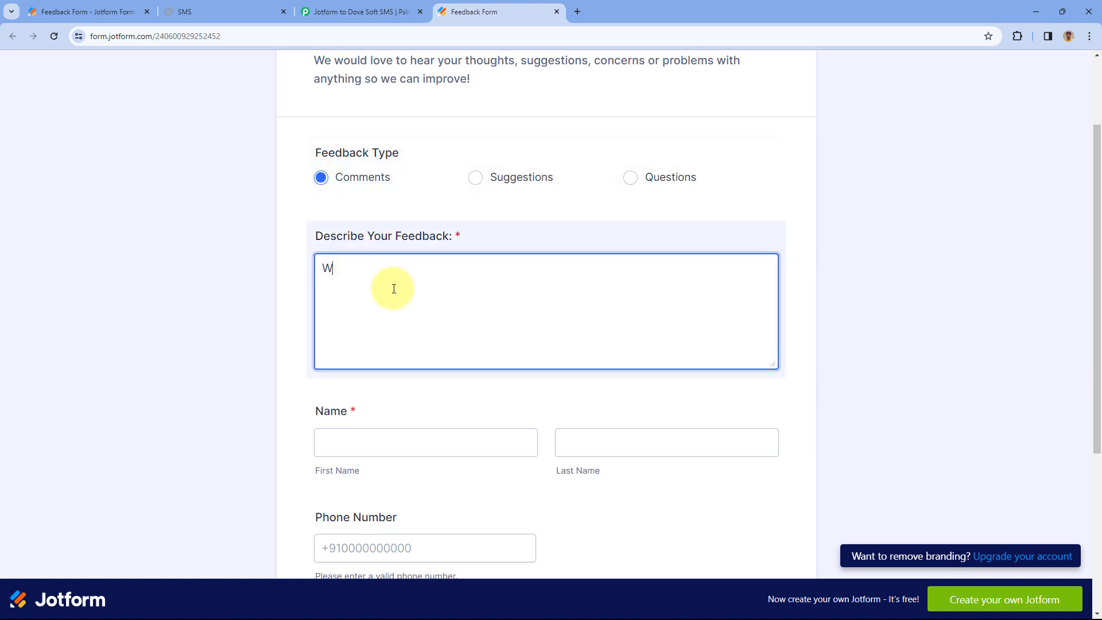
text(e are testing this automation.)
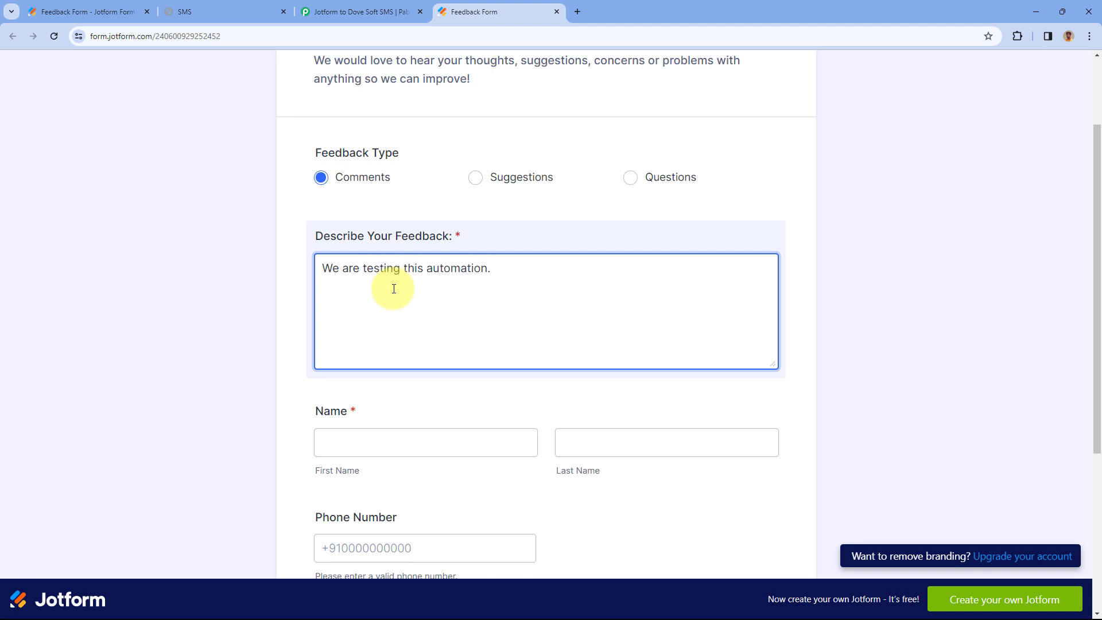
- Fill in a test first and last name, phone number and e-mail, then submit the form
scroll(390, 291, down, 4)
click(376, 295)
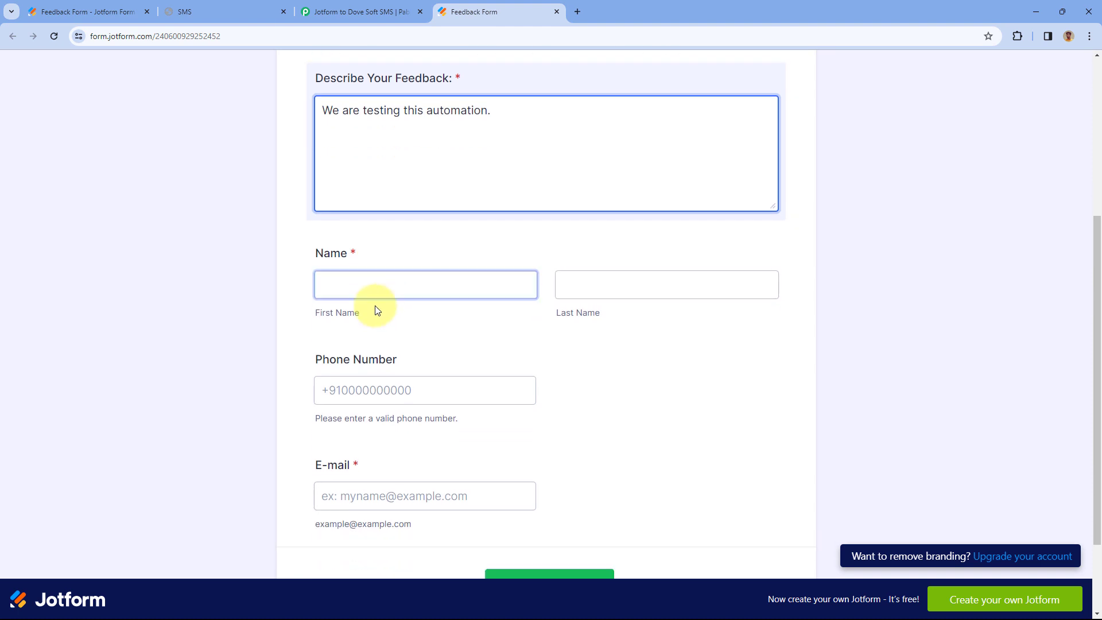
text(Test)
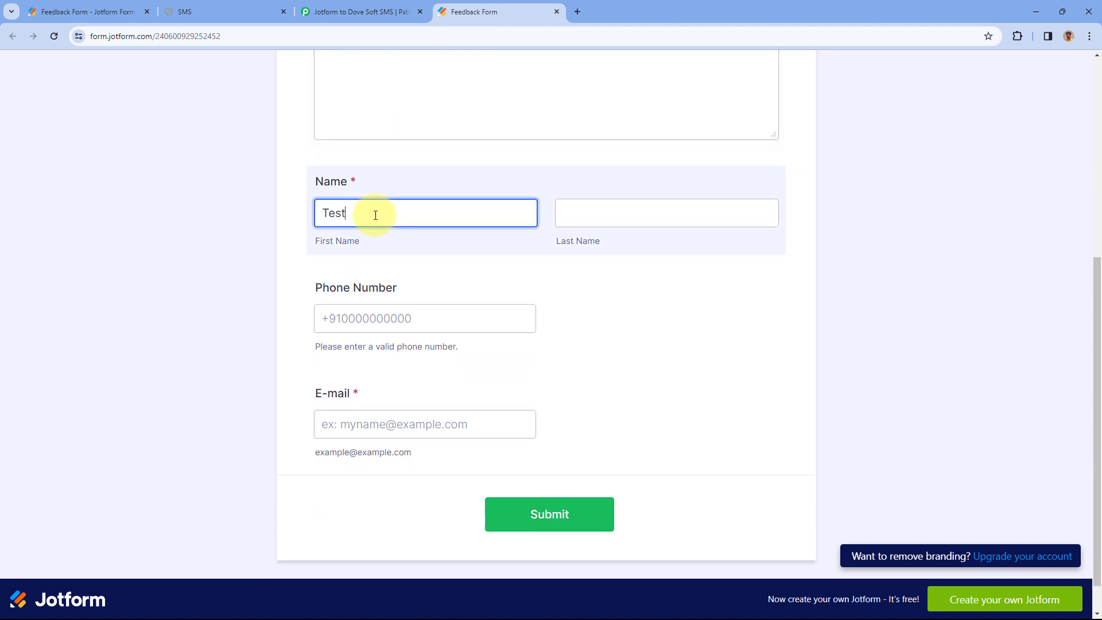
key(Tab)
text(User)
key(Tab)
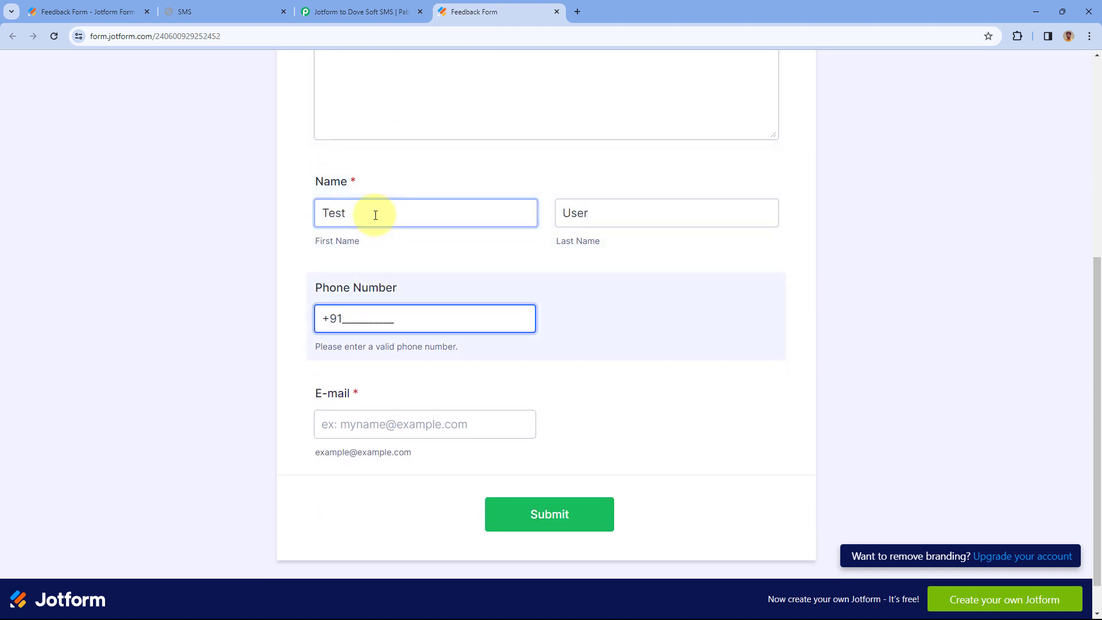
click(365, 426)
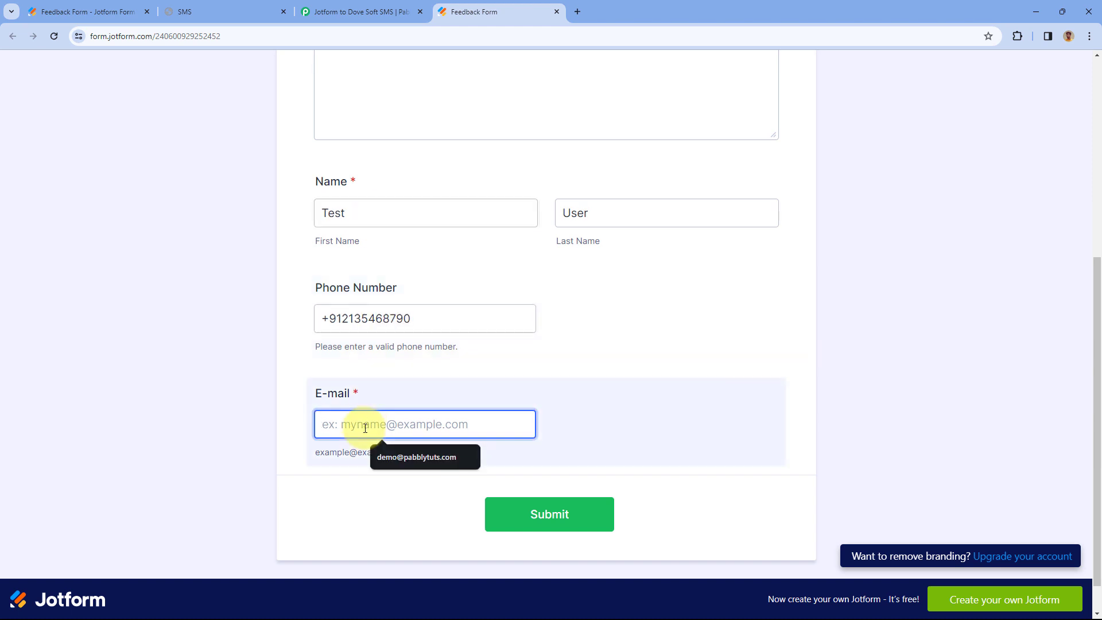
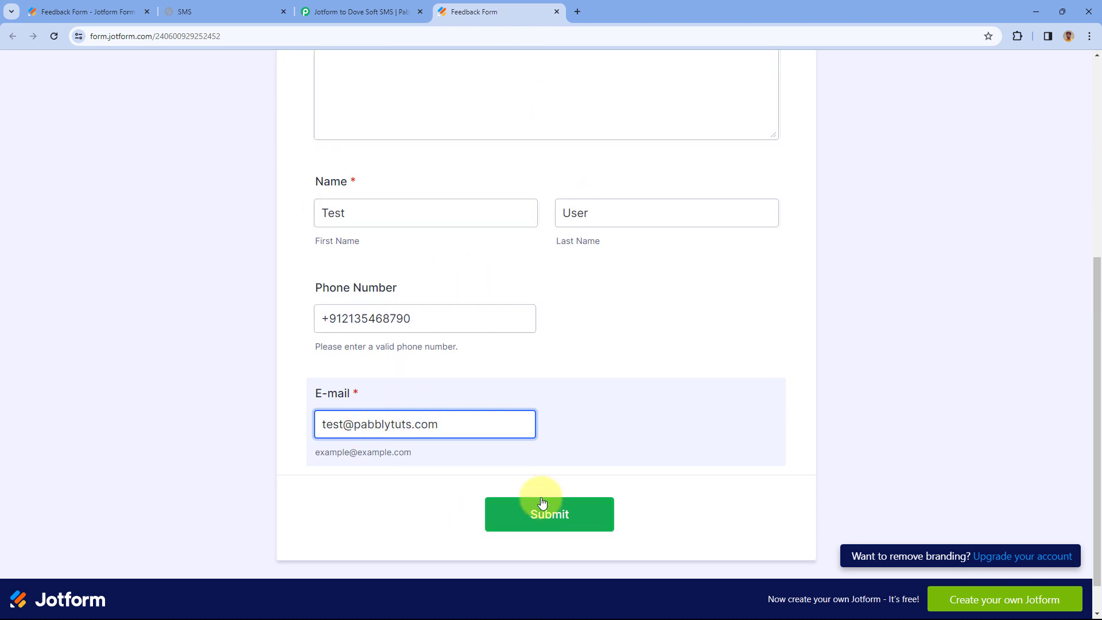
click(543, 516)
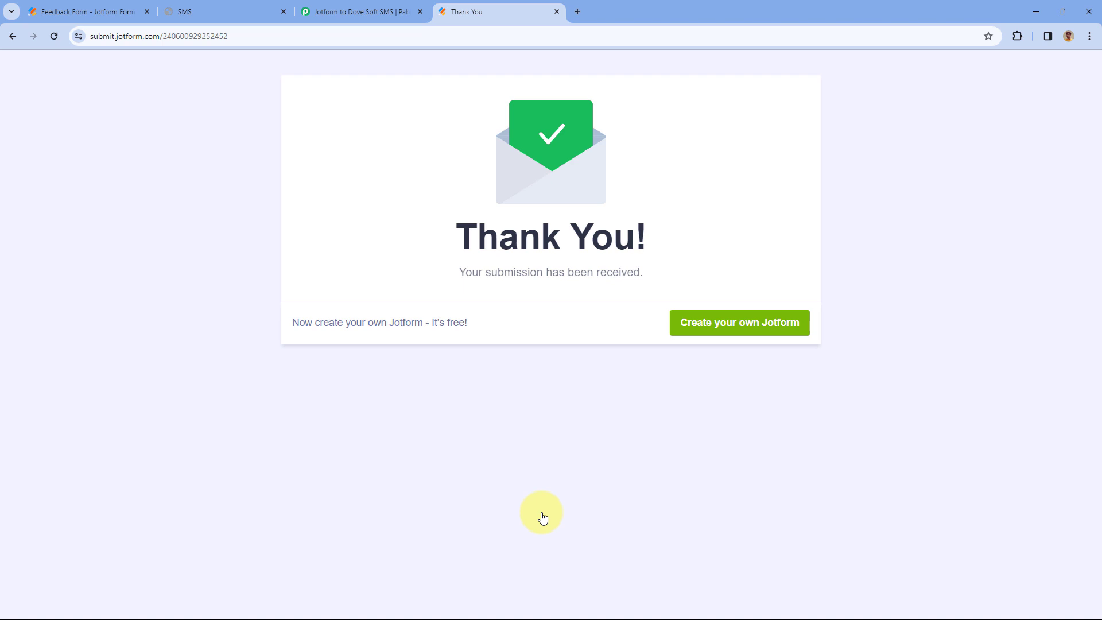
- Once Jotform confirms the submission, return to the Jotform to Dove Soft SMS workflow tab
click(361, 12)
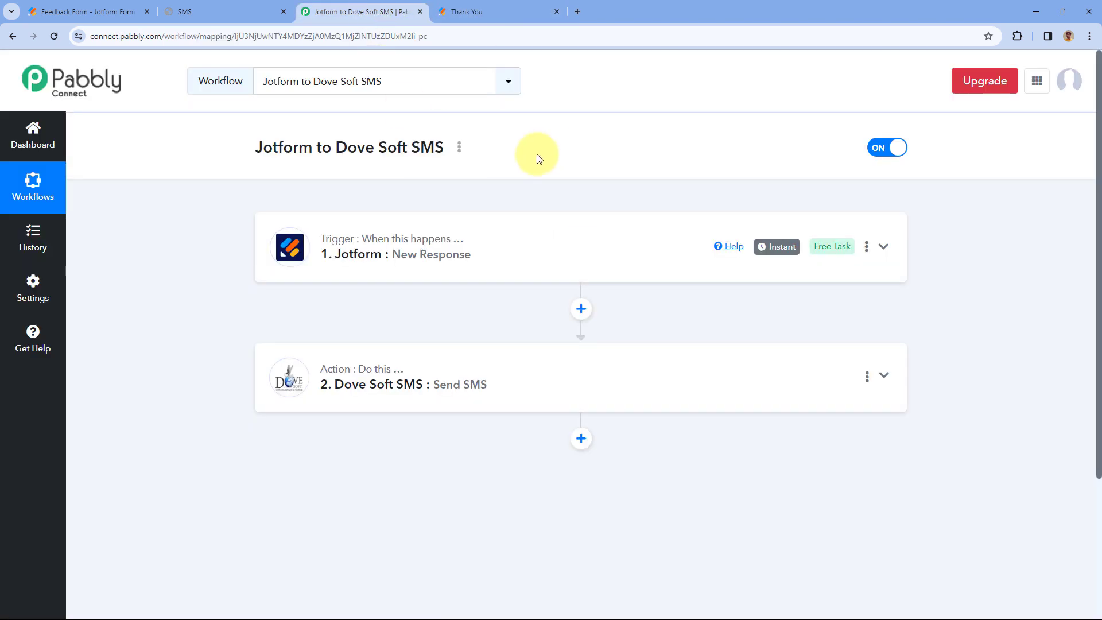